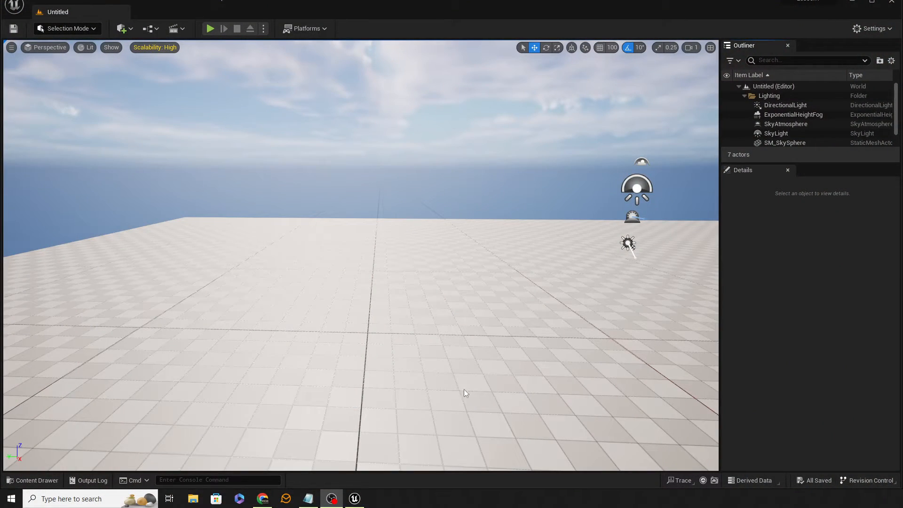
# Step: Play-test the empty level by running and jumping with the character, and stop the session
pyautogui.moveTo(369, 363)
pyautogui.mouseDown(button='right')
pyautogui.moveTo(471, 360)
pyautogui.moveTo(372, 366)
pyautogui.mouseUp(button='right')
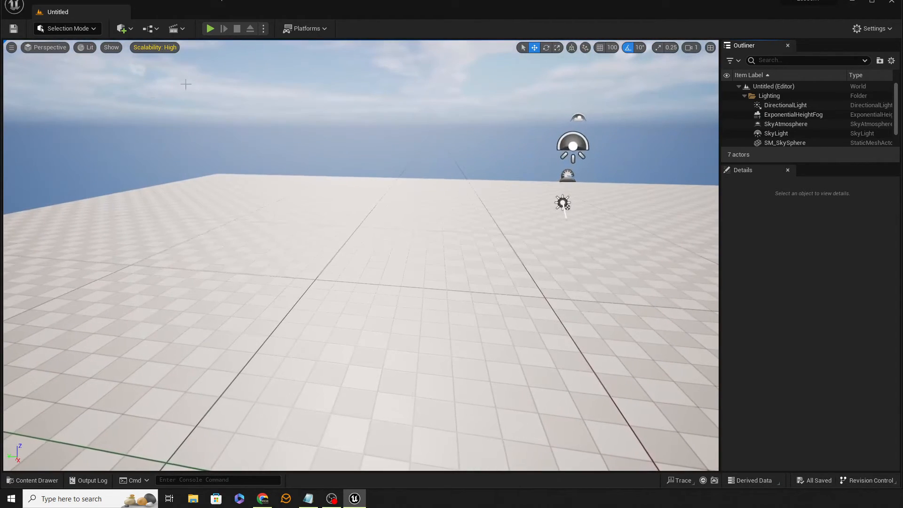
pyautogui.click(211, 28)
pyautogui.press('w')
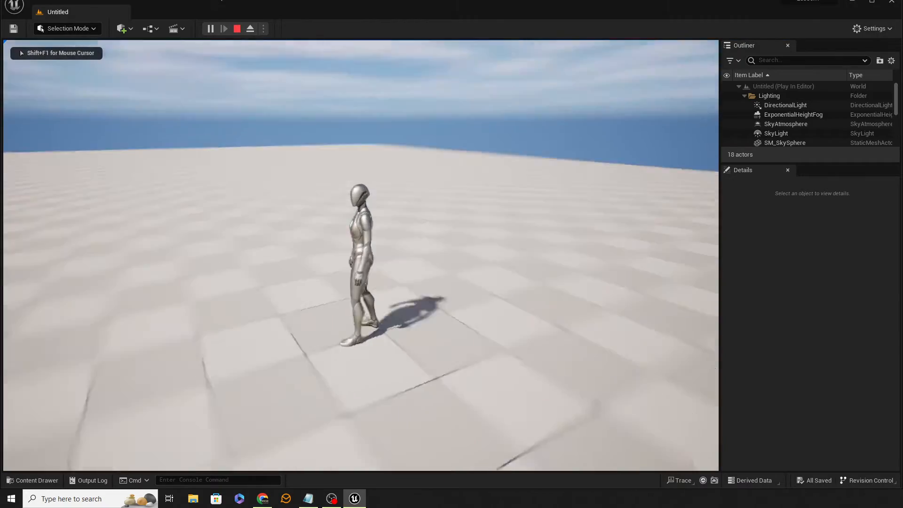
pyautogui.press('space')
pyautogui.press('w')
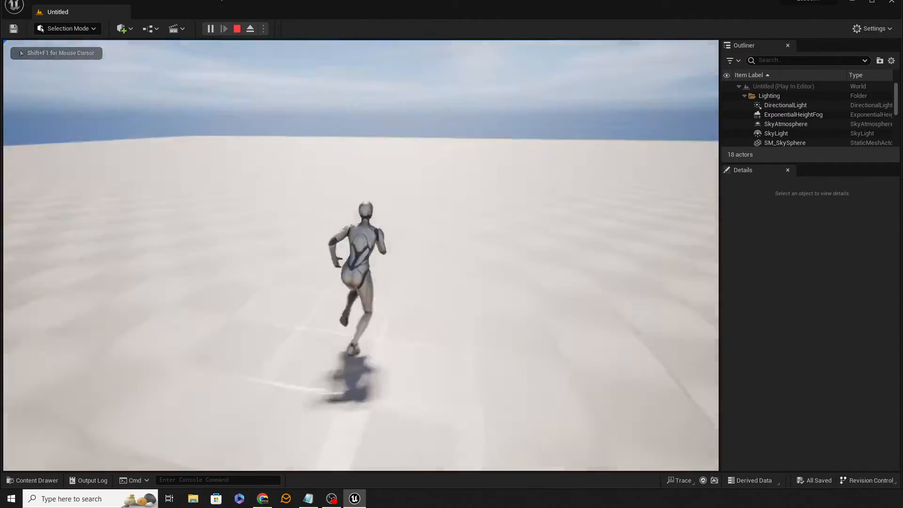
pyautogui.press('space')
pyautogui.press('w')
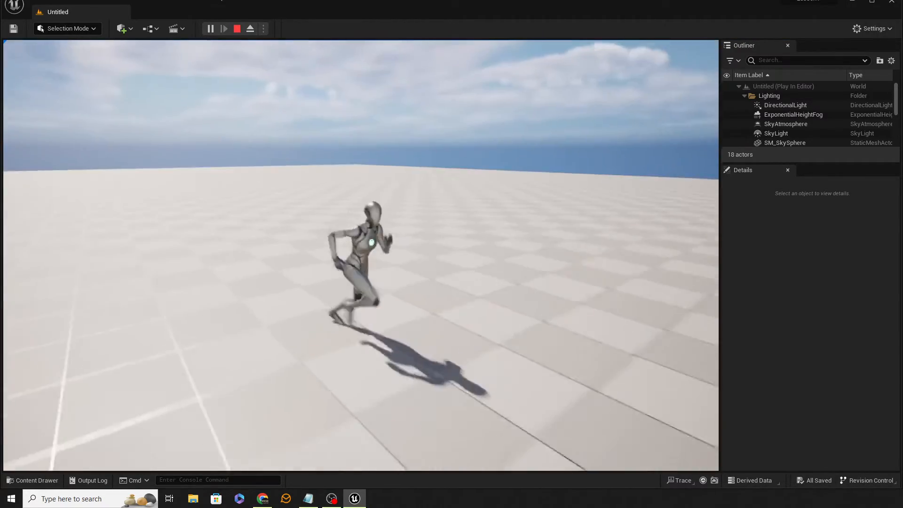
pyautogui.hotkey('shift', 'F1')
pyautogui.press('Escape')
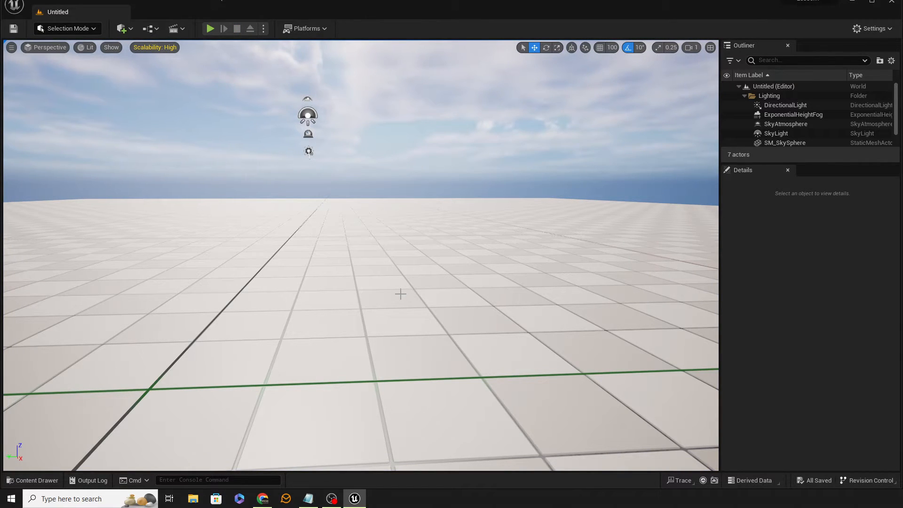
# Step: Show Content Browser 1 and open the StarterContent Architecture folder
pyautogui.moveTo(415, 311); pyautogui.dragTo(368, 357, button='right')
pyautogui.press('e')
pyautogui.press('w')
pyautogui.press('d')
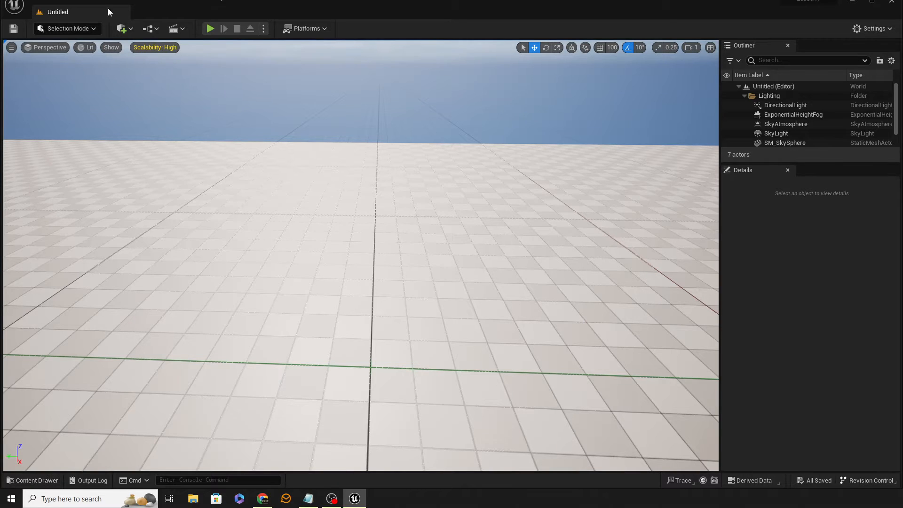
pyautogui.click(86, 4)
pyautogui.moveTo(119, 37)
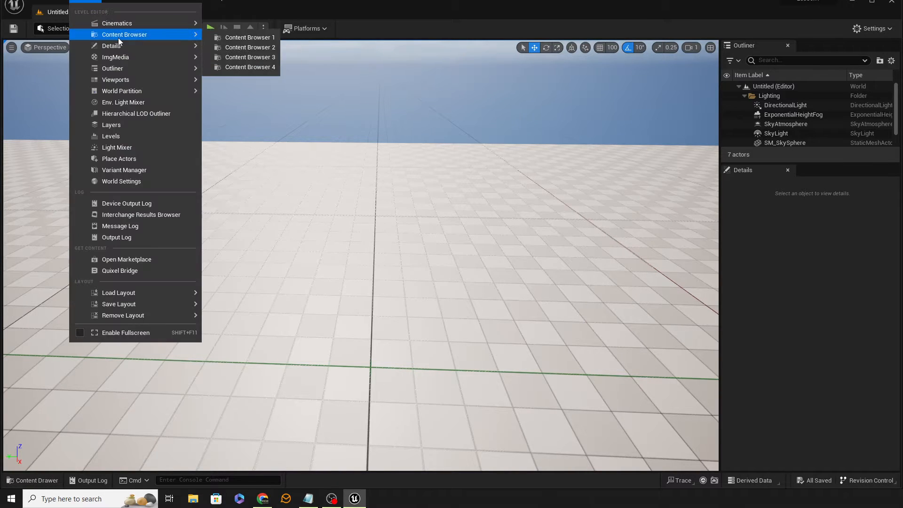
pyautogui.click(241, 37)
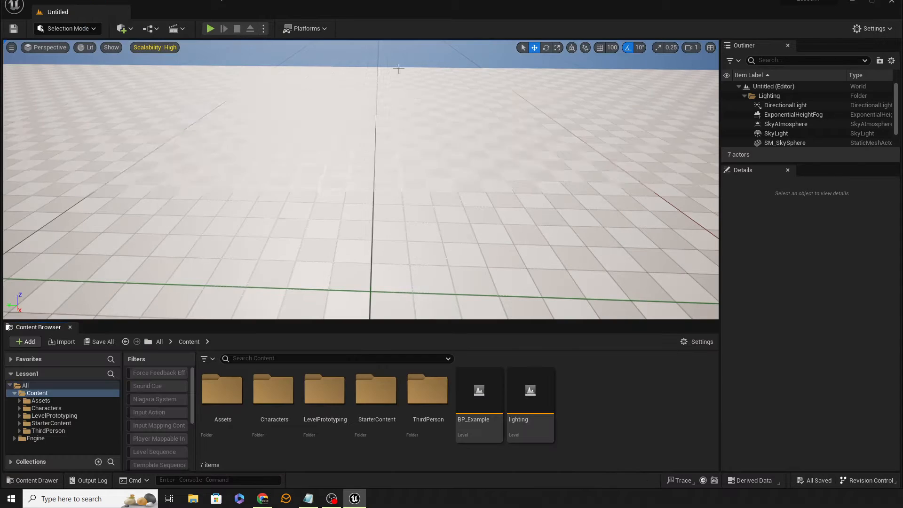
pyautogui.doubleClick(56, 424)
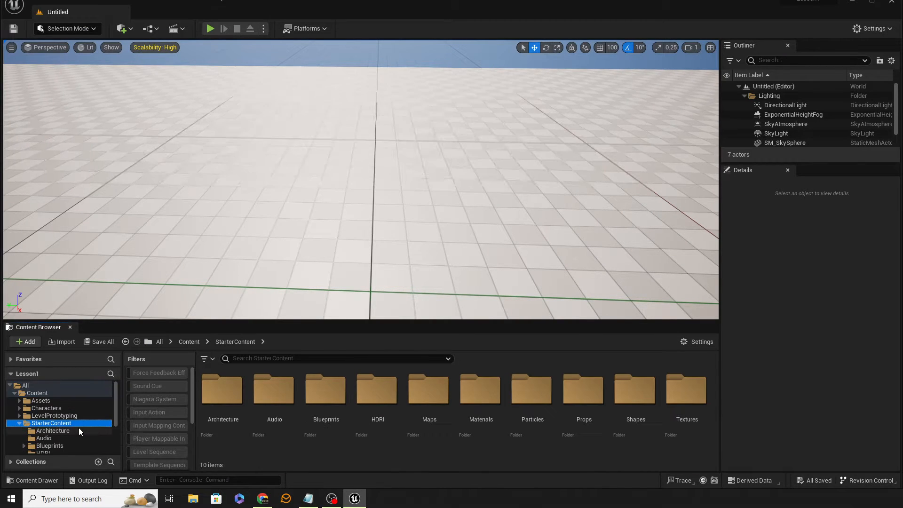
pyautogui.click(70, 431)
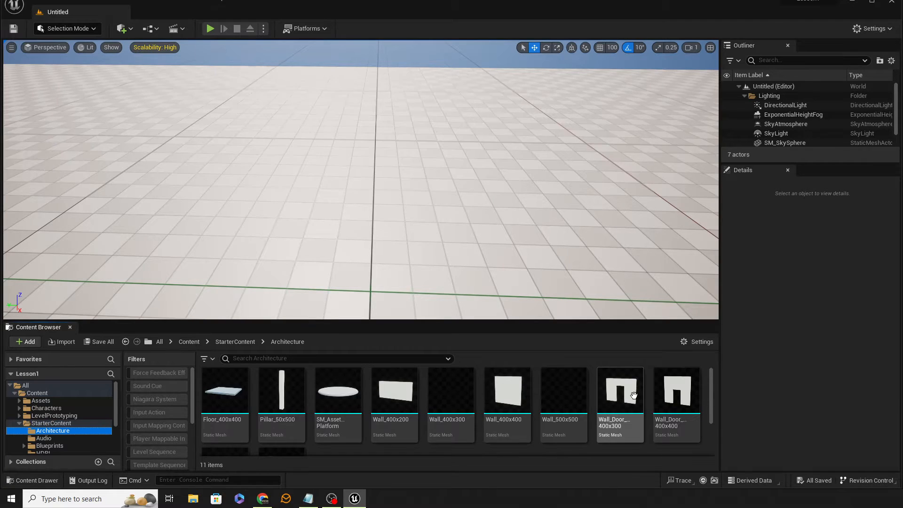
# Step: Place a Wall_Door_400x400 mesh from the Architecture folder on the level floor
pyautogui.moveTo(678, 395); pyautogui.dragTo(335, 197)
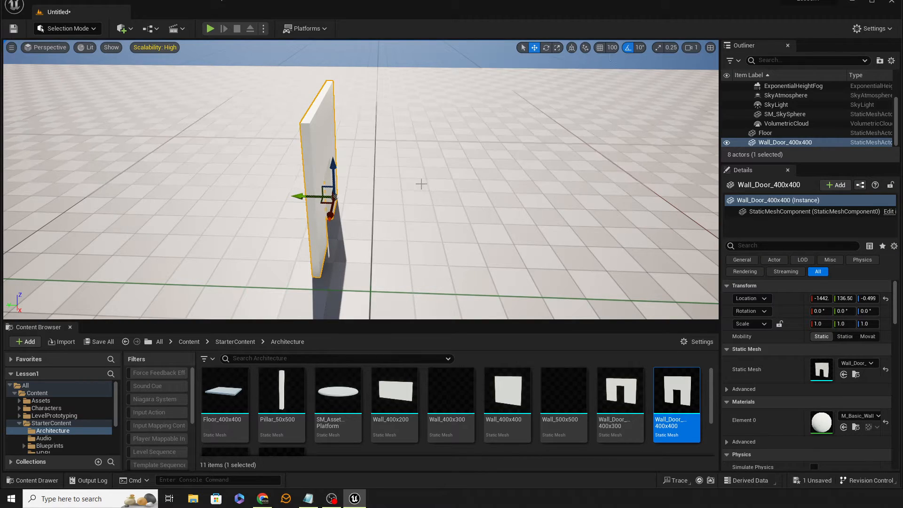
pyautogui.press('a')
pyautogui.moveTo(422, 184); pyautogui.dragTo(421, 184, button='right')
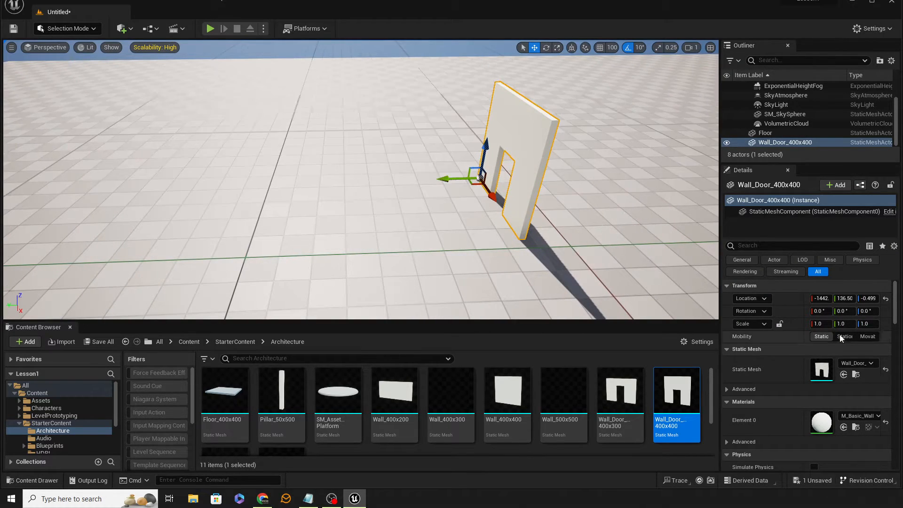
# Step: Set the door wall's location to 0, 0, 0 and focus the view on it
pyautogui.click(820, 298)
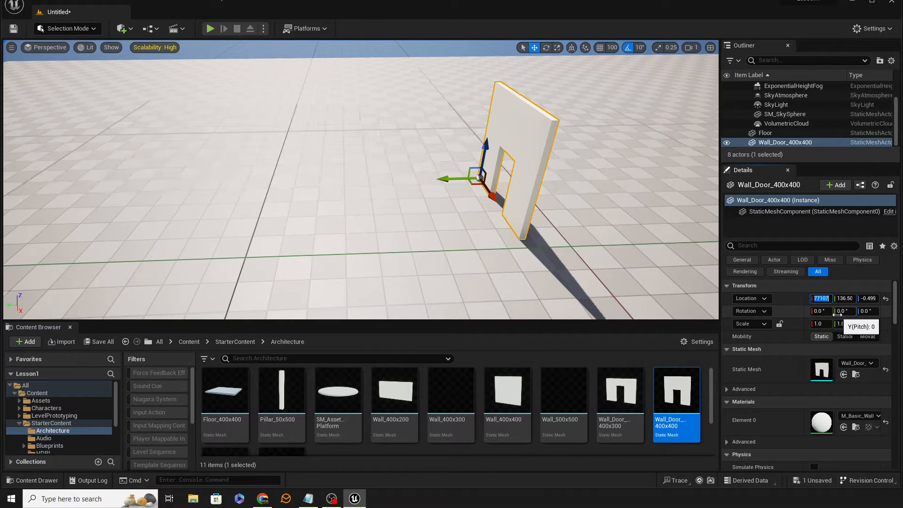
pyautogui.write('0')
pyautogui.press('Tab')
pyautogui.write('0')
pyautogui.press('Return')
pyautogui.press('f')
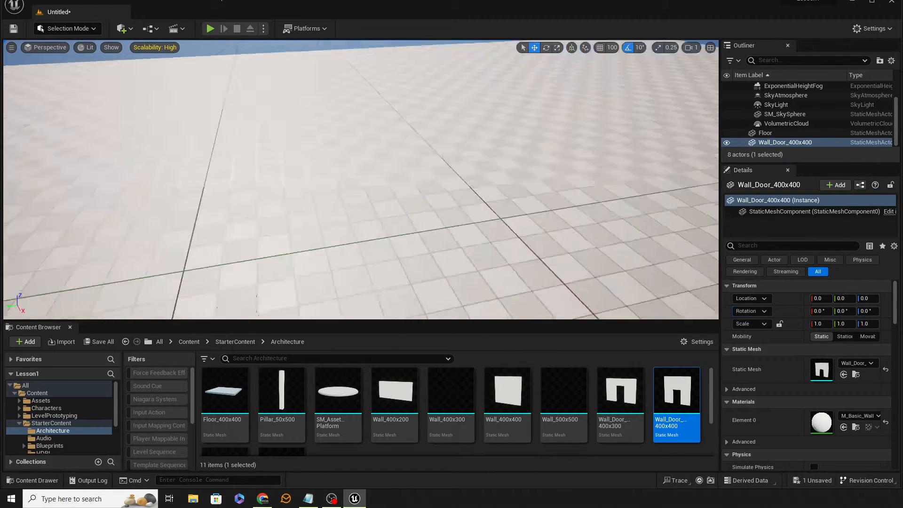
# Step: Set the grid snap size for moving objects to 10
pyautogui.moveTo(361, 180); pyautogui.dragTo(402, 217, button='right')
pyautogui.press('w')
pyautogui.press('a')
pyautogui.press('s')
pyautogui.click(611, 47)
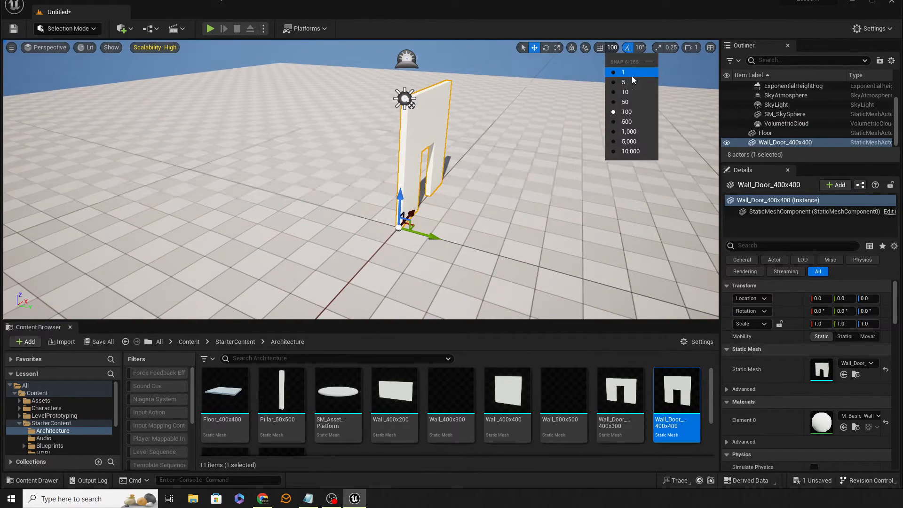
pyautogui.click(629, 94)
# Step: Duplicate the door wall along the X axis, placing the copy flush beside the original at X -400
pyautogui.moveTo(600, 59); pyautogui.dragTo(592, 86, button='right')
pyautogui.press('w')
pyautogui.press('s')
pyautogui.press('a')
pyautogui.press('w')
pyautogui.press('s')
pyautogui.press('w')
pyautogui.moveTo(465, 224); pyautogui.dragTo(463, 220, button='right')
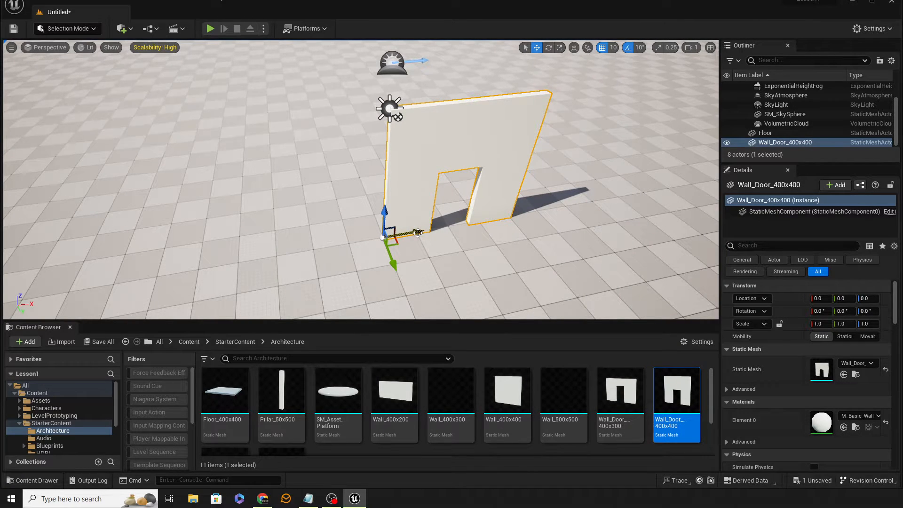
pyautogui.keyDown('alt'); pyautogui.moveTo(417, 233); pyautogui.dragTo(276, 246); pyautogui.keyUp('alt')
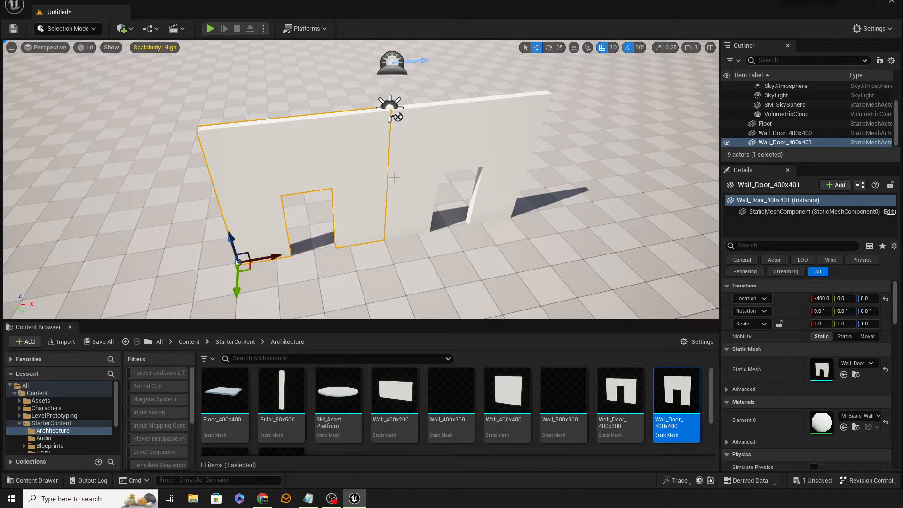
# Step: Replace the duplicated door wall with Wall_400x400 and duplicate that solid wall to X 400 on the doorway's other side
pyautogui.click(507, 432)
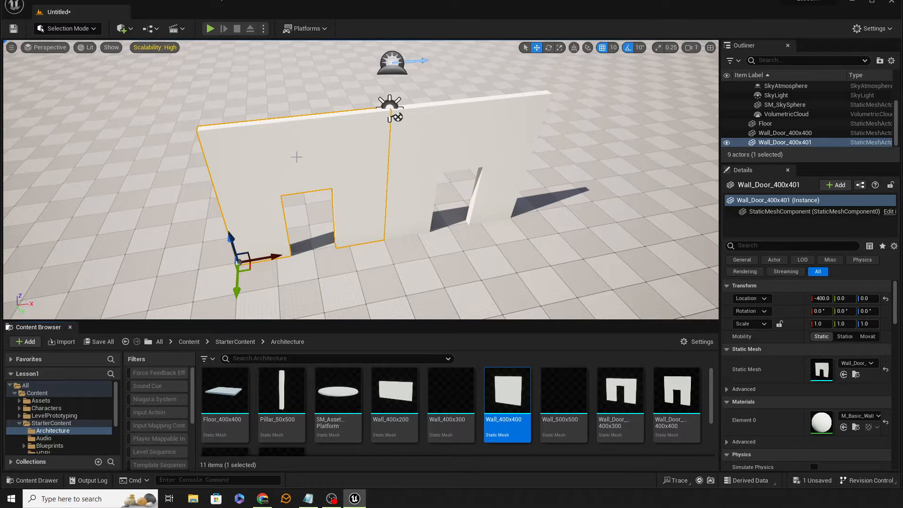
pyautogui.rightClick(294, 161)
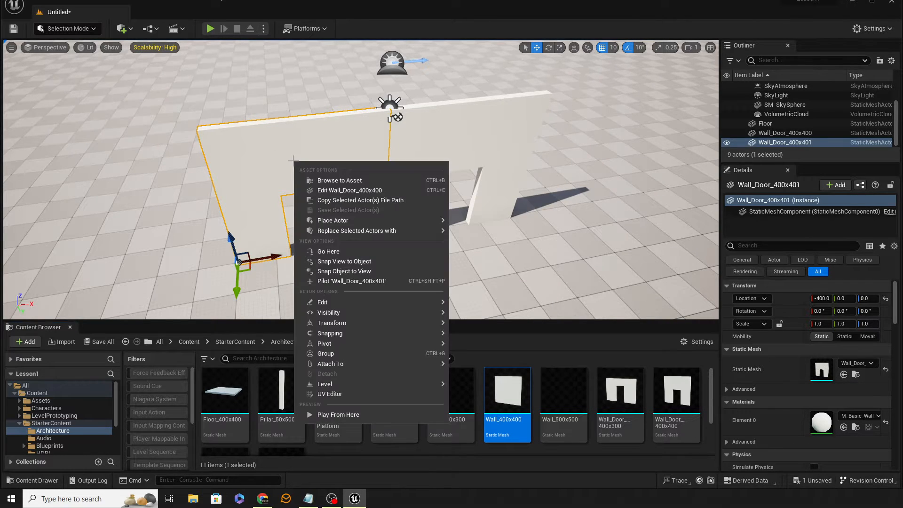
pyautogui.moveTo(370, 230)
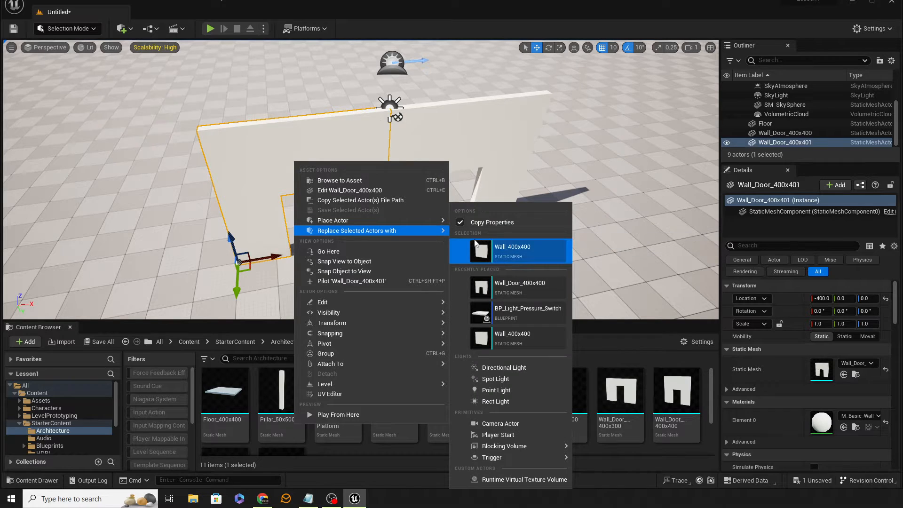
pyautogui.click(515, 254)
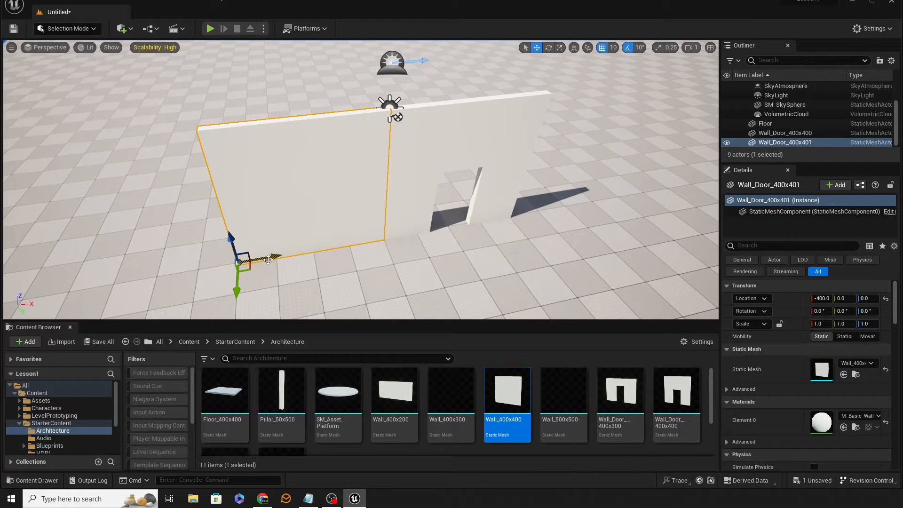
pyautogui.keyDown('alt'); pyautogui.moveTo(268, 260); pyautogui.dragTo(530, 223); pyautogui.keyUp('alt')
# Step: Play from the floor in front of the walls, run the character through the doorway and back, and stop the session
pyautogui.moveTo(464, 266)
pyautogui.mouseDown(button='right')
pyautogui.moveTo(440, 230)
pyautogui.moveTo(465, 267)
pyautogui.mouseUp(button='right')
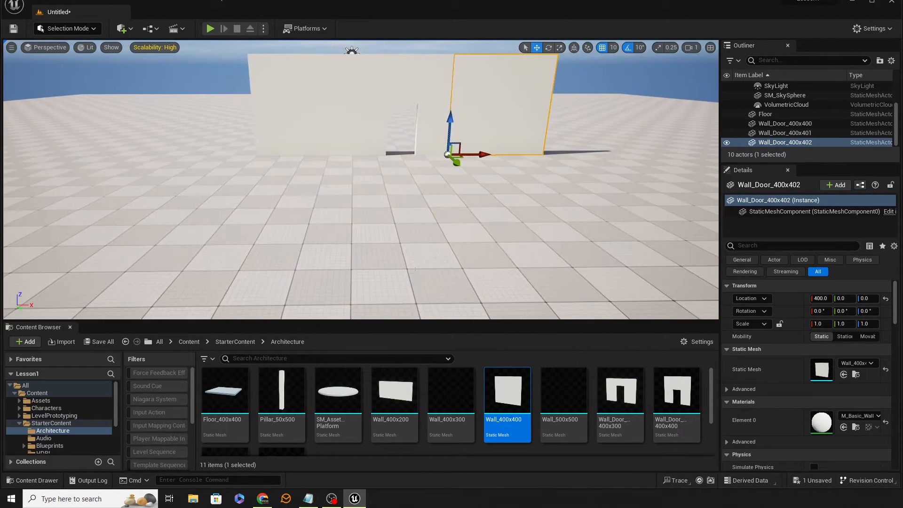
pyautogui.rightClick(415, 269)
pyautogui.click(450, 266)
pyautogui.click(450, 270)
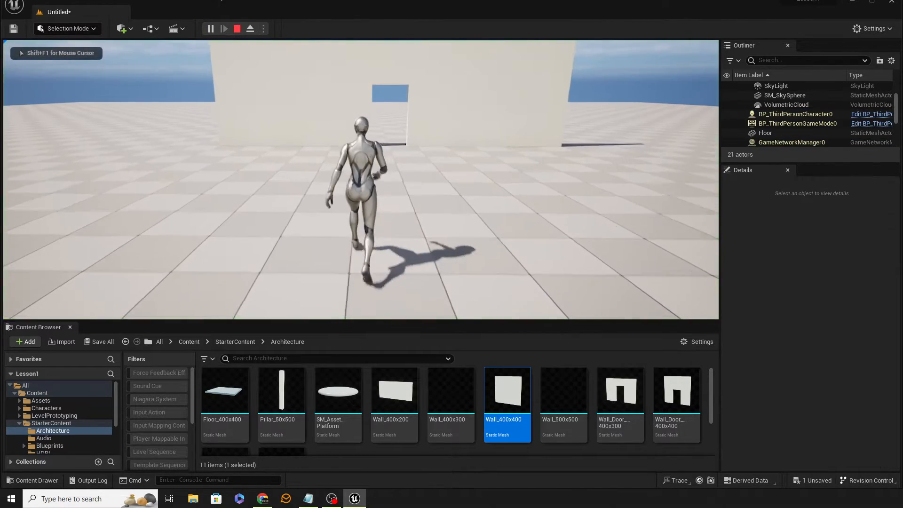
pyautogui.press('w')
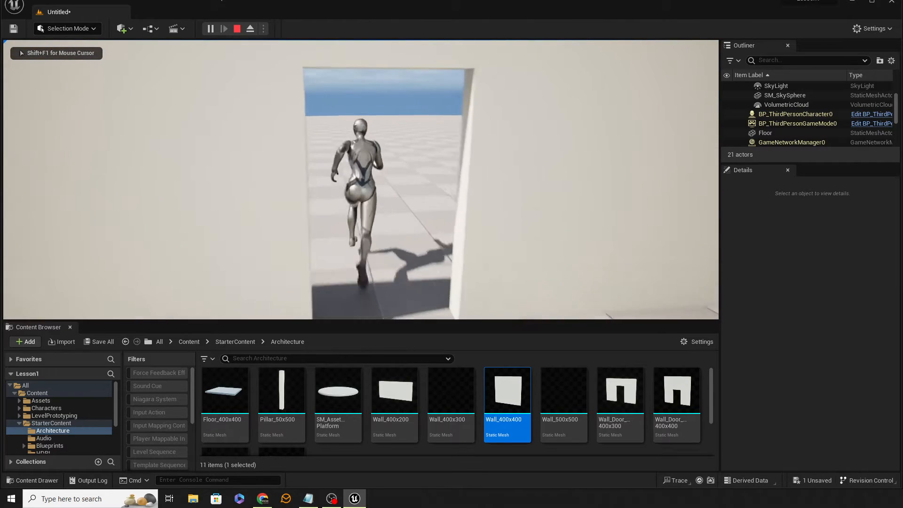
pyautogui.press('s')
pyautogui.press('a')
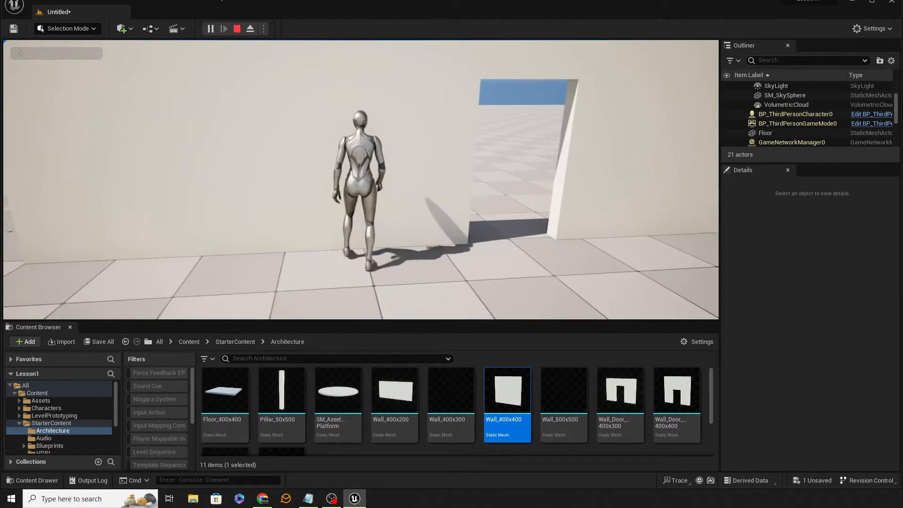
pyautogui.press('s')
pyautogui.press('d')
pyautogui.press('s')
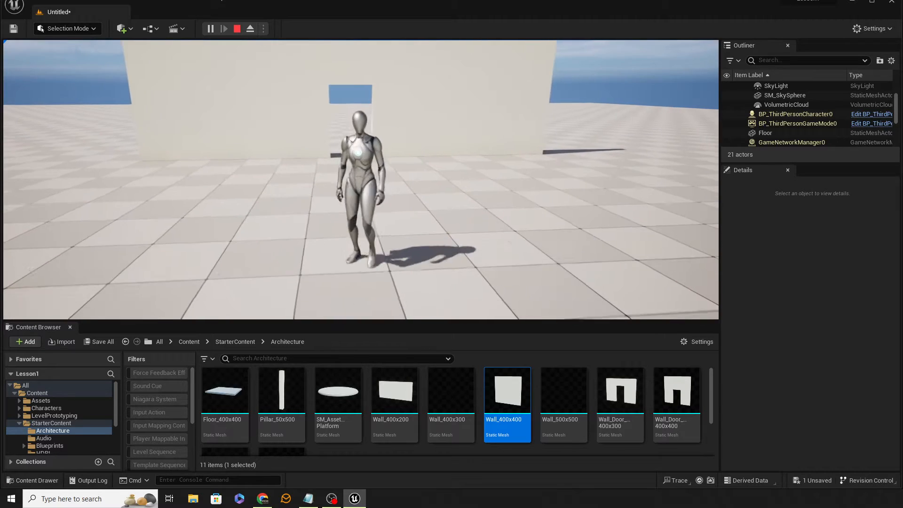
pyautogui.press('a')
pyautogui.press('w')
pyautogui.press('Escape')
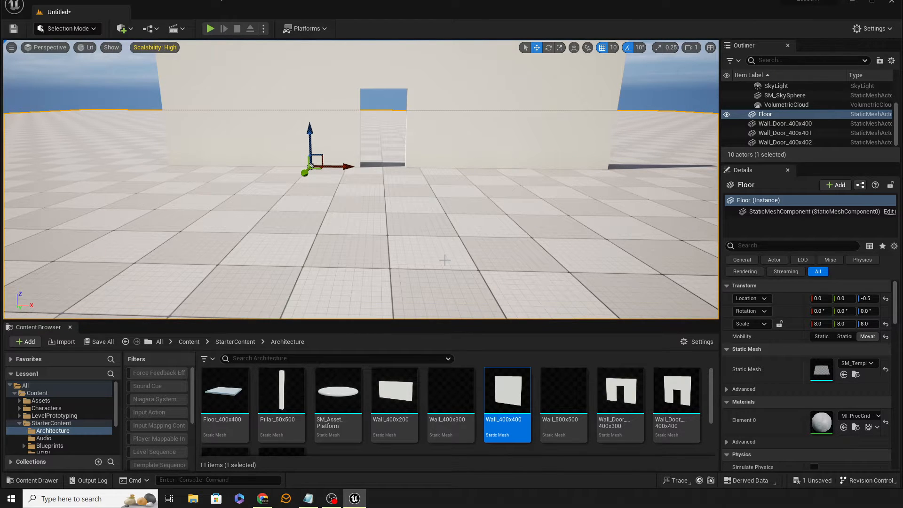
# Step: Duplicate the solid wall at X -400 and move the copy behind the doorway to X -10, Y -20
pyautogui.moveTo(419, 268); pyautogui.dragTo(661, 300, button='right')
pyautogui.press('s')
pyautogui.press('a')
pyautogui.press('e')
pyautogui.press('a')
pyautogui.press('a')
pyautogui.press('a')
pyautogui.moveTo(331, 155); pyautogui.dragTo(426, 157, button='right')
pyautogui.click(425, 156)
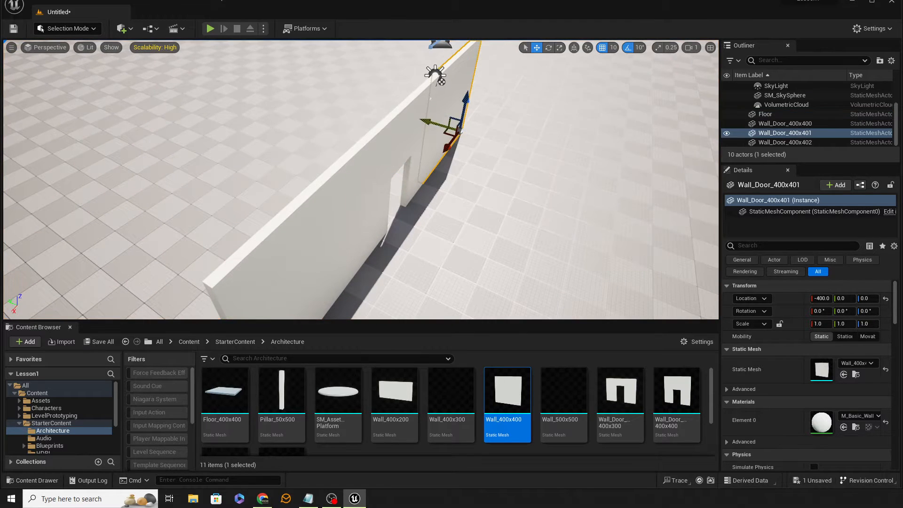
pyautogui.moveTo(426, 121); pyautogui.dragTo(458, 121, button='right')
pyautogui.press('a')
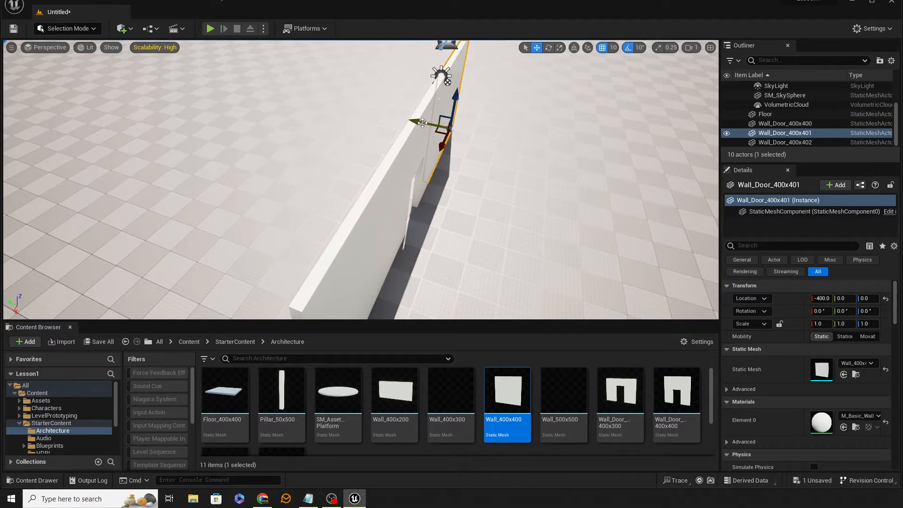
pyautogui.keyDown('alt'); pyautogui.moveTo(423, 123); pyautogui.dragTo(424, 123); pyautogui.keyUp('alt')
pyautogui.press('d')
pyautogui.moveTo(428, 123); pyautogui.dragTo(339, 126, button='right')
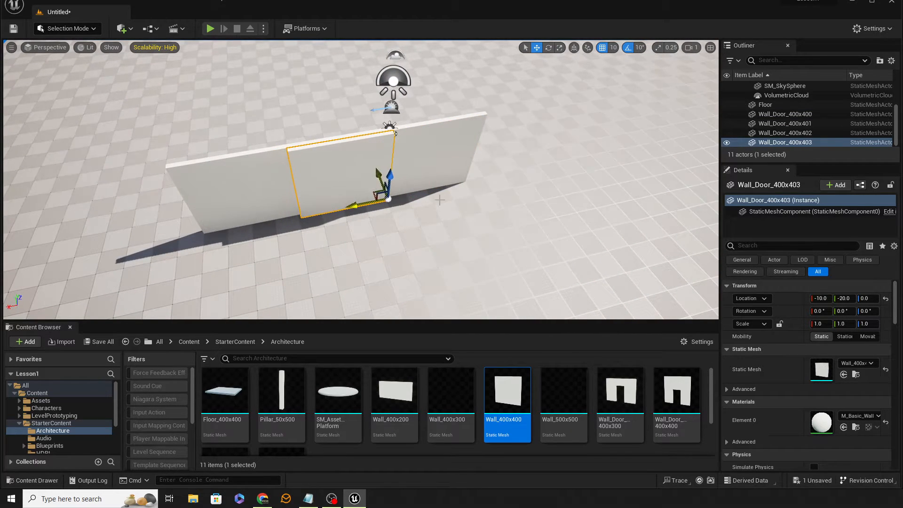
# Step: Shift the wall copy behind the doorway to X 0 so that it lines up with the door wall
pyautogui.press('d')
pyautogui.moveTo(440, 200); pyautogui.dragTo(207, 193, button='right')
pyautogui.press('w')
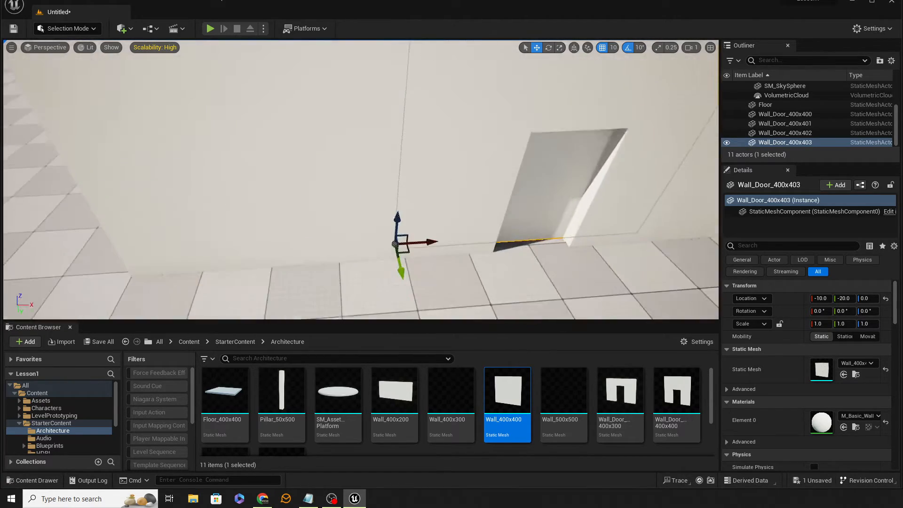
pyautogui.press('s')
pyautogui.moveTo(405, 264); pyautogui.dragTo(387, 198, button='right')
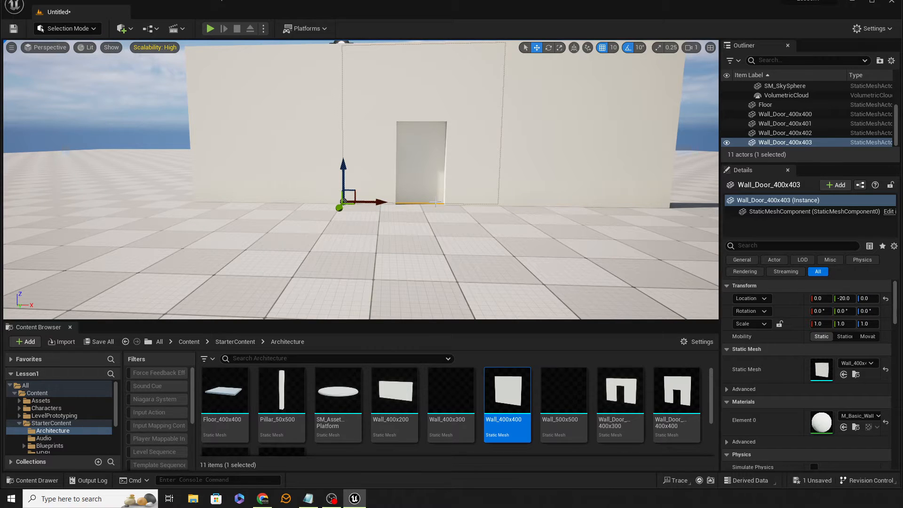
# Step: Play from the floor in front of the walls, run the character up to the closed doorway and away, and stop the session
pyautogui.rightClick(432, 292)
pyautogui.click(466, 280)
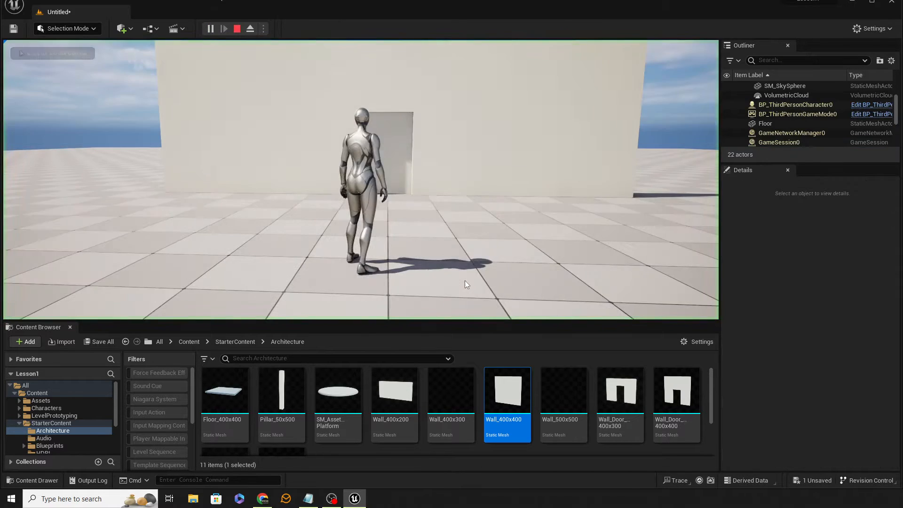
pyautogui.press('w')
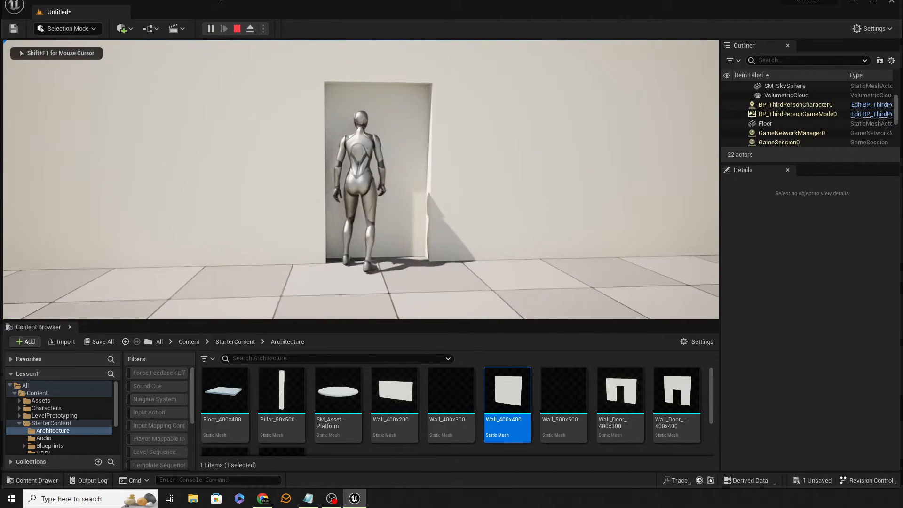
pyautogui.press('s')
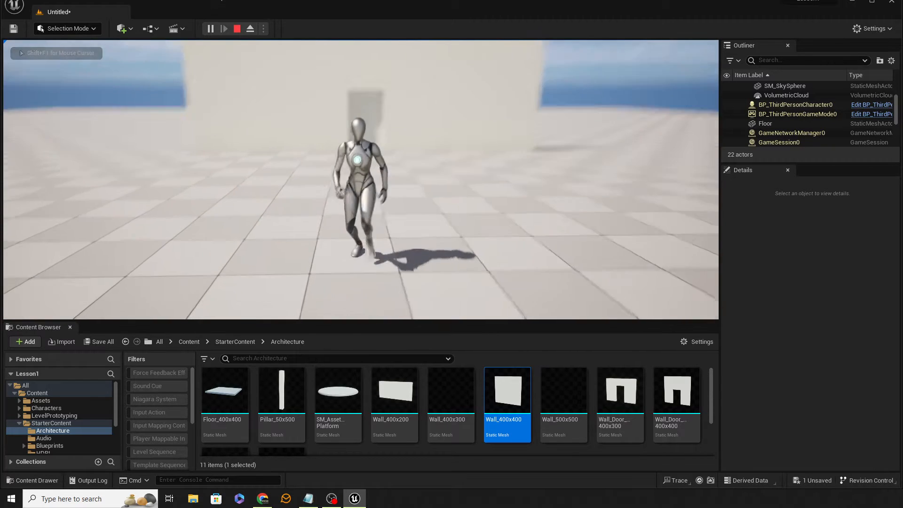
pyautogui.press('w')
pyautogui.press('Escape')
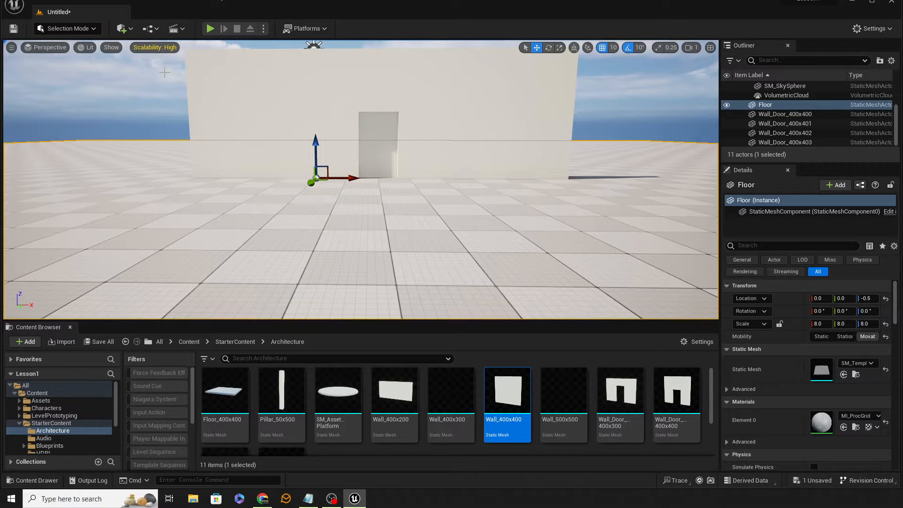
# Step: Add a new level sequence to the level and save it in the Content folder as testlevel
pyautogui.moveTo(214, 198); pyautogui.dragTo(213, 189, button='right')
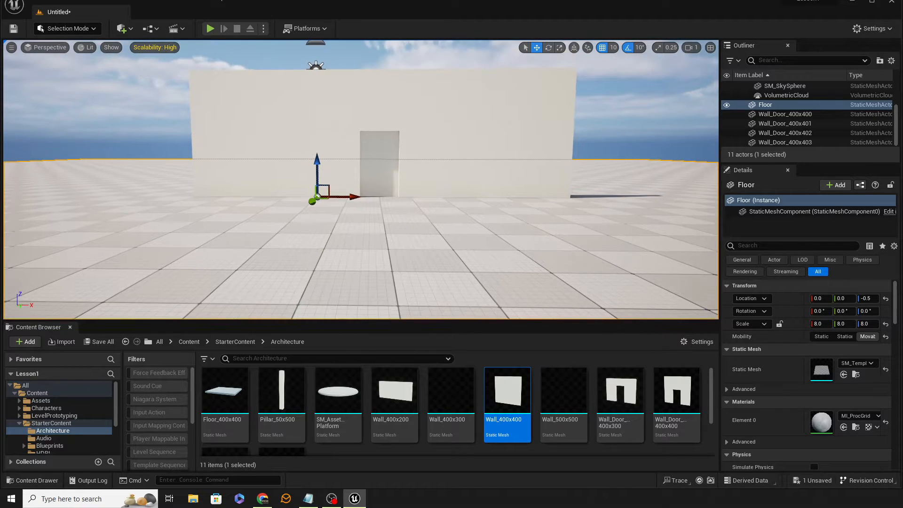
pyautogui.click(130, 31)
pyautogui.click(158, 31)
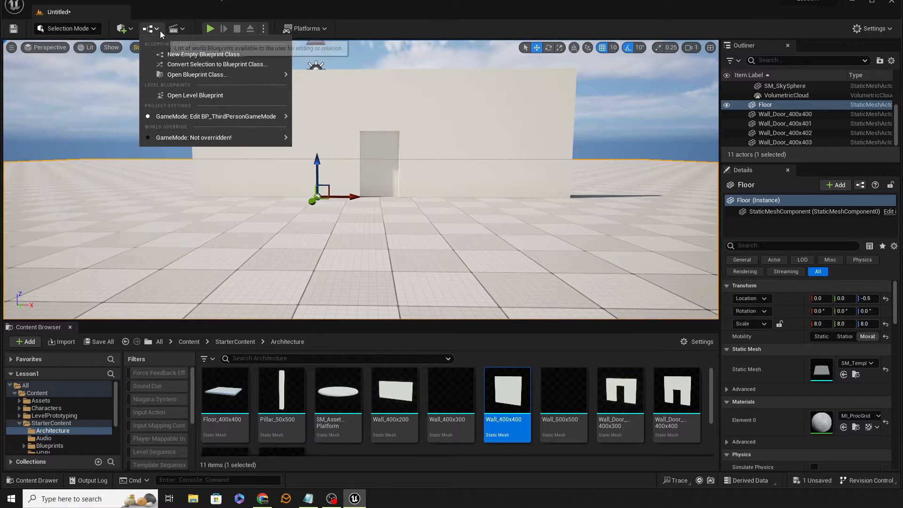
pyautogui.click(183, 31)
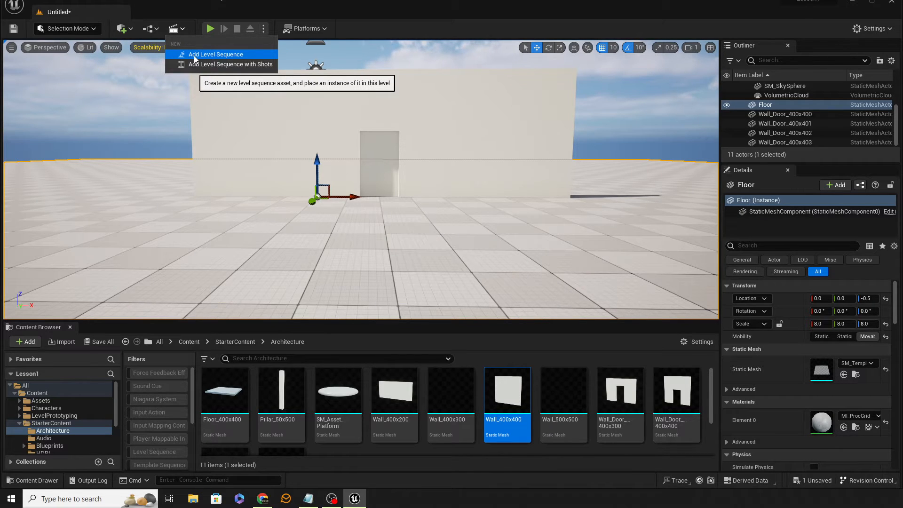
pyautogui.click(215, 55)
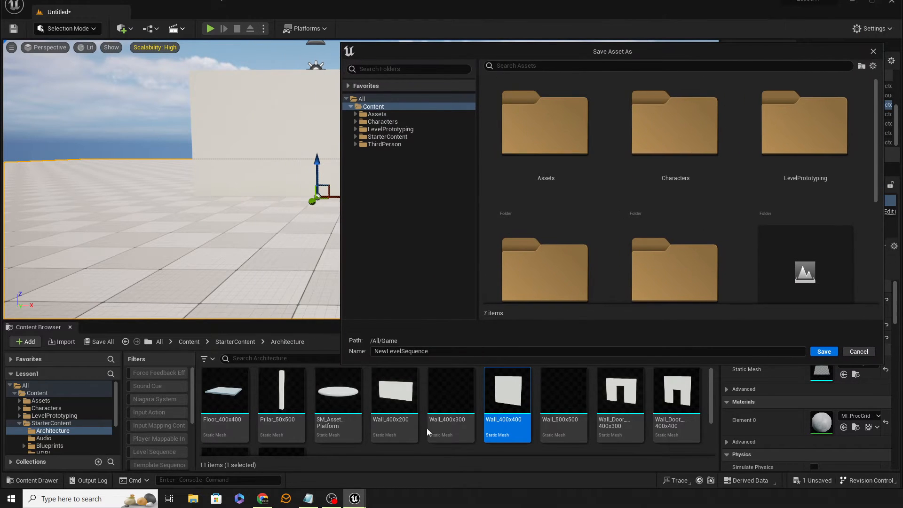
pyautogui.click(453, 351)
pyautogui.write('testlevel')
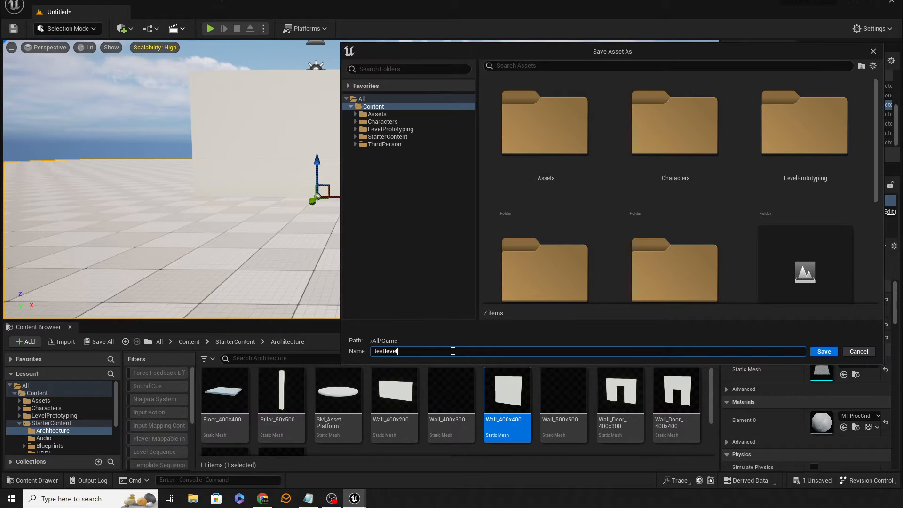
pyautogui.press('Return')
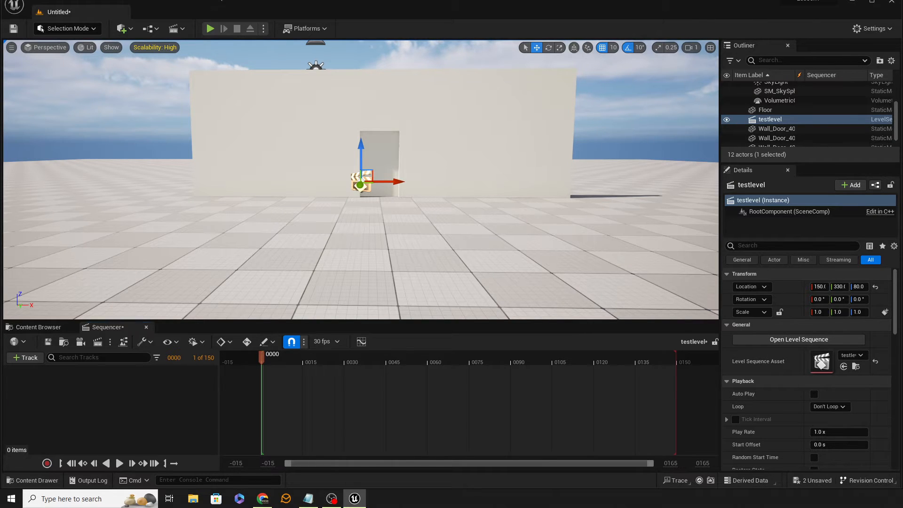
# Step: Save the current level in the Content folder as map_testlevel
pyautogui.click(443, 201)
pyautogui.hotkey('ctrl', 's')
pyautogui.write('testlevel')
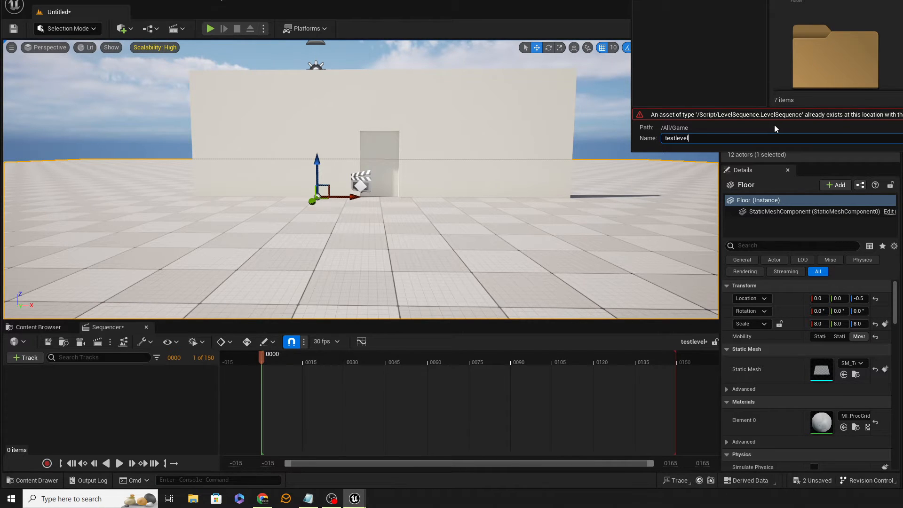
pyautogui.press('BackSpace')
pyautogui.write('Map')
pyautogui.press('Return')
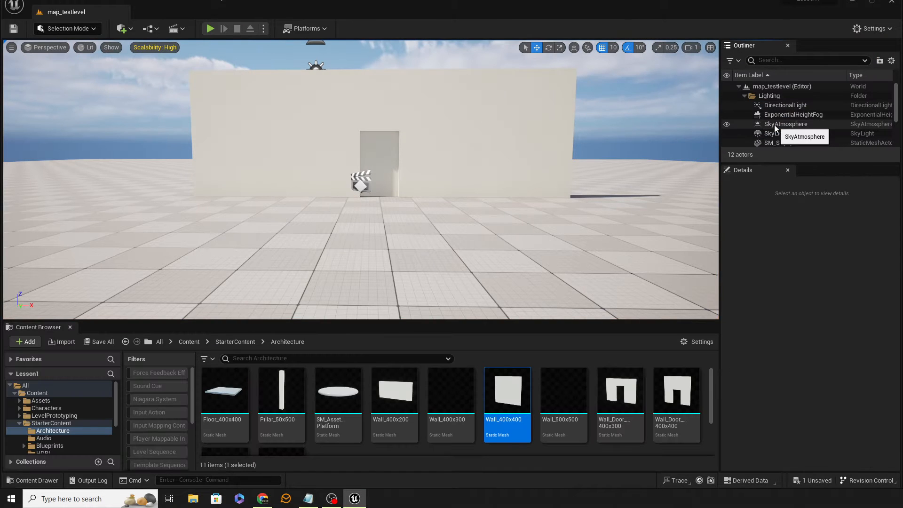
# Step: Move the testlevel sequence actor along X to 280, away from the doorway, and close the Content Browser
pyautogui.moveTo(630, 197)
pyautogui.mouseDown(button='right')
pyautogui.moveTo(631, 226)
pyautogui.moveTo(630, 188)
pyautogui.moveTo(611, 188)
pyautogui.moveTo(639, 193)
pyautogui.mouseUp(button='right')
pyautogui.click(639, 149)
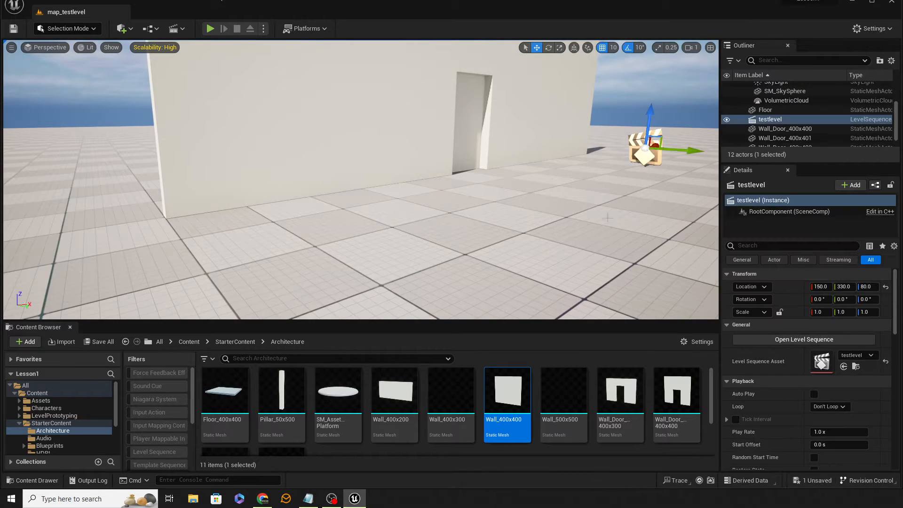
pyautogui.moveTo(640, 149); pyautogui.dragTo(547, 158, button='right')
pyautogui.moveTo(547, 159); pyautogui.dragTo(698, 164)
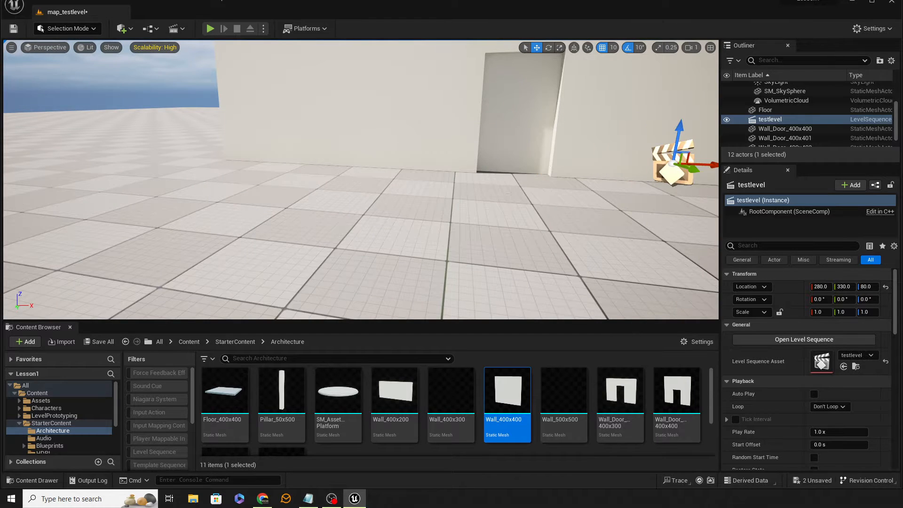
pyautogui.moveTo(698, 163); pyautogui.dragTo(658, 164, button='right')
pyautogui.moveTo(527, 188); pyautogui.dragTo(512, 188, button='right')
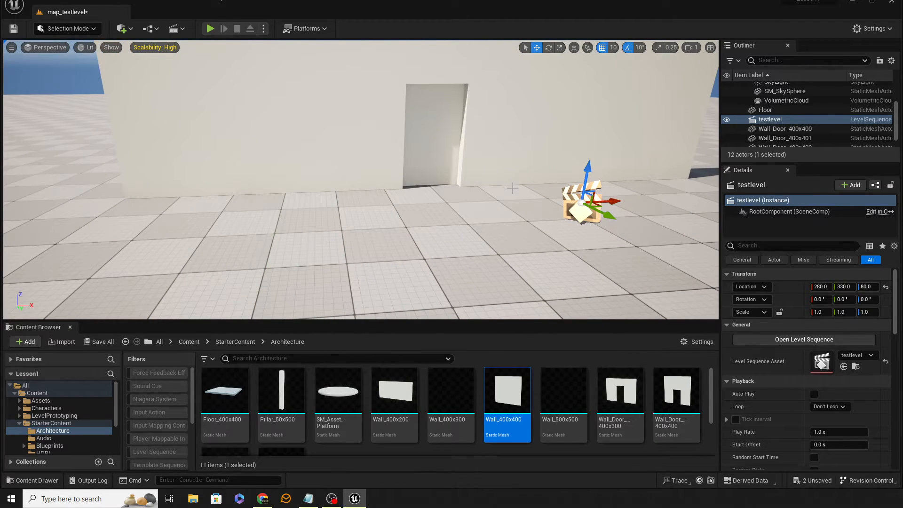
pyautogui.click(70, 326)
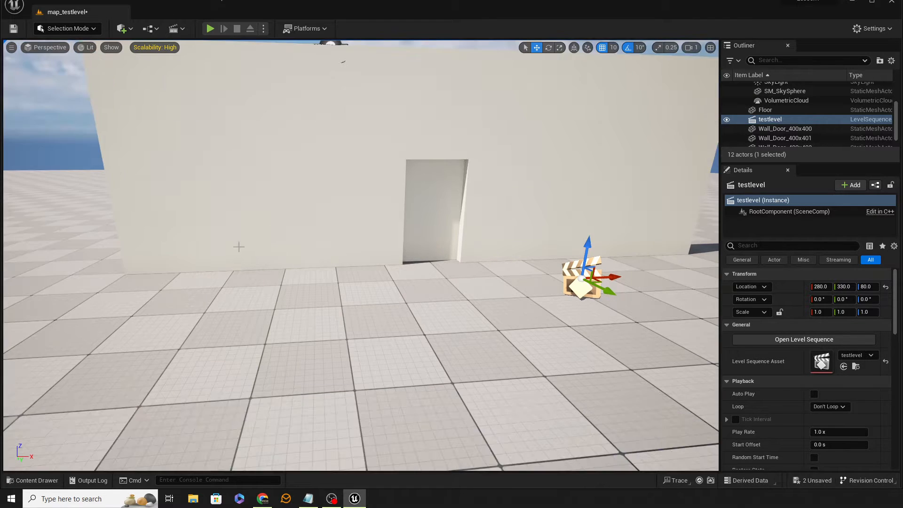
# Step: Open the testlevel level sequence in Sequencer from its actor and save the sequence
pyautogui.moveTo(238, 246); pyautogui.dragTo(238, 244, button='right')
pyautogui.moveTo(458, 306)
pyautogui.mouseDown()
pyautogui.moveTo(456, 291)
pyautogui.moveTo(458, 307)
pyautogui.mouseUp()
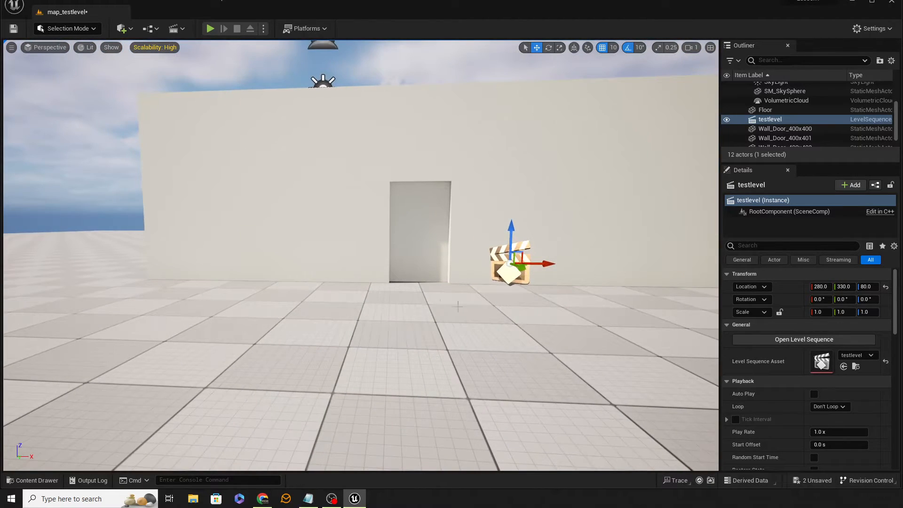
pyautogui.click(796, 339)
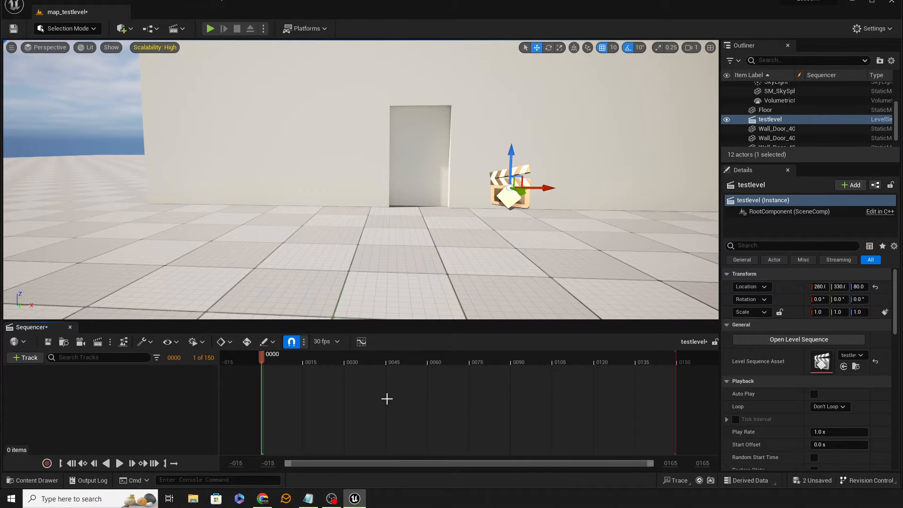
pyautogui.click(48, 342)
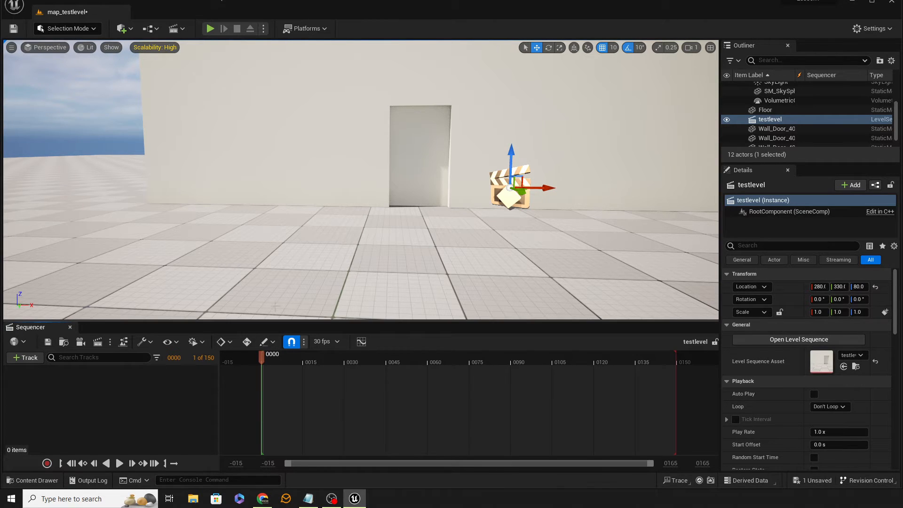
# Step: Add the solid wall behind the doorway, Wall_Door_400x403, to the testlevel sequence as an actor track
pyautogui.moveTo(372, 259)
pyautogui.mouseDown(button='right')
pyautogui.moveTo(398, 260)
pyautogui.moveTo(374, 258)
pyautogui.moveTo(374, 278)
pyautogui.moveTo(372, 260)
pyautogui.mouseUp(button='right')
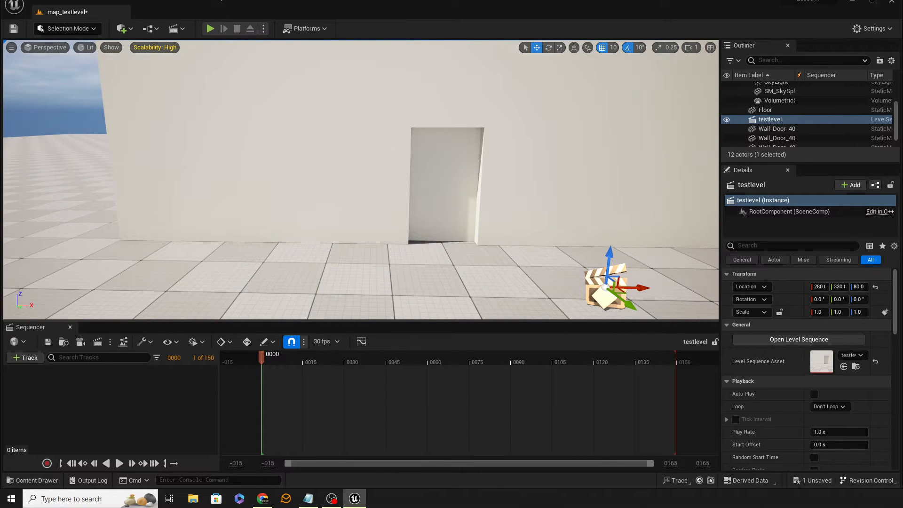
pyautogui.click(442, 193)
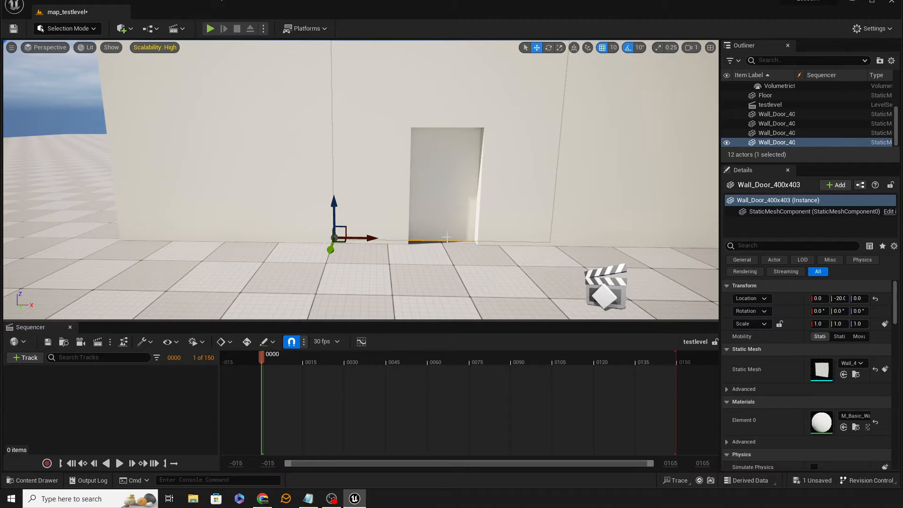
pyautogui.press('s')
pyautogui.moveTo(425, 264); pyautogui.dragTo(423, 271, button='right')
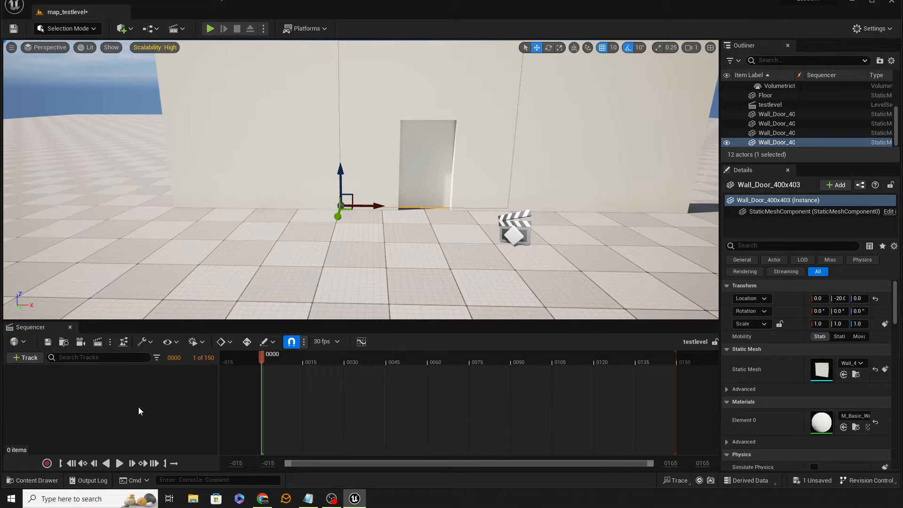
pyautogui.rightClick(121, 386)
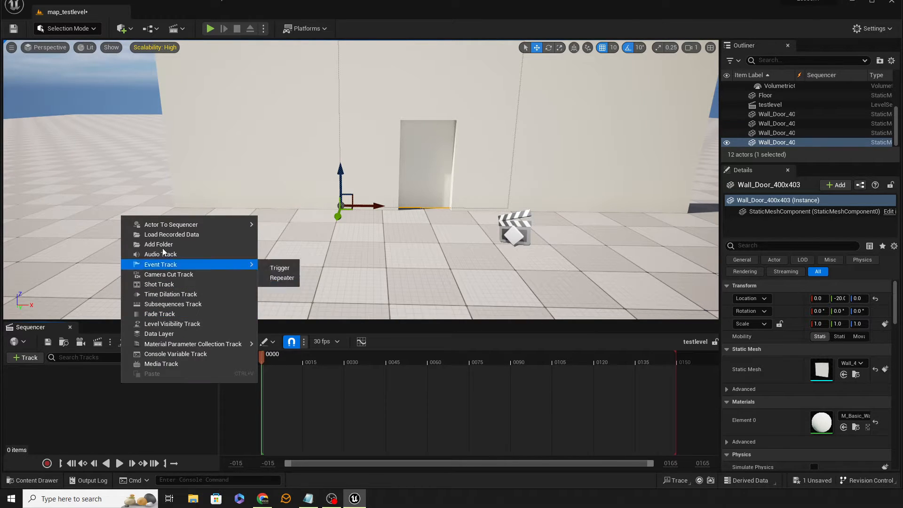
pyautogui.moveTo(171, 224)
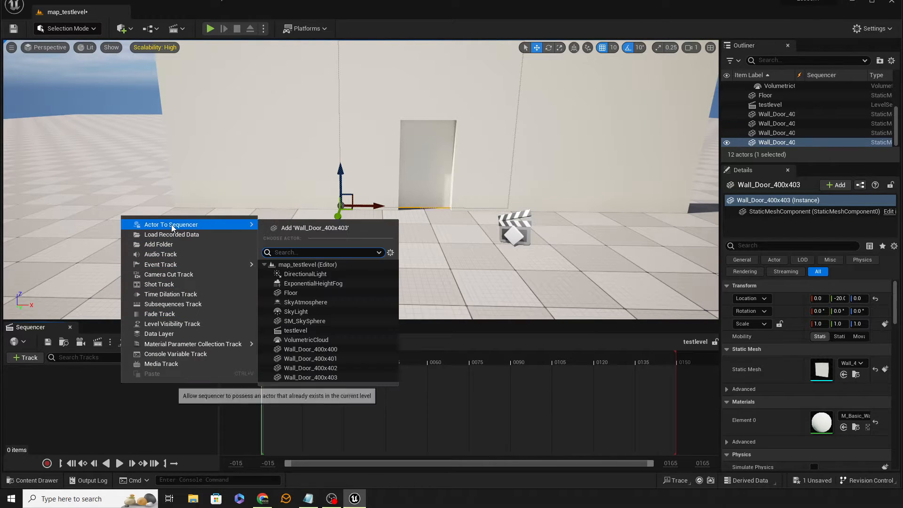
pyautogui.click(303, 228)
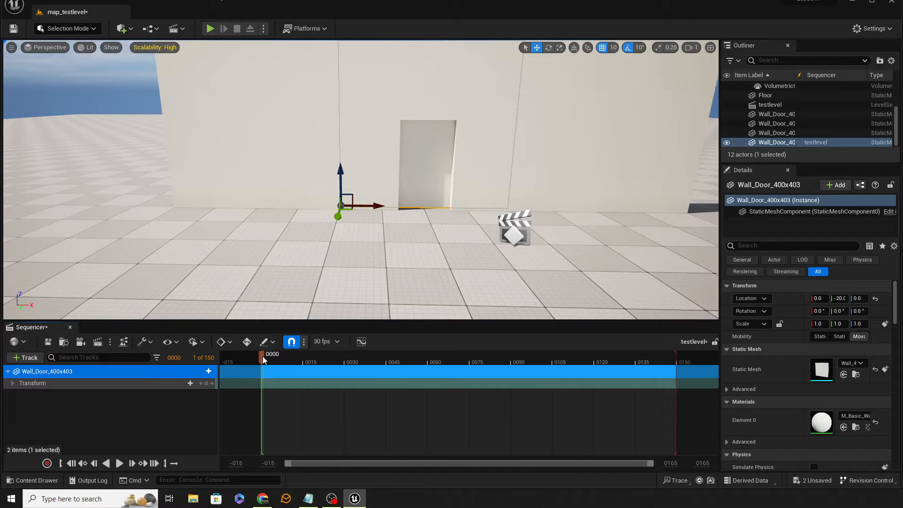
# Step: Try other end positions for the sequence's playback range and undo the range changes
pyautogui.moveTo(262, 357)
pyautogui.mouseDown()
pyautogui.moveTo(510, 382)
pyautogui.moveTo(293, 372)
pyautogui.moveTo(587, 390)
pyautogui.moveTo(304, 383)
pyautogui.moveTo(606, 393)
pyautogui.moveTo(676, 385)
pyautogui.moveTo(276, 362)
pyautogui.mouseUp()
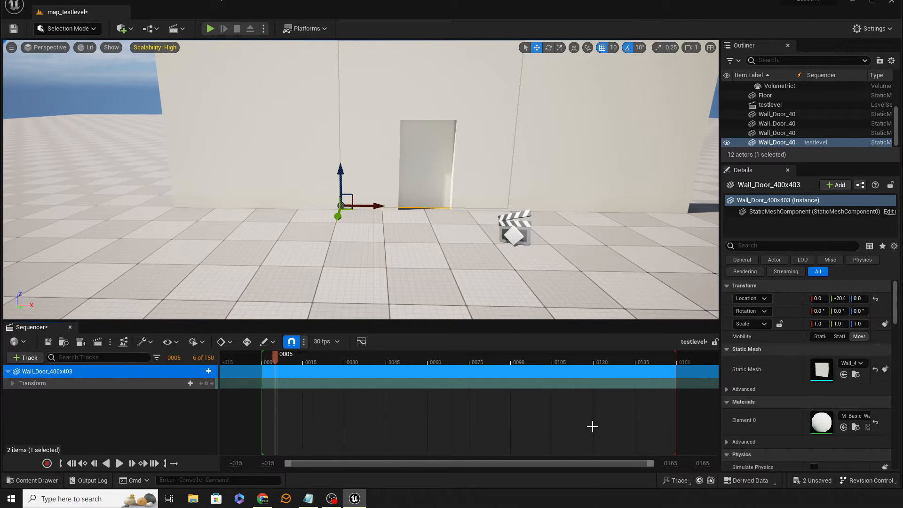
pyautogui.moveTo(675, 360)
pyautogui.mouseDown()
pyautogui.moveTo(529, 361)
pyautogui.moveTo(693, 355)
pyautogui.mouseUp()
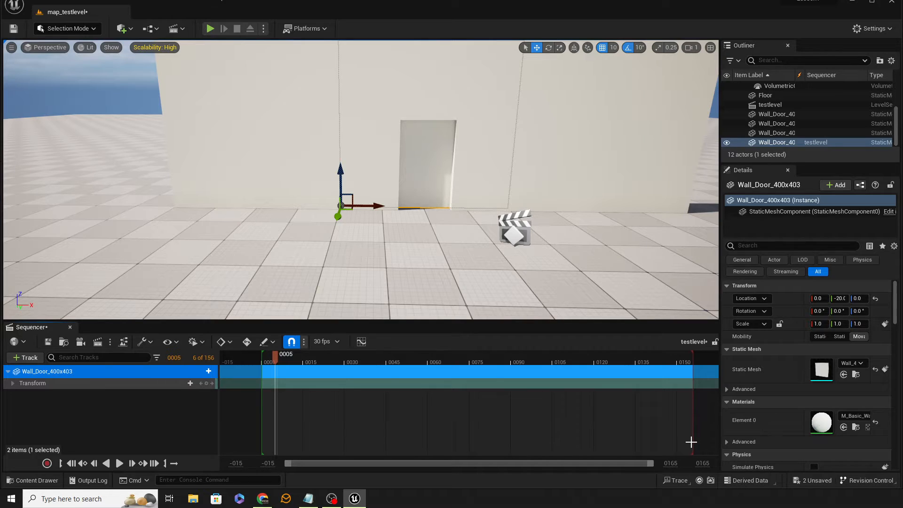
pyautogui.hotkey('ctrl', 'z')
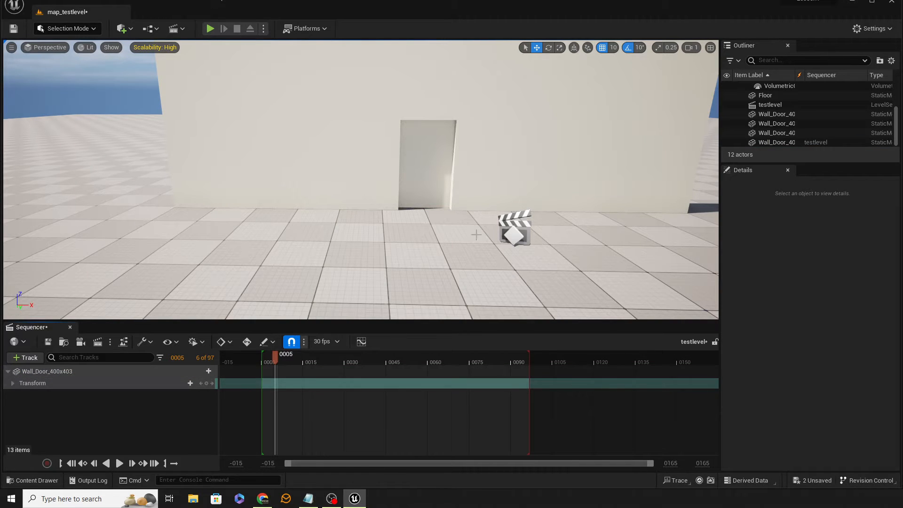
pyautogui.hotkey('ctrl', 'z')
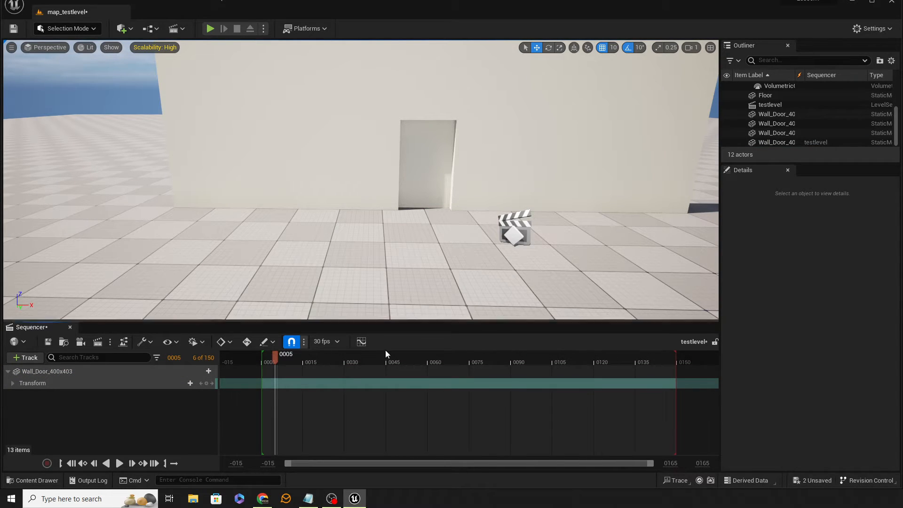
pyautogui.hotkey('ctrl', 'z')
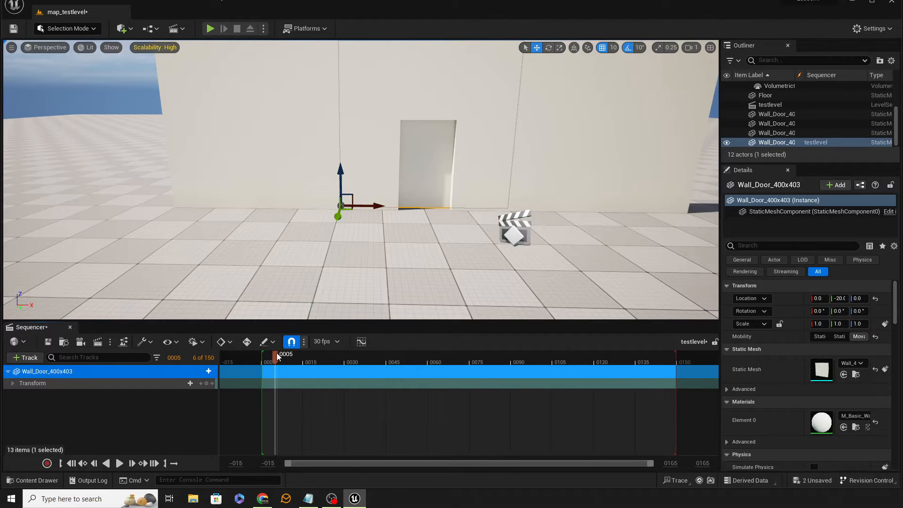
# Step: Play the sequence from frame 0, pause it partway, and return the playhead to frame 0
pyautogui.moveTo(278, 356)
pyautogui.mouseDown()
pyautogui.moveTo(483, 356)
pyautogui.moveTo(264, 365)
pyautogui.mouseUp()
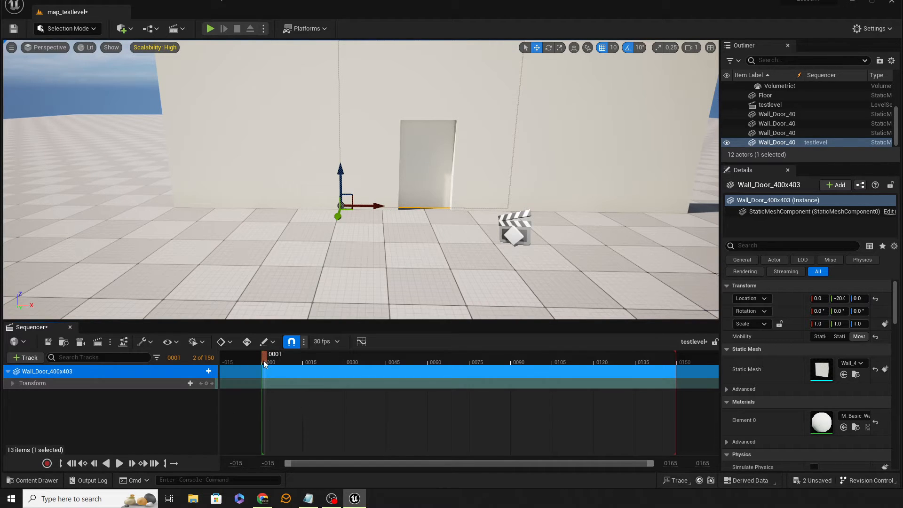
pyautogui.moveTo(268, 357)
pyautogui.mouseDown()
pyautogui.moveTo(433, 357)
pyautogui.moveTo(262, 364)
pyautogui.mouseUp()
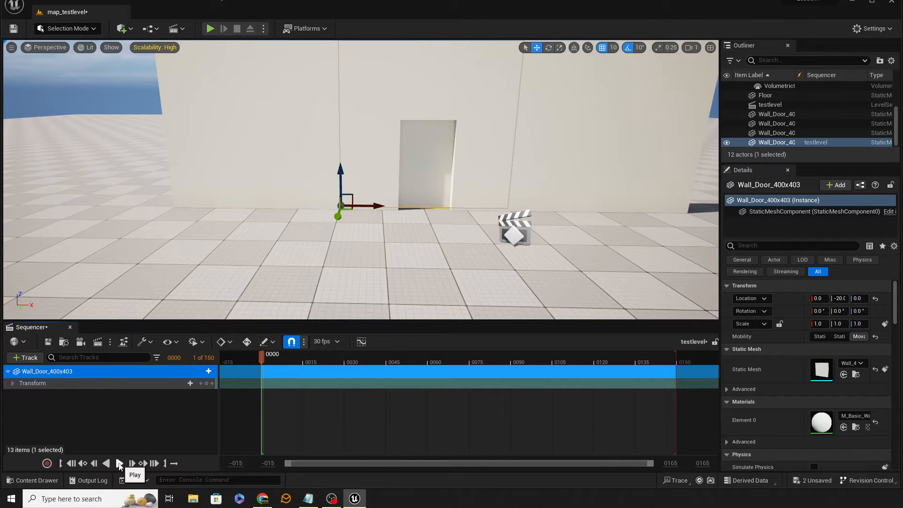
pyautogui.click(119, 464)
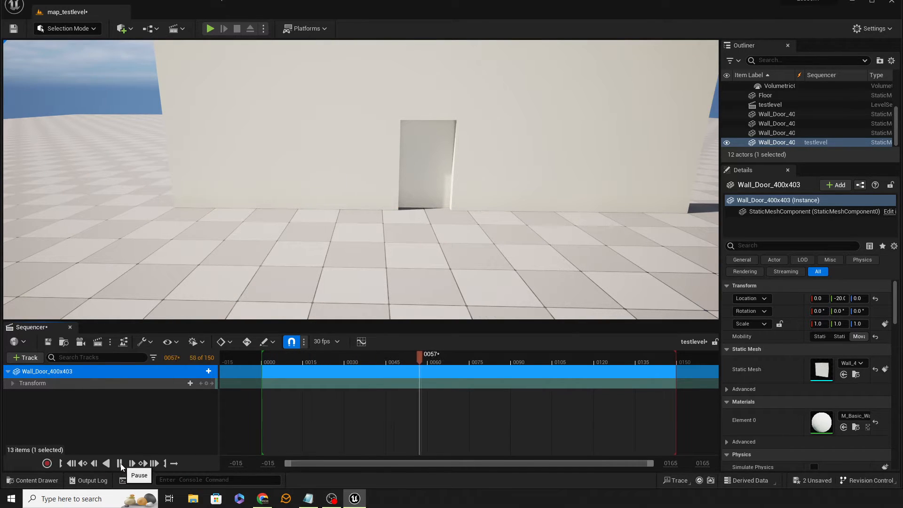
pyautogui.click(120, 464)
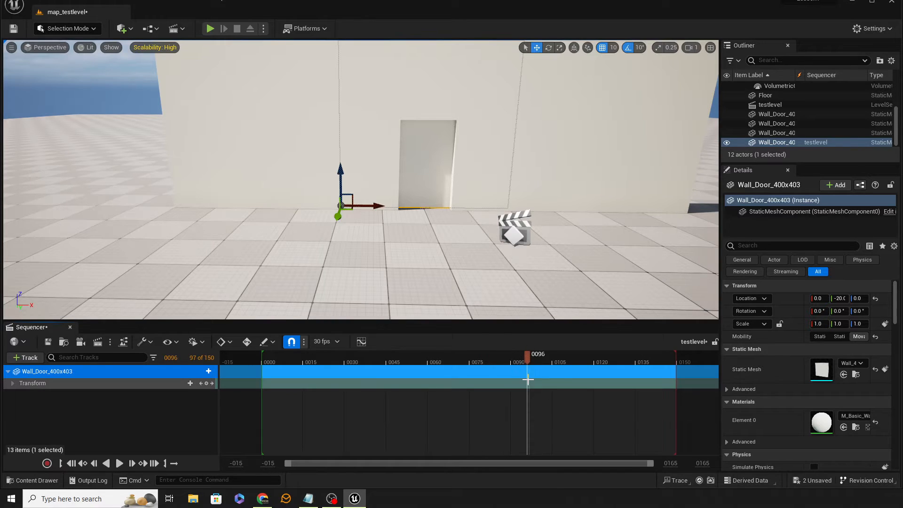
pyautogui.moveTo(528, 358); pyautogui.dragTo(262, 356)
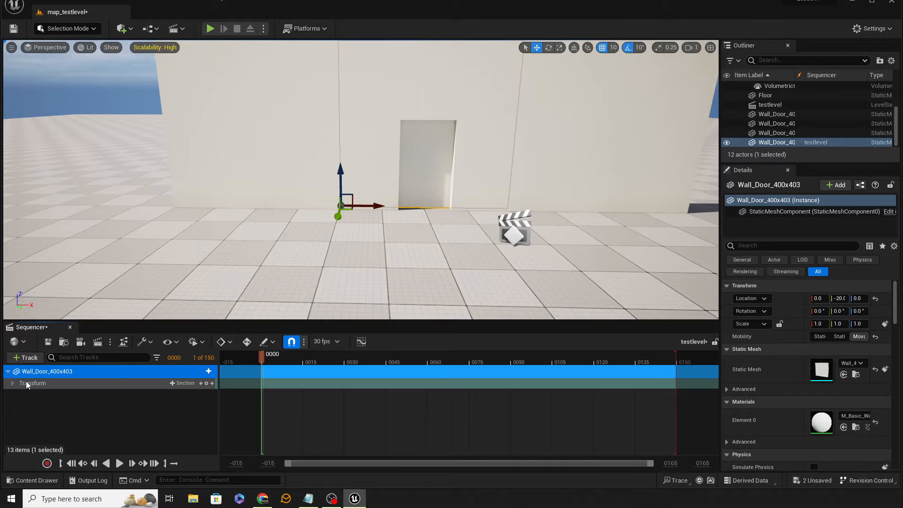
# Step: Key the Transform track of Wall_Door_400x403 at frame 0 with the wall closing the doorway
pyautogui.click(12, 382)
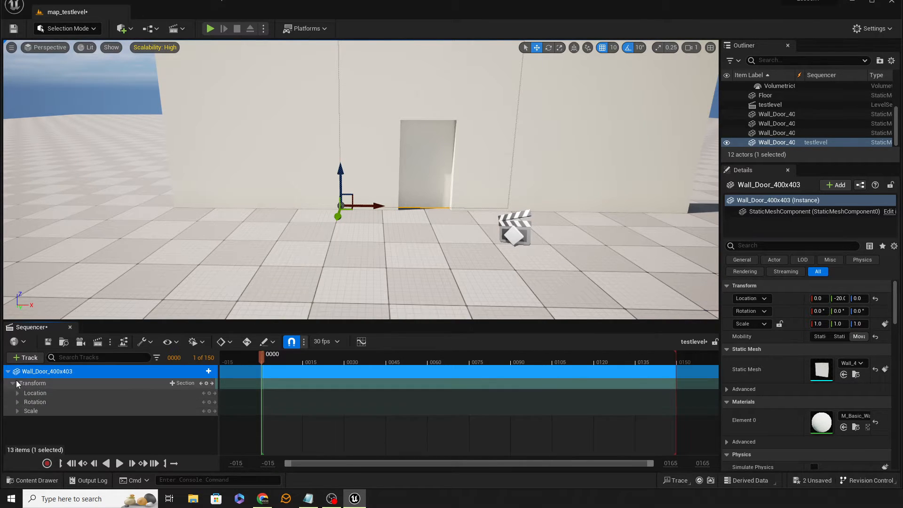
pyautogui.click(12, 384)
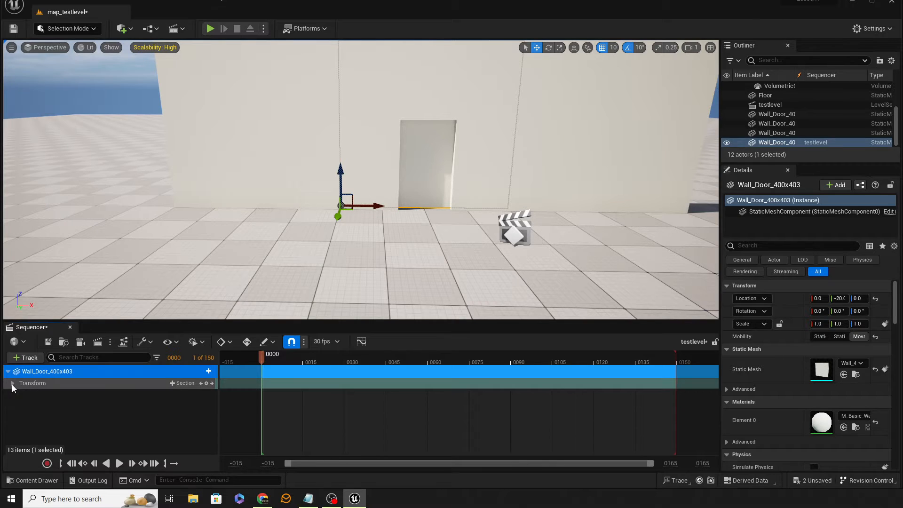
pyautogui.click(206, 383)
pyautogui.moveTo(264, 358); pyautogui.dragTo(262, 381)
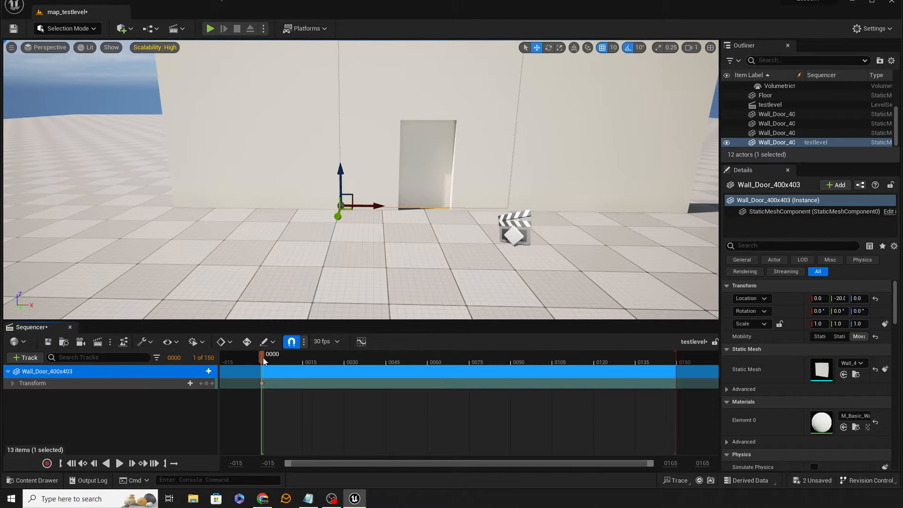
# Step: Key Wall_Door_400x403 at frame 61, slid along X to about -260 to open the doorway, and scrub through the motion
pyautogui.moveTo(263, 358); pyautogui.dragTo(594, 362)
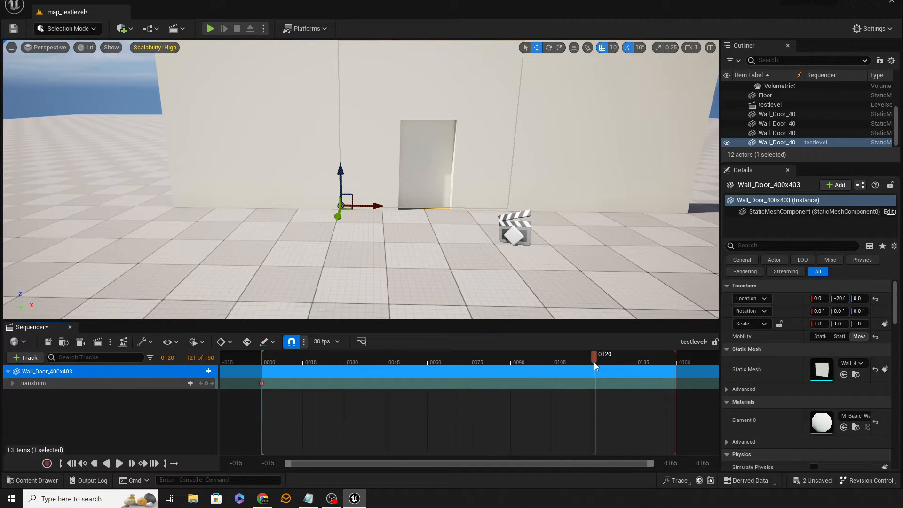
pyautogui.moveTo(596, 358); pyautogui.dragTo(430, 367)
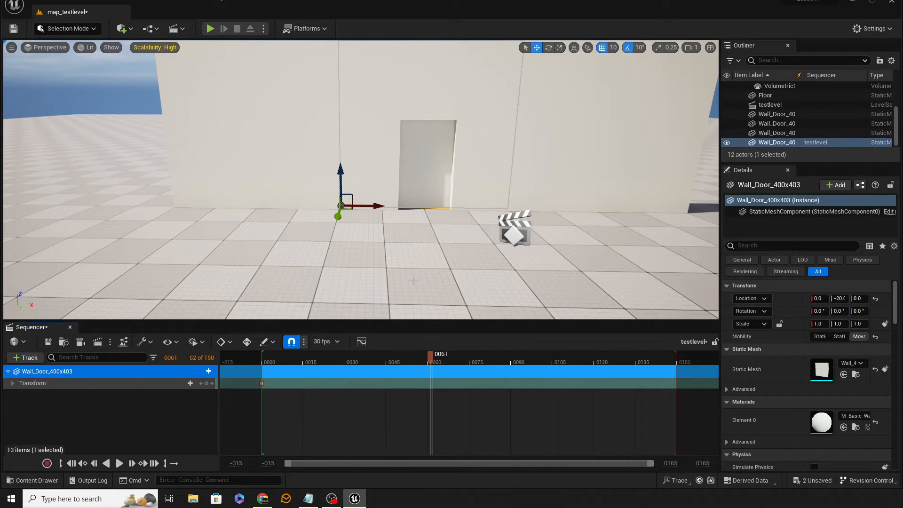
pyautogui.moveTo(381, 215); pyautogui.dragTo(274, 228)
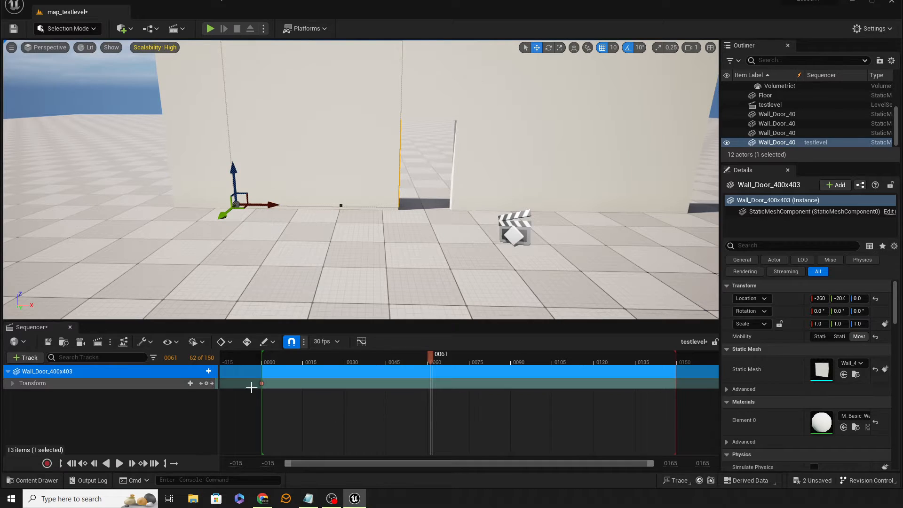
pyautogui.click(206, 383)
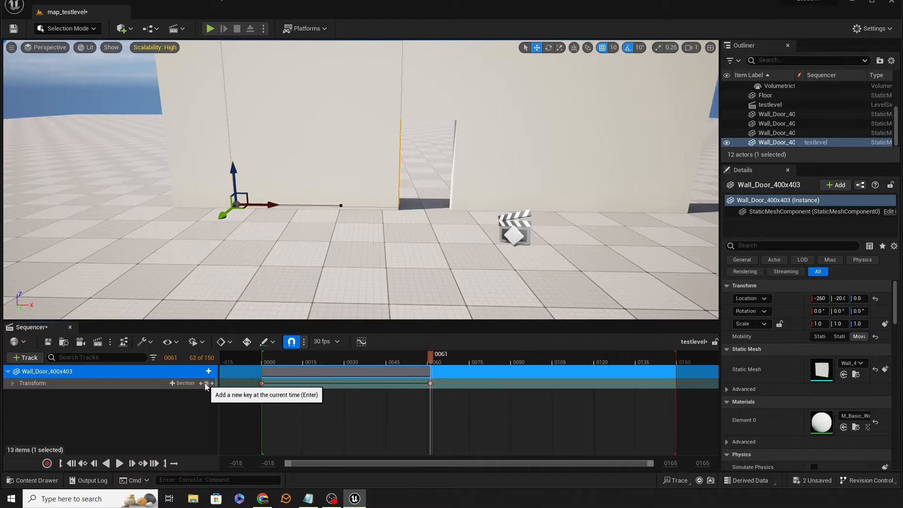
pyautogui.moveTo(428, 358); pyautogui.dragTo(354, 379)
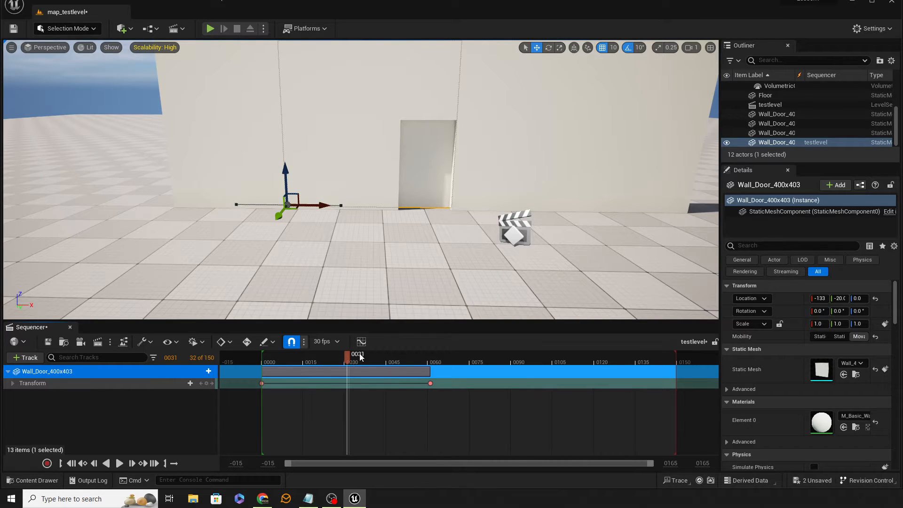
pyautogui.moveTo(349, 361); pyautogui.dragTo(377, 364)
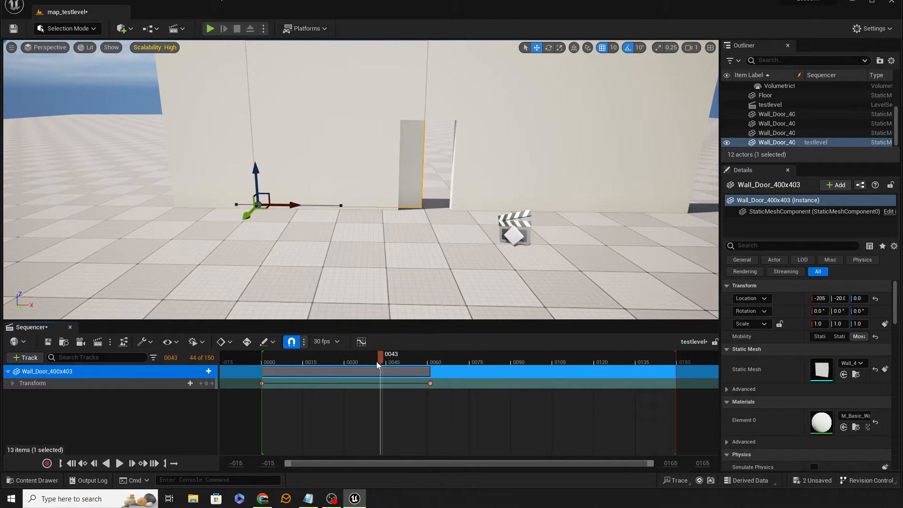
# Step: Set the X location curve's key at frame 61 to Linear interpolation in the curve editor and save the sequence
pyautogui.click(361, 342)
pyautogui.moveTo(728, 124); pyautogui.dragTo(384, 281)
pyautogui.moveTo(381, 357); pyautogui.dragTo(420, 353)
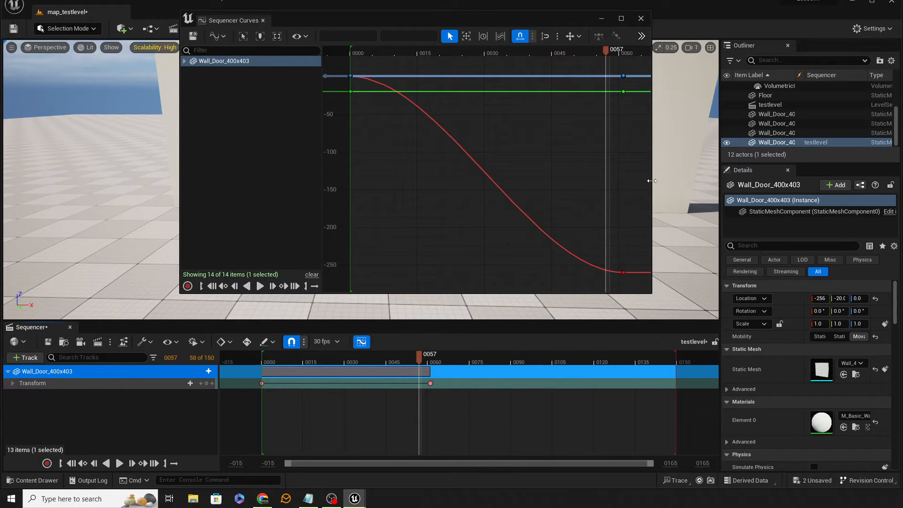
pyautogui.click(624, 272)
pyautogui.rightClick(623, 273)
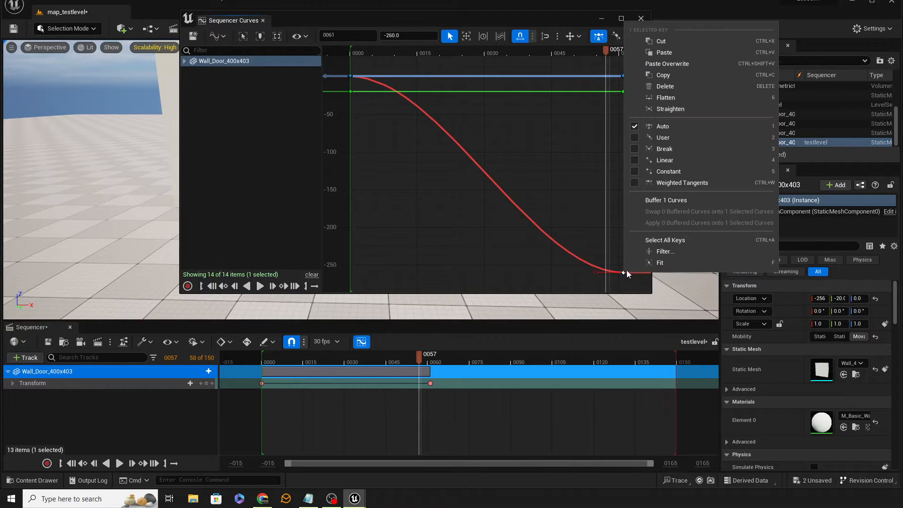
pyautogui.click(665, 161)
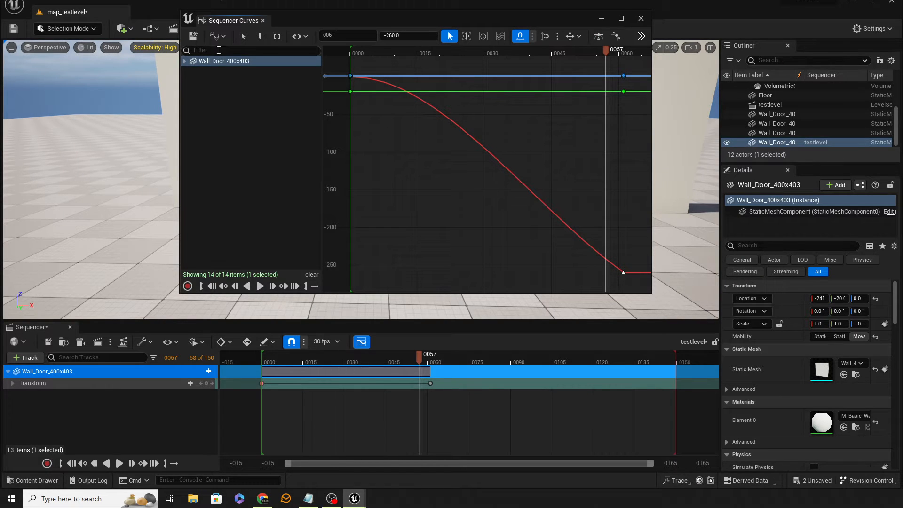
pyautogui.click(192, 36)
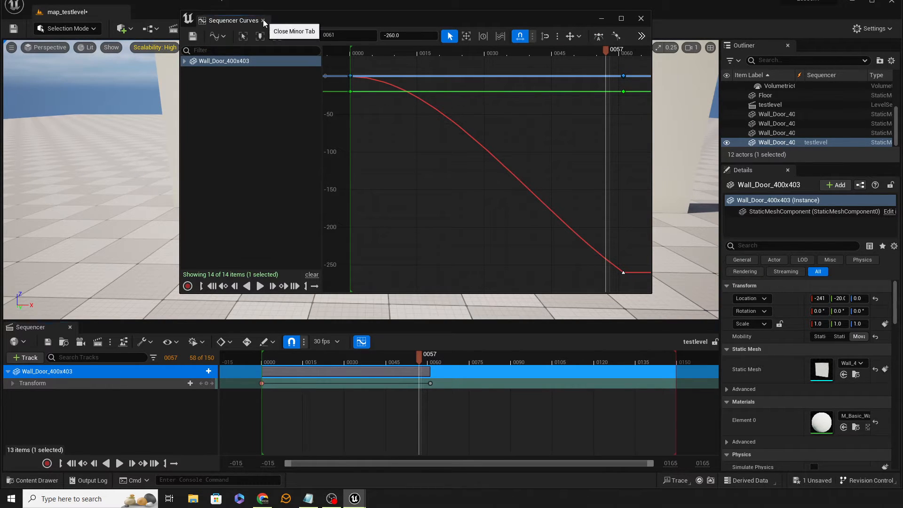
pyautogui.click(263, 20)
# Step: Add a transform key at frame 105 that holds Wall_Door_400x403 in its open position
pyautogui.moveTo(419, 356)
pyautogui.mouseDown()
pyautogui.moveTo(261, 361)
pyautogui.moveTo(433, 369)
pyautogui.mouseUp()
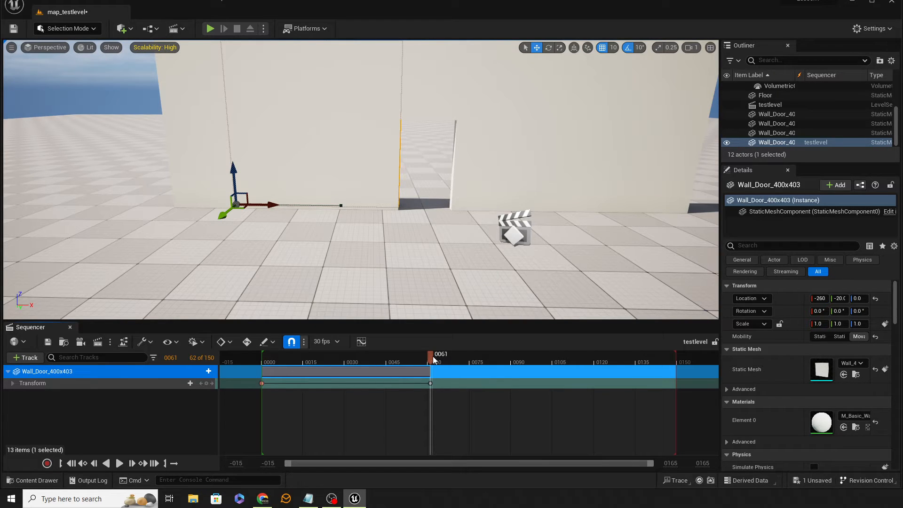
pyautogui.moveTo(434, 360); pyautogui.dragTo(554, 366)
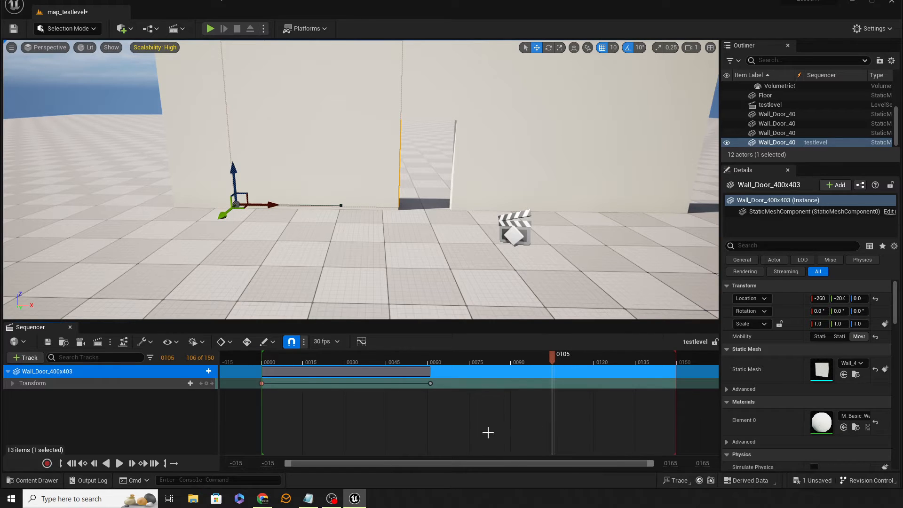
pyautogui.click(207, 383)
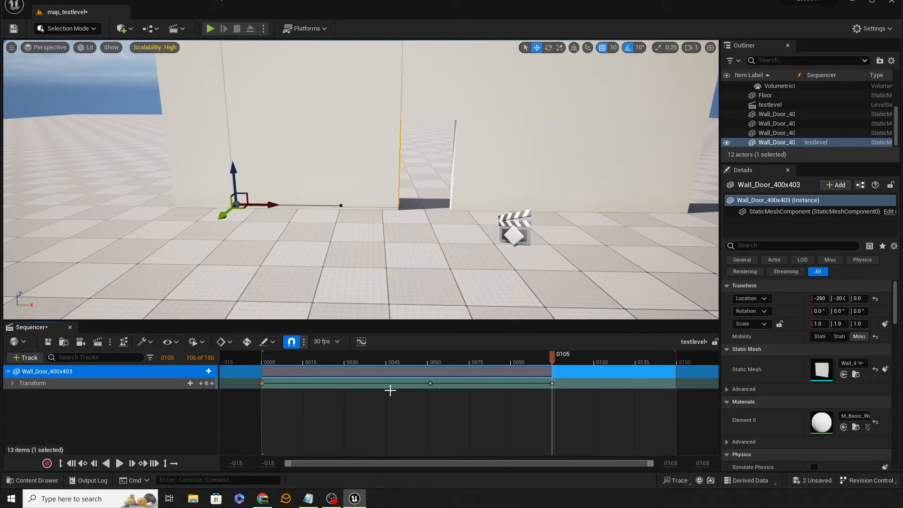
# Step: Key Wall_Door_400x403 at frame 150, moved back along X to 0 to close the doorway
pyautogui.moveTo(555, 358); pyautogui.dragTo(678, 371)
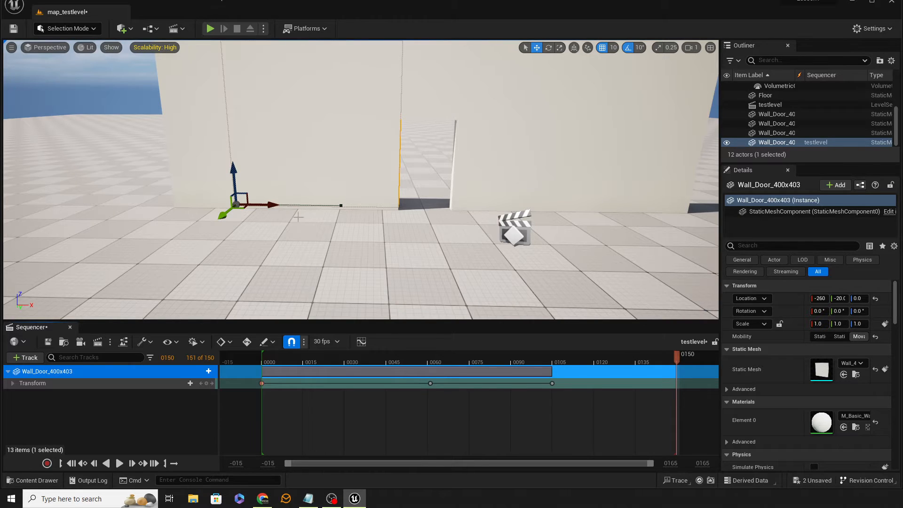
pyautogui.moveTo(271, 205); pyautogui.dragTo(377, 210)
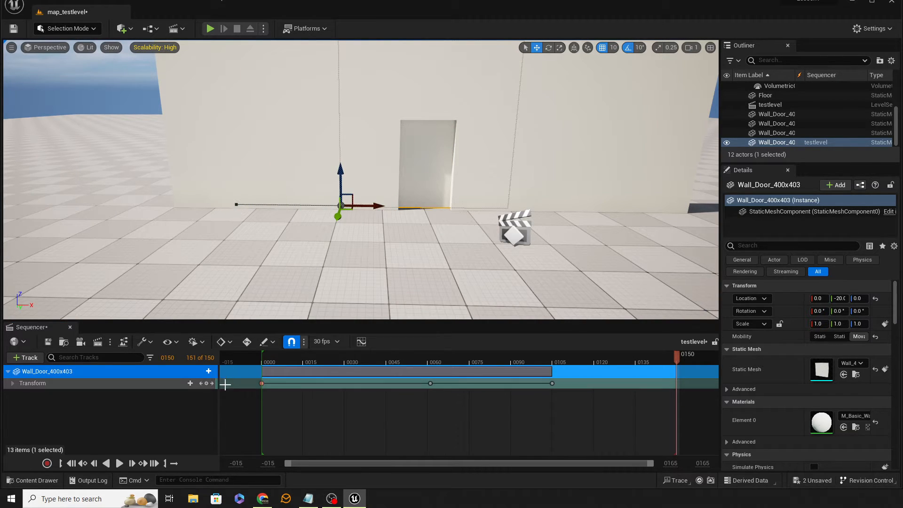
pyautogui.click(206, 384)
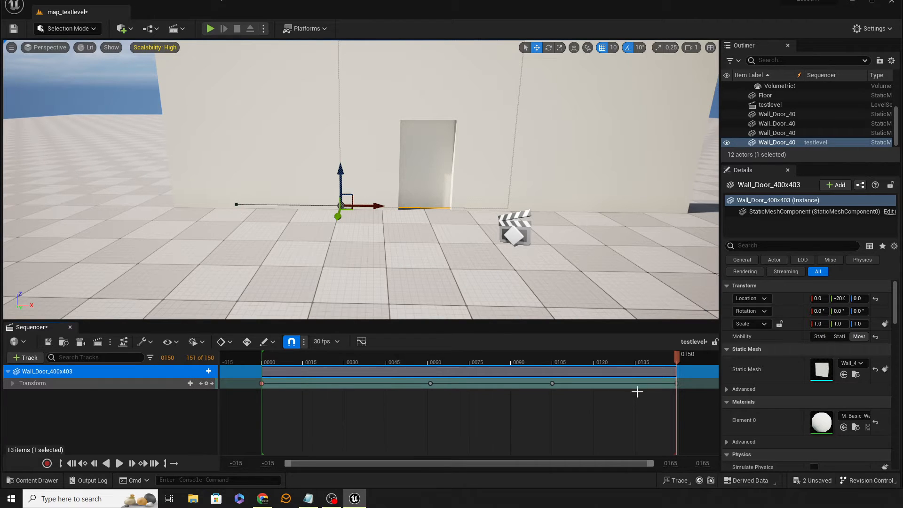
# Step: Play the door animation from frame 0 to the end, and save the sequence before closing Sequencer
pyautogui.moveTo(679, 363); pyautogui.dragTo(262, 366)
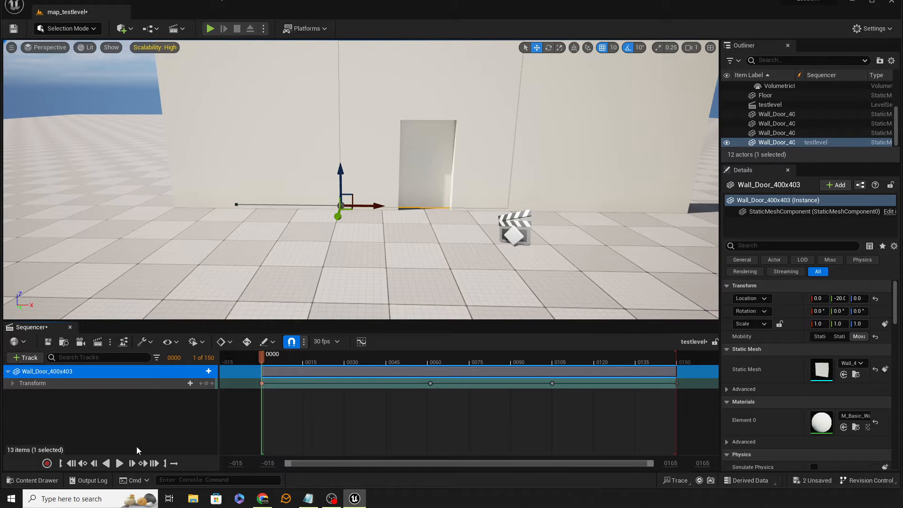
pyautogui.press('space')
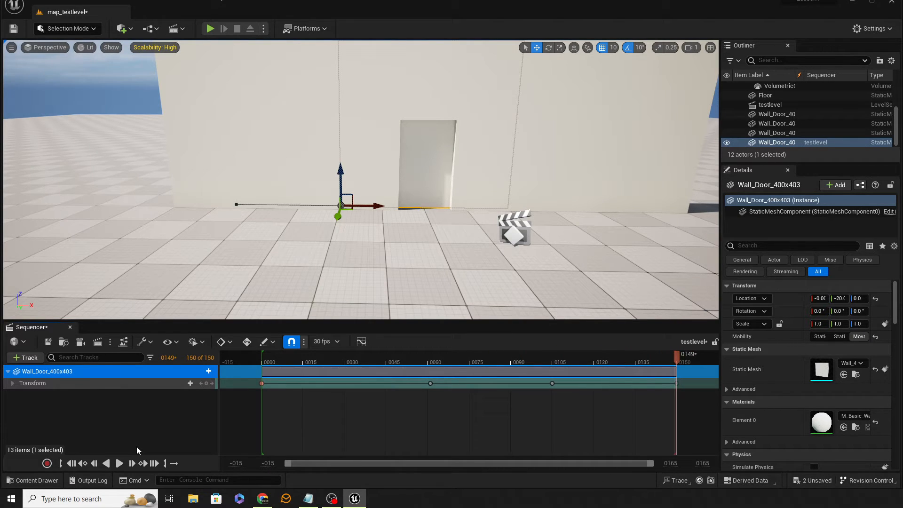
pyautogui.click(48, 342)
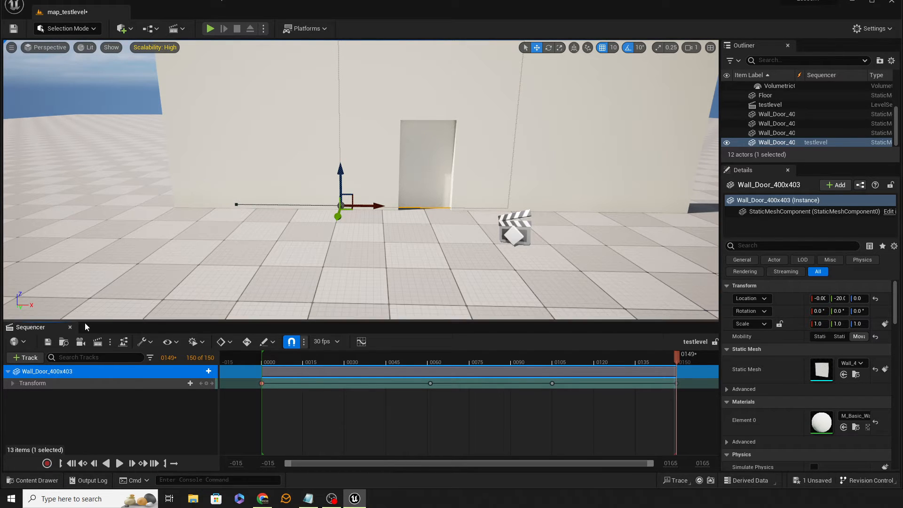
pyautogui.click(70, 326)
# Step: Play the level from a spot on the floor facing the wall, run the character to the doorway and back, and stop
pyautogui.press('s')
pyautogui.moveTo(399, 361); pyautogui.dragTo(399, 348, button='right')
pyautogui.rightClick(398, 360)
pyautogui.click(432, 353)
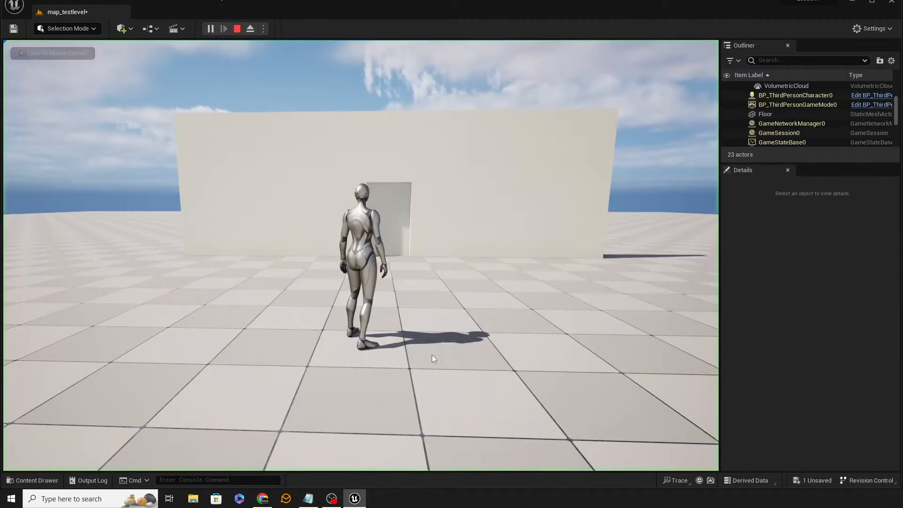
pyautogui.press('w')
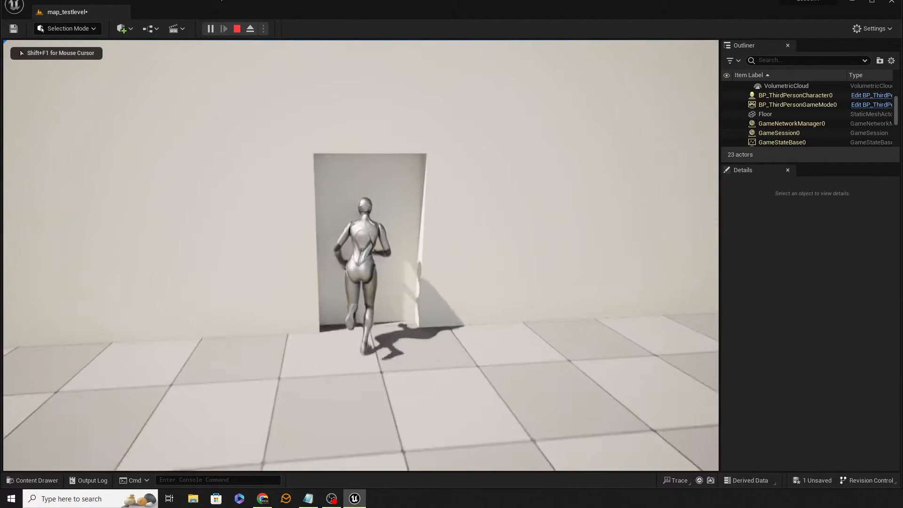
pyautogui.press('s')
pyautogui.press('a')
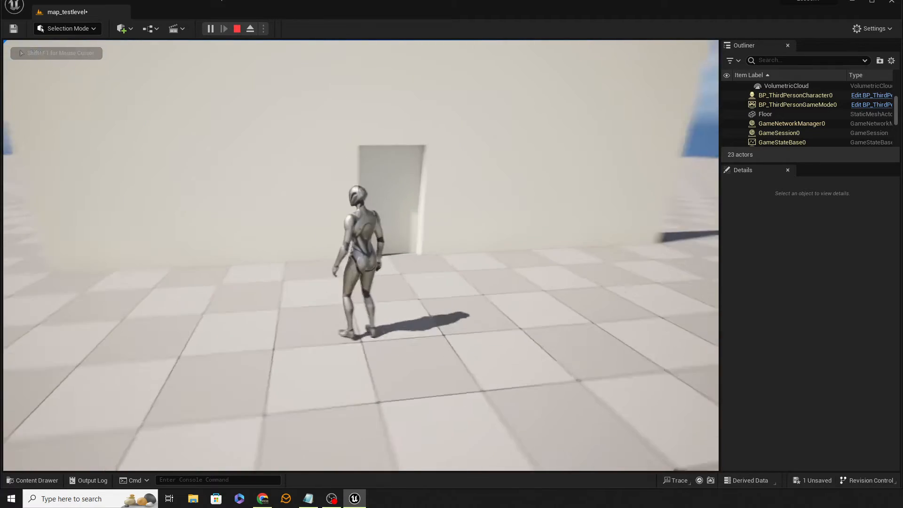
pyautogui.press('w')
pyautogui.press('s')
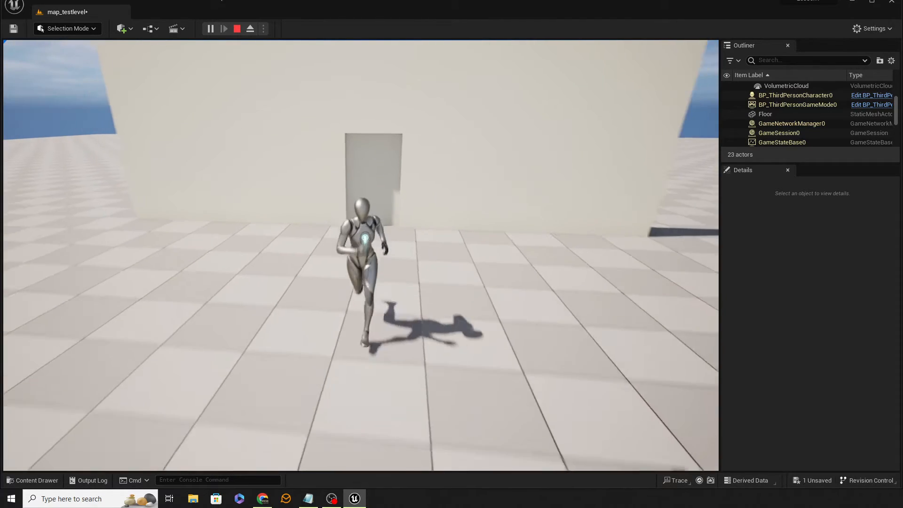
pyautogui.press('Escape')
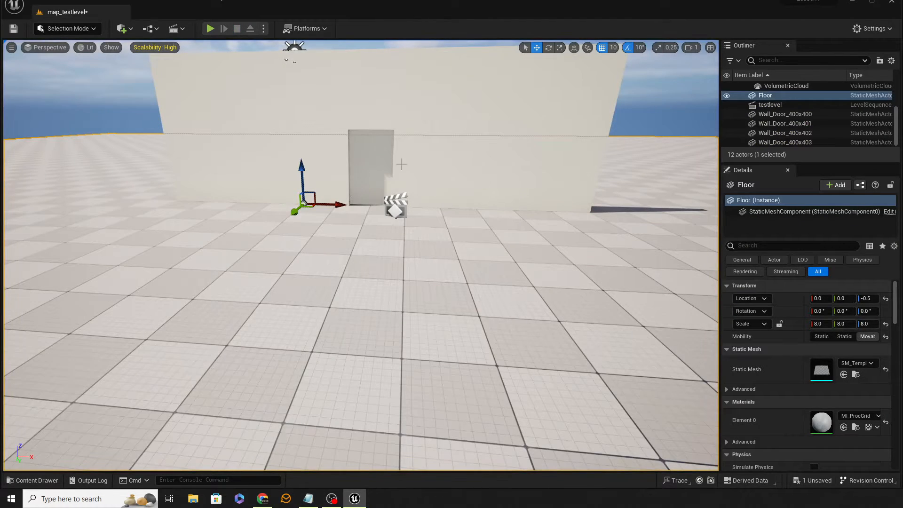
# Step: Check the testlevel sequence actor's playback settings and test the door once more by playing from the floor
pyautogui.click(395, 206)
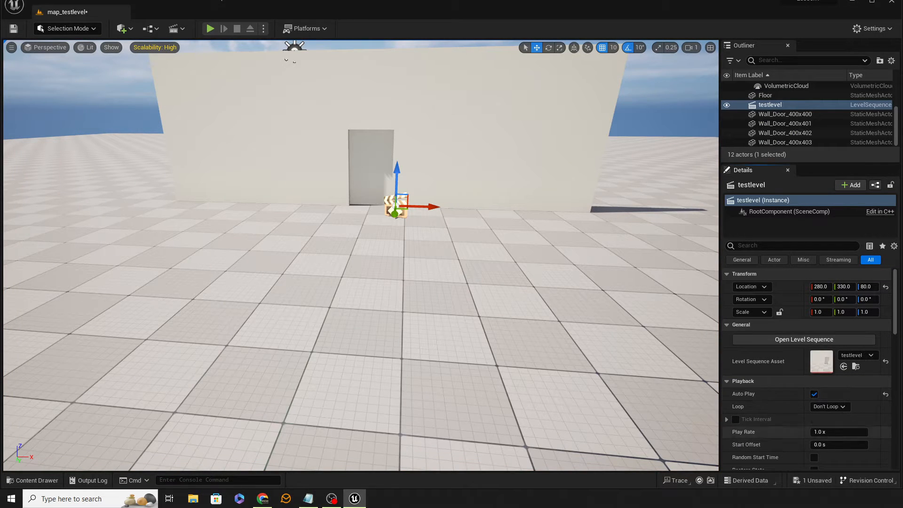
pyautogui.rightClick(347, 127)
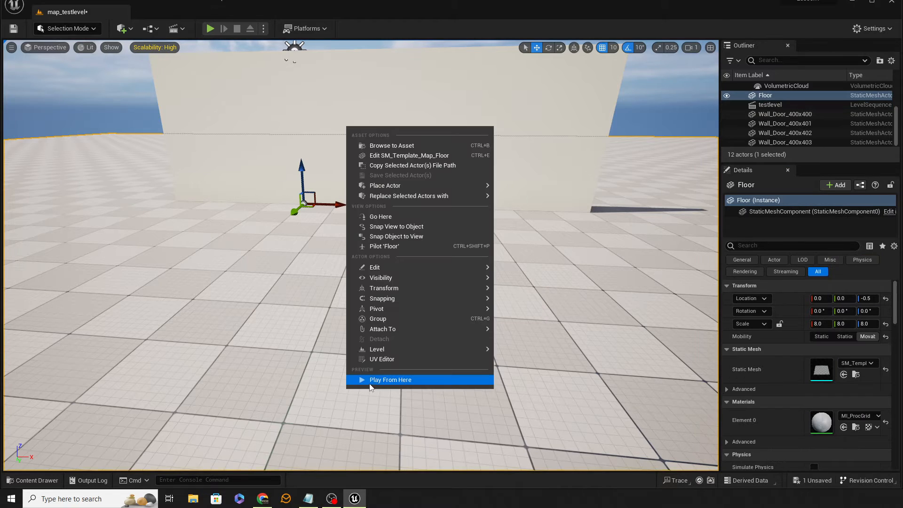
pyautogui.click(374, 379)
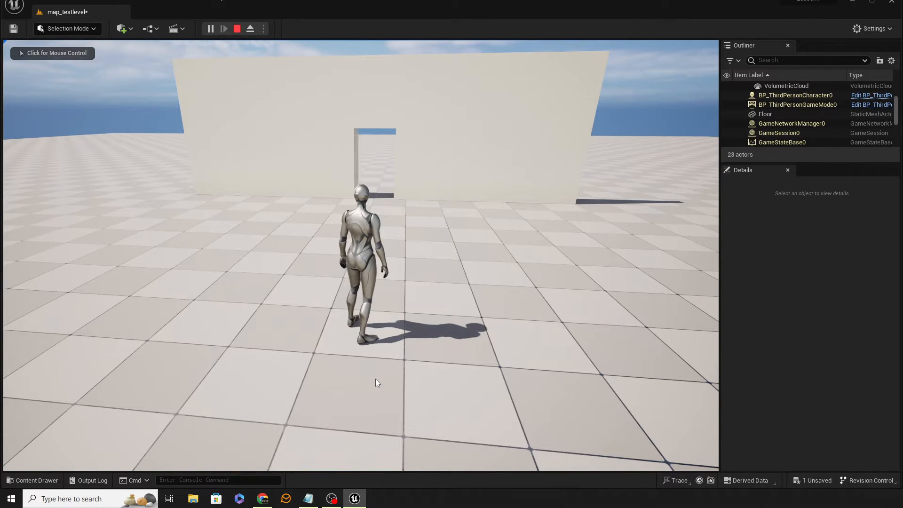
pyautogui.click(375, 379)
pyautogui.press('w')
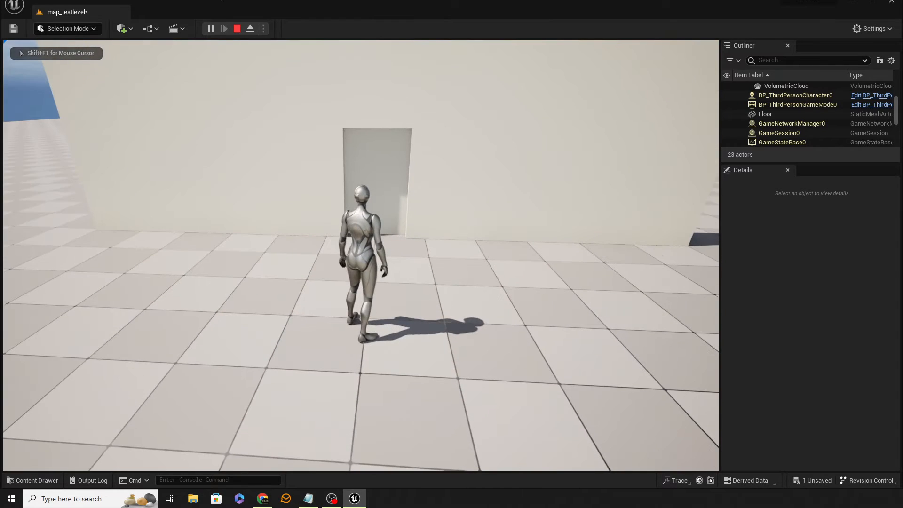
pyautogui.press('w')
pyautogui.press('s')
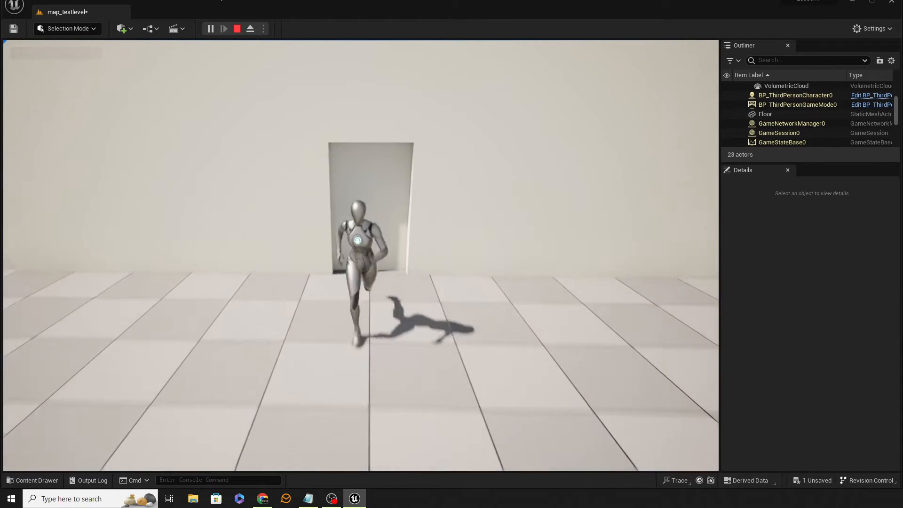
pyautogui.press('Escape')
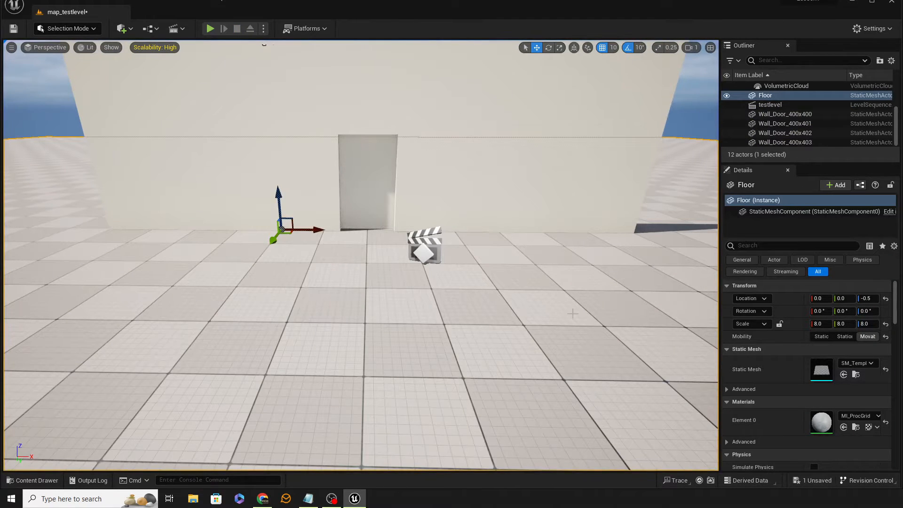
# Step: Set the testlevel sequence actor to Loop Indefinitely and look over its remaining playback options
pyautogui.click(423, 243)
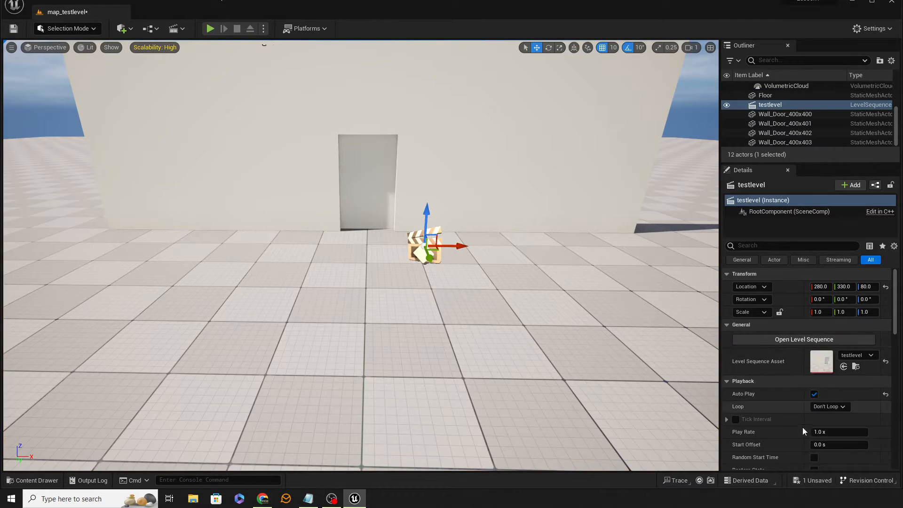
pyautogui.click(835, 407)
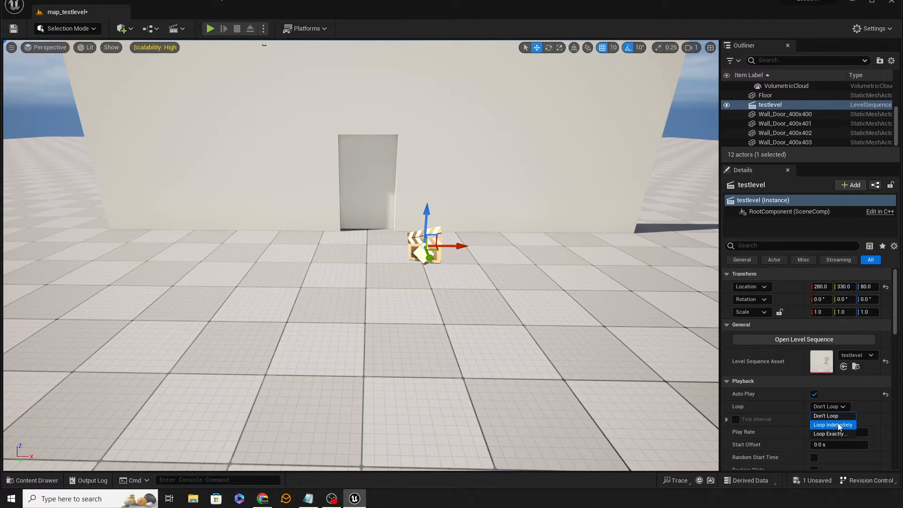
pyautogui.click(838, 424)
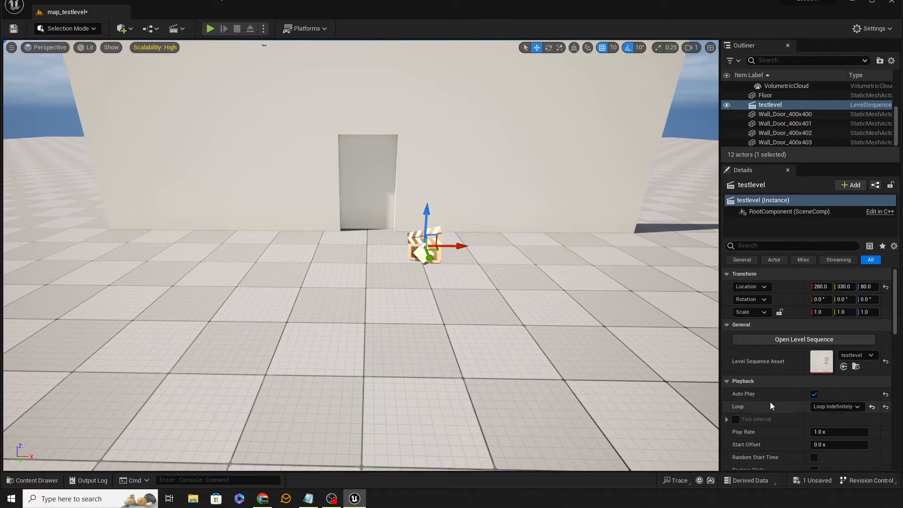
pyautogui.scroll(-2, 770, 405)
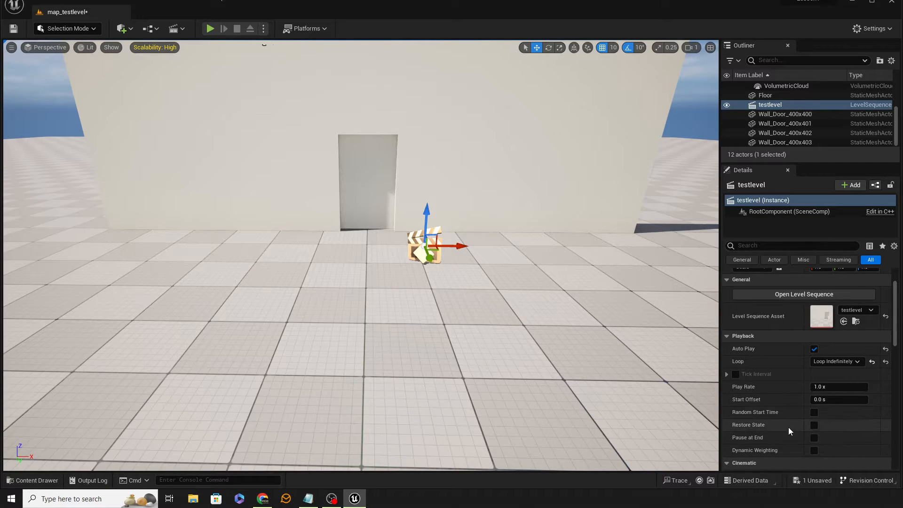
pyautogui.scroll(2, 794, 413)
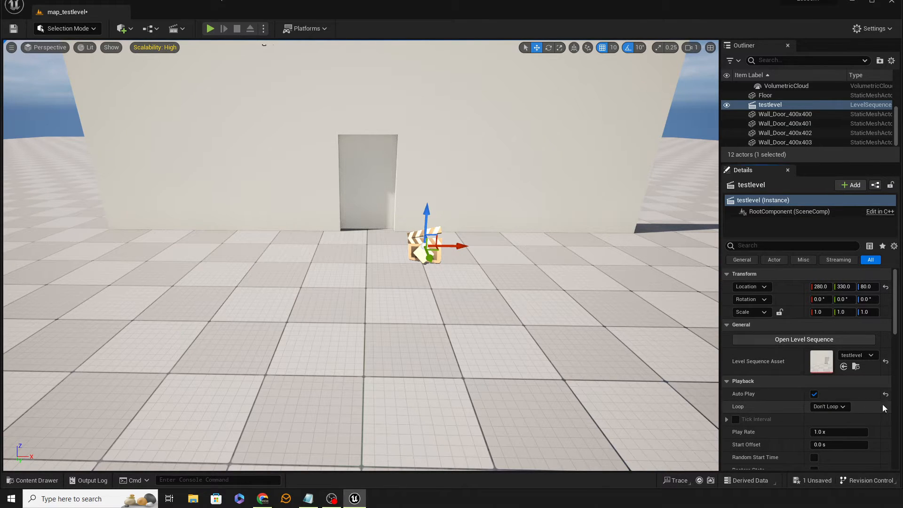
# Step: Return the testlevel sequence actor to Don't Loop with Auto Play off, and move it along X to 390
pyautogui.click(872, 408)
pyautogui.moveTo(424, 282); pyautogui.dragTo(378, 372, button='right')
pyautogui.press('s')
pyautogui.press('e')
pyautogui.press('w')
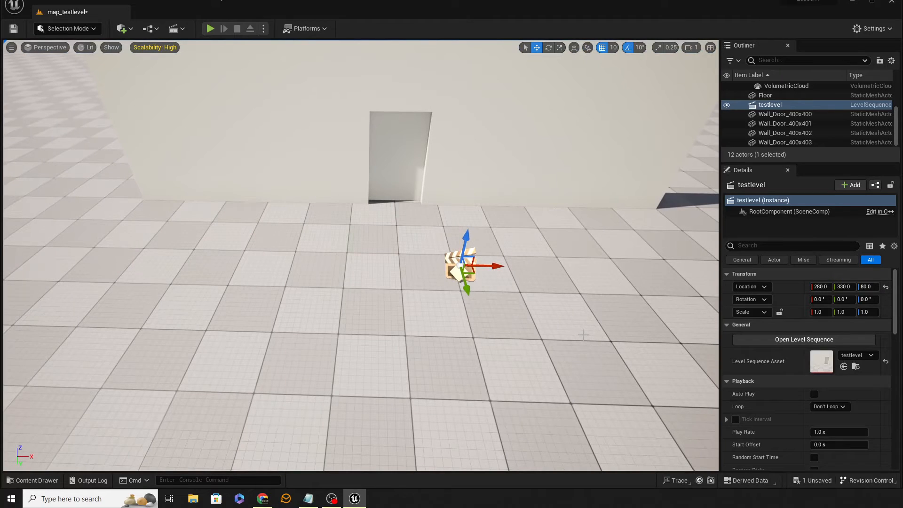
pyautogui.moveTo(491, 266); pyautogui.dragTo(567, 268)
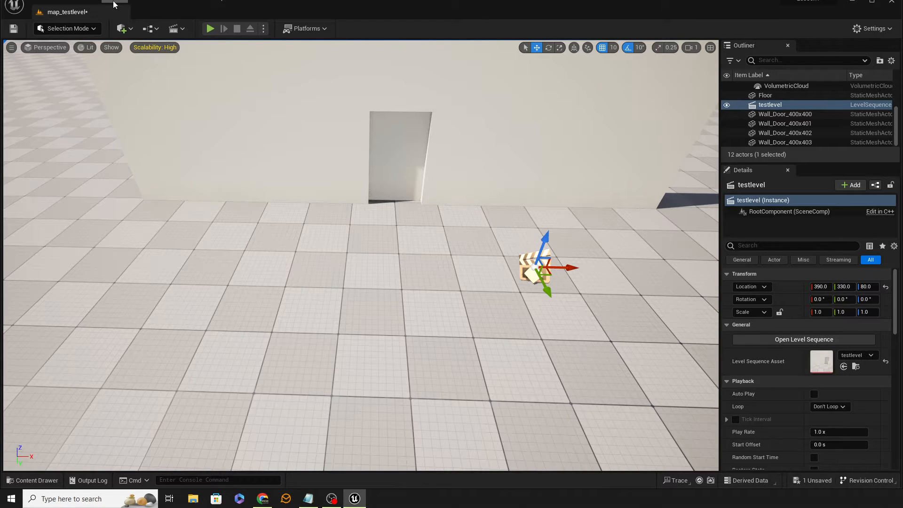
# Step: Show the Place Actors library and place a Cube in front of the doorway at 190, 350, sunk to Z -40
pyautogui.click(86, 2)
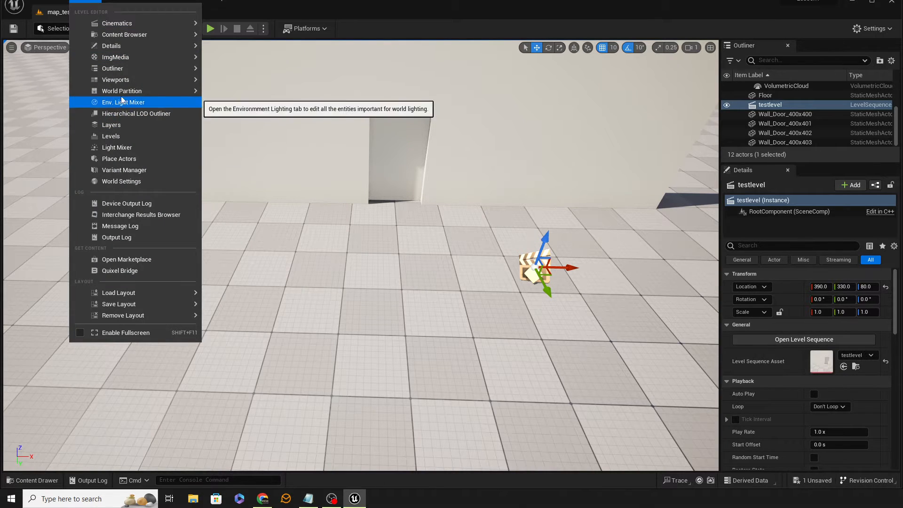
pyautogui.click(120, 159)
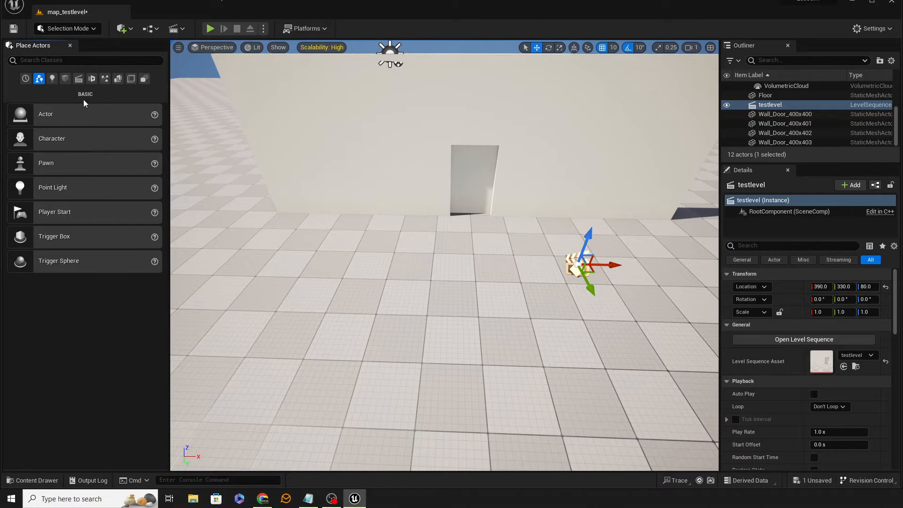
pyautogui.click(65, 79)
pyautogui.moveTo(28, 114); pyautogui.dragTo(471, 290)
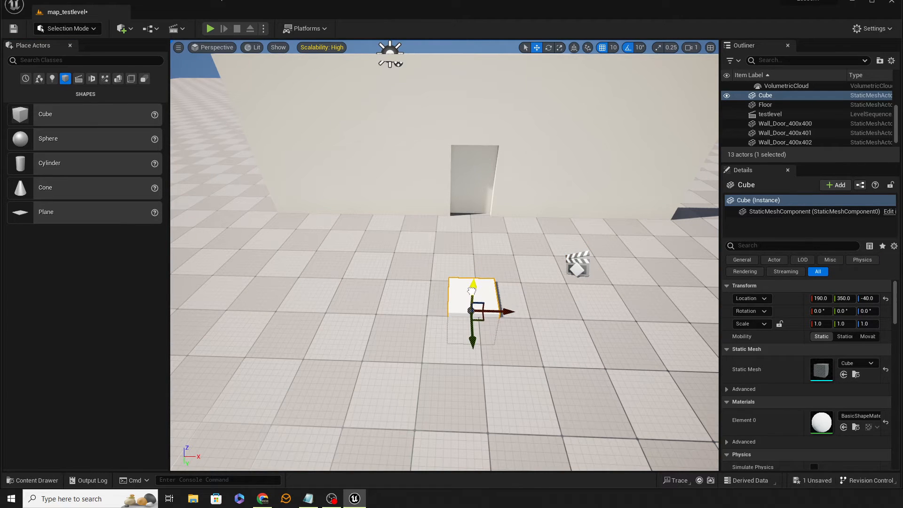
# Step: Place a Trigger Box above the cube at 190, 350, 150 and stretch its vertical extent to about 140
pyautogui.click(81, 61)
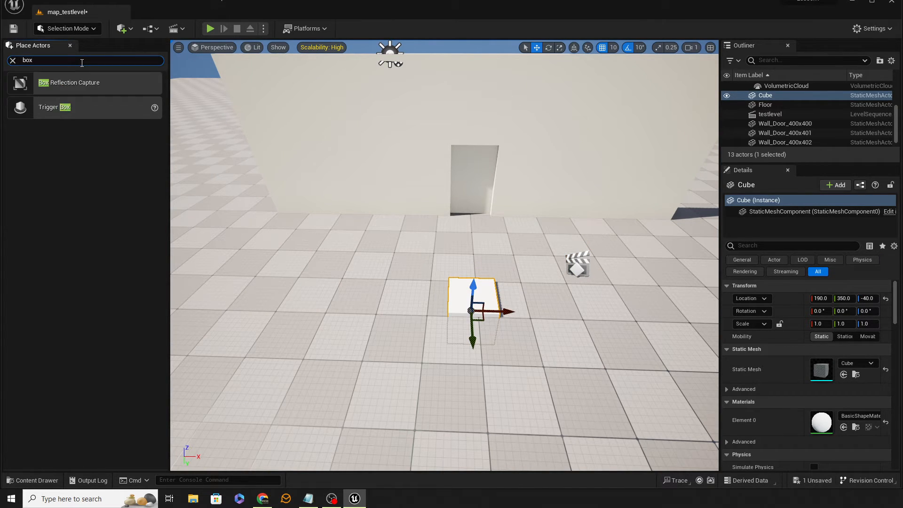
pyautogui.moveTo(38, 108); pyautogui.dragTo(482, 166)
pyautogui.press('r')
pyautogui.moveTo(428, 332); pyautogui.dragTo(430, 291, button='right')
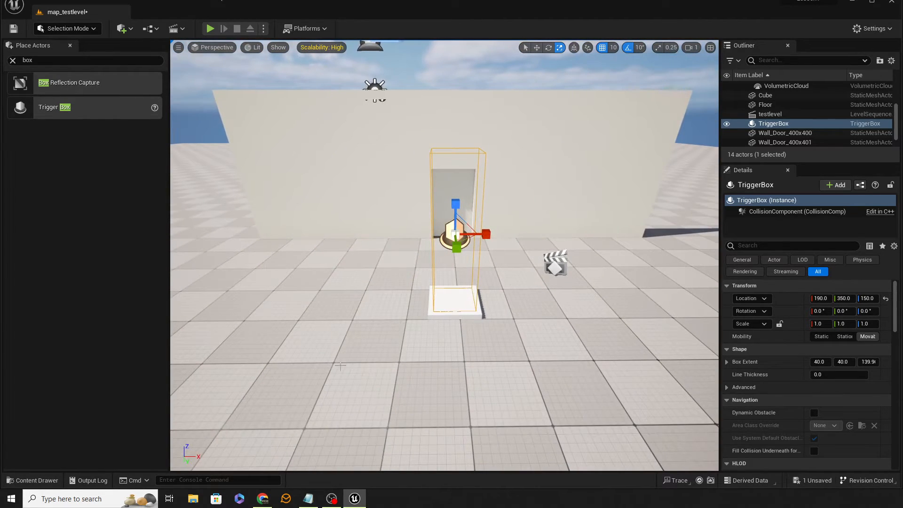
# Step: Open the Level Blueprint and delete the default Event BeginPlay and Event Tick nodes
pyautogui.click(150, 29)
pyautogui.click(182, 94)
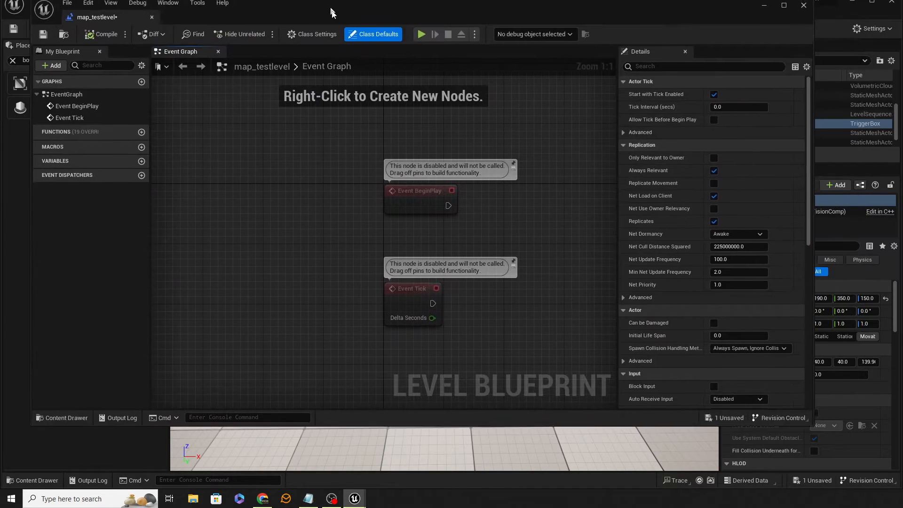
pyautogui.moveTo(331, 12); pyautogui.dragTo(402, 46)
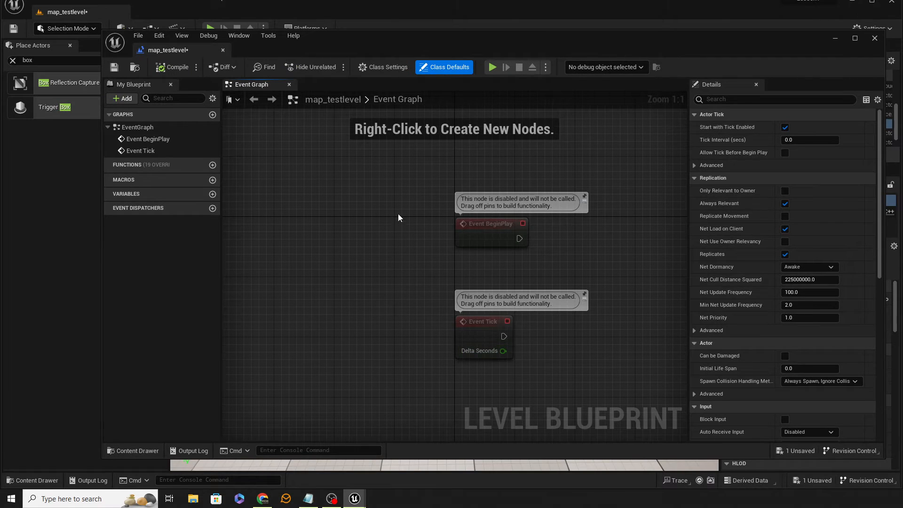
pyautogui.moveTo(399, 215); pyautogui.dragTo(578, 379)
pyautogui.press('Delete')
pyautogui.moveTo(407, 362); pyautogui.dragTo(404, 277, button='right')
pyautogui.scroll(-3, 426, 266)
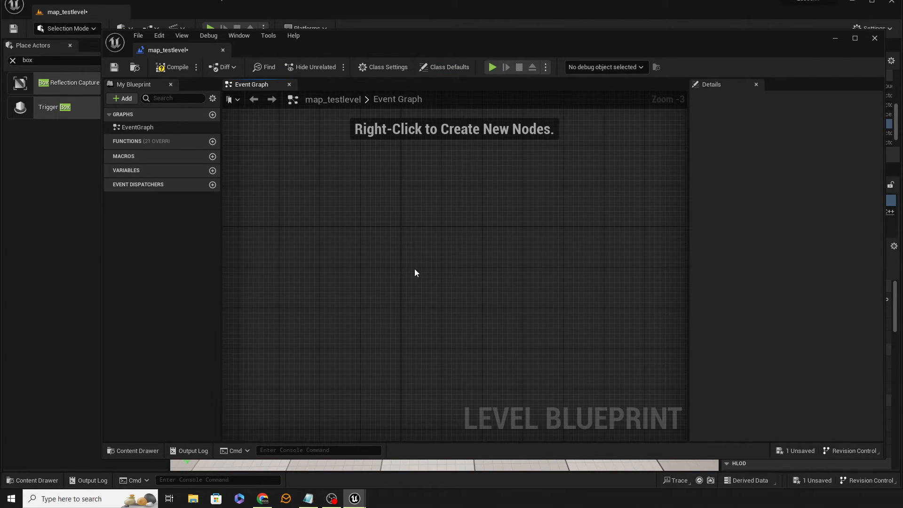
# Step: Add an On Actor Begin Overlap event for the TriggerBox and position its node in the event graph
pyautogui.rightClick(415, 271)
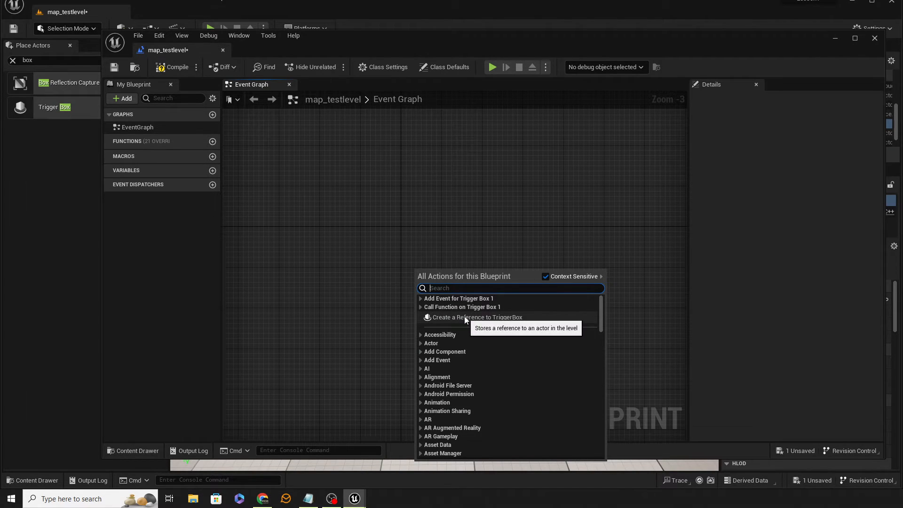
pyautogui.click(420, 298)
pyautogui.click(426, 307)
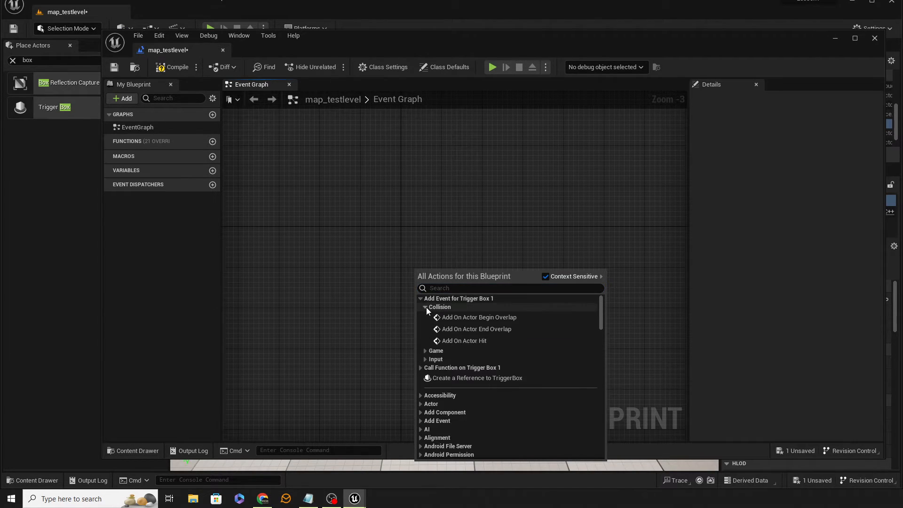
pyautogui.click(467, 318)
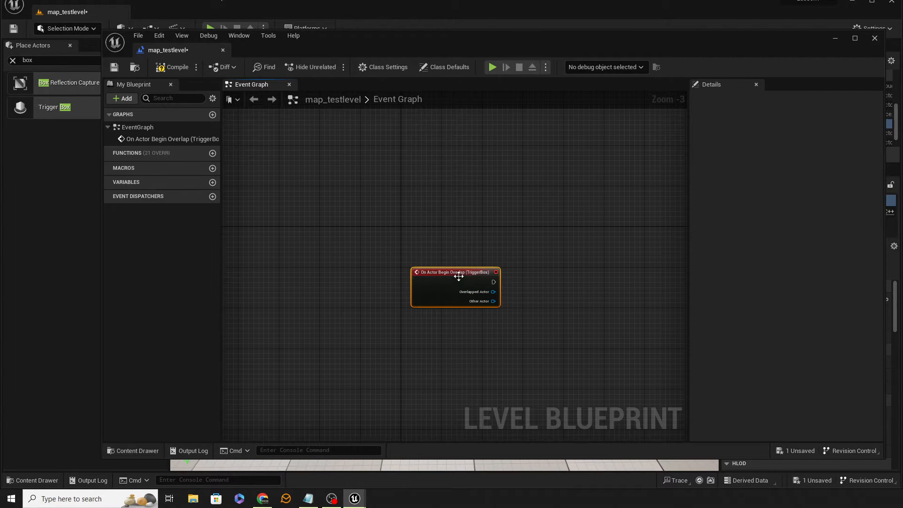
pyautogui.moveTo(460, 272); pyautogui.dragTo(449, 233)
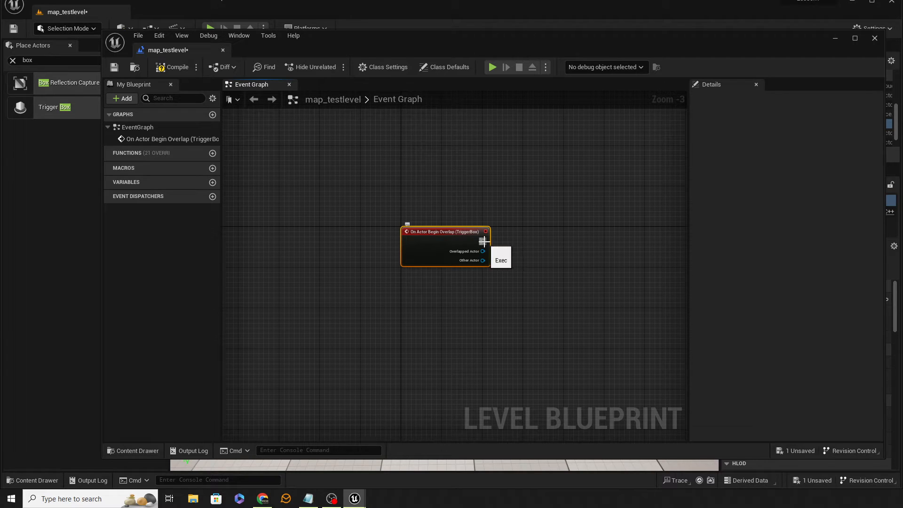
# Step: Select the testlevel sequence actor in the level and create a reference to it above the overlap event
pyautogui.moveTo(389, 55); pyautogui.dragTo(365, 326)
pyautogui.click(557, 260)
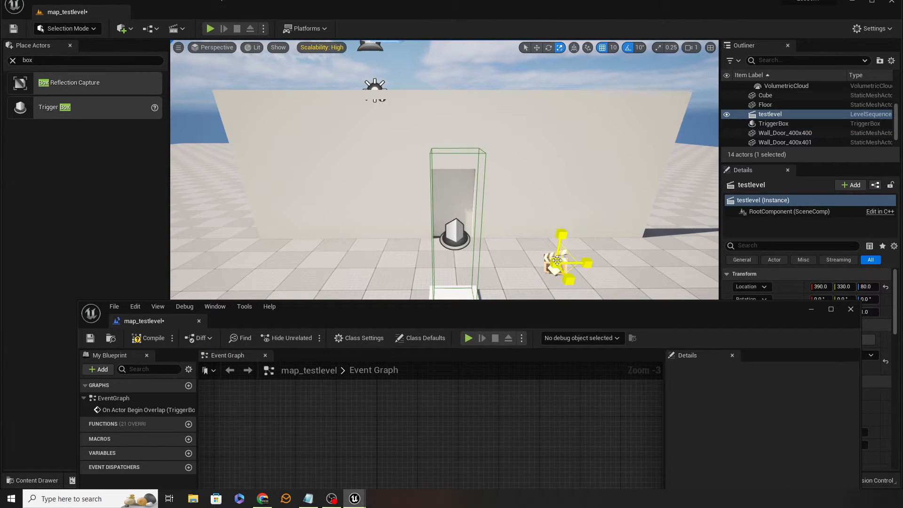
pyautogui.moveTo(478, 317); pyautogui.dragTo(454, 33)
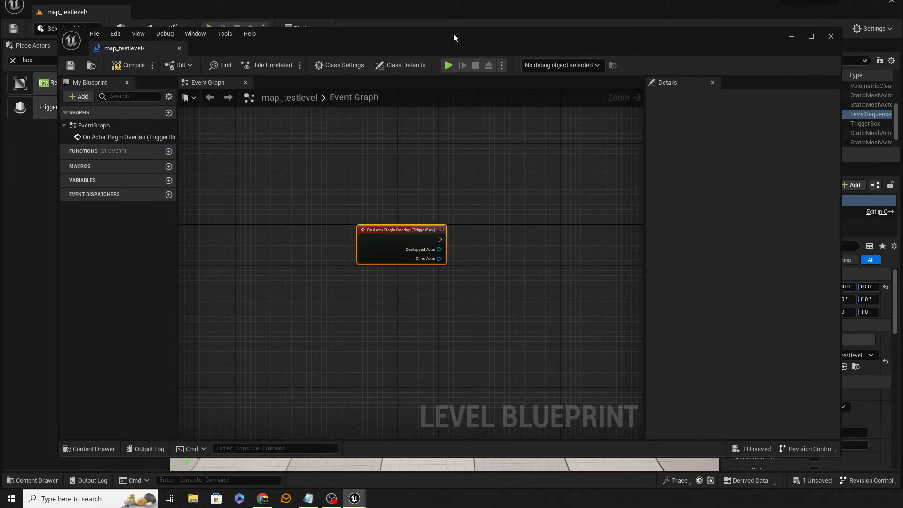
pyautogui.rightClick(414, 173)
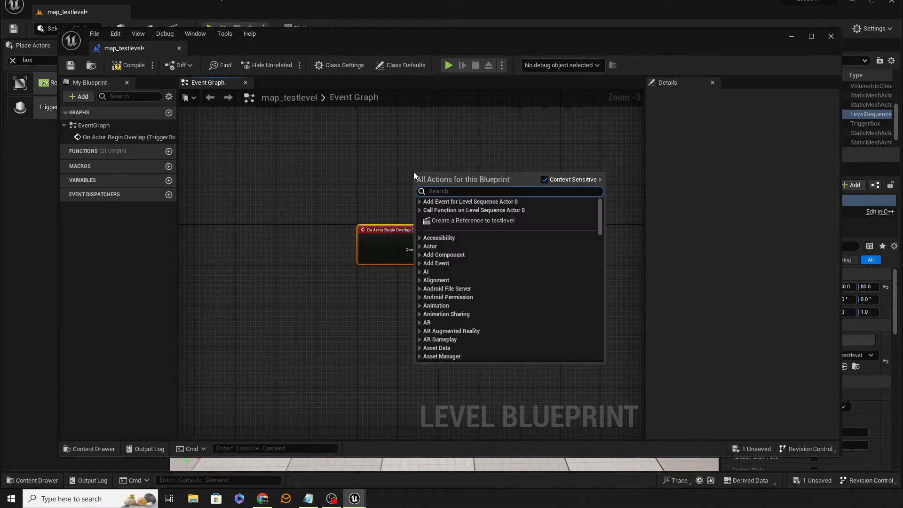
pyautogui.click(475, 220)
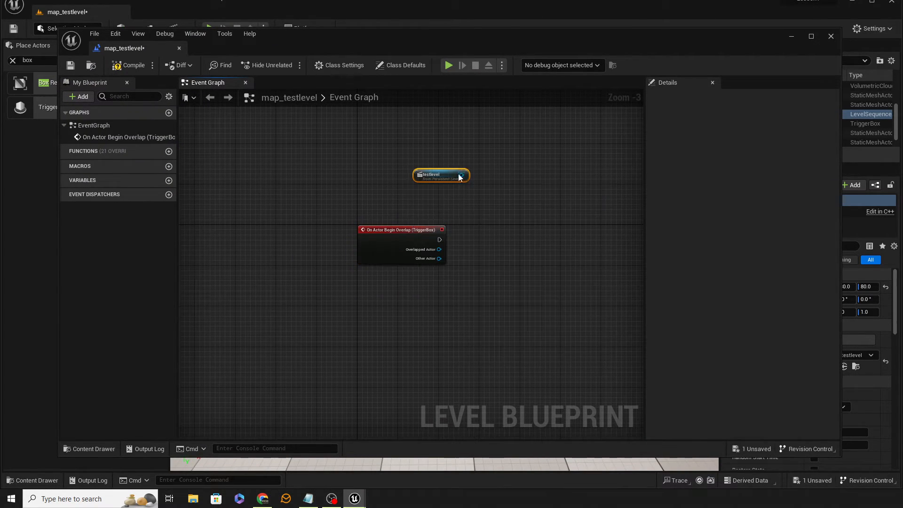
# Step: Add a Play (SequencePlayer) node from the testlevel reference and place it beside the overlap event
pyautogui.moveTo(462, 177); pyautogui.dragTo(549, 256)
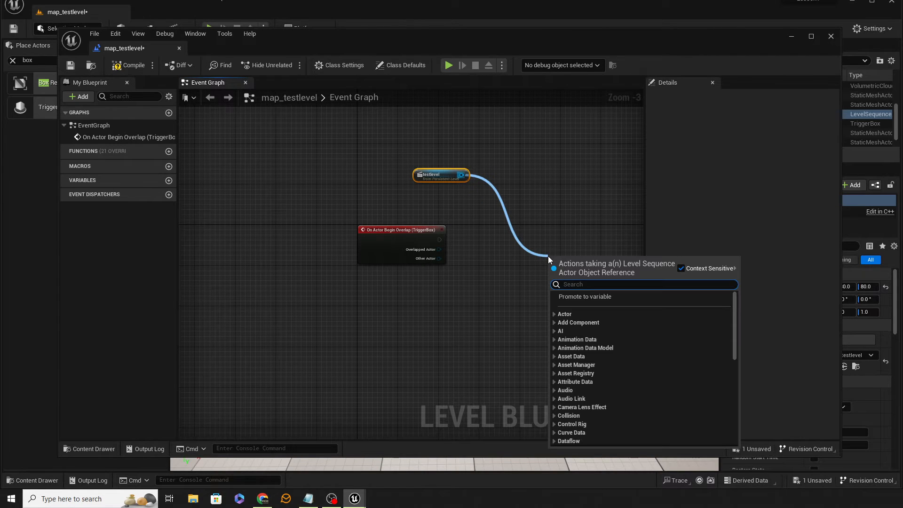
pyautogui.write('play')
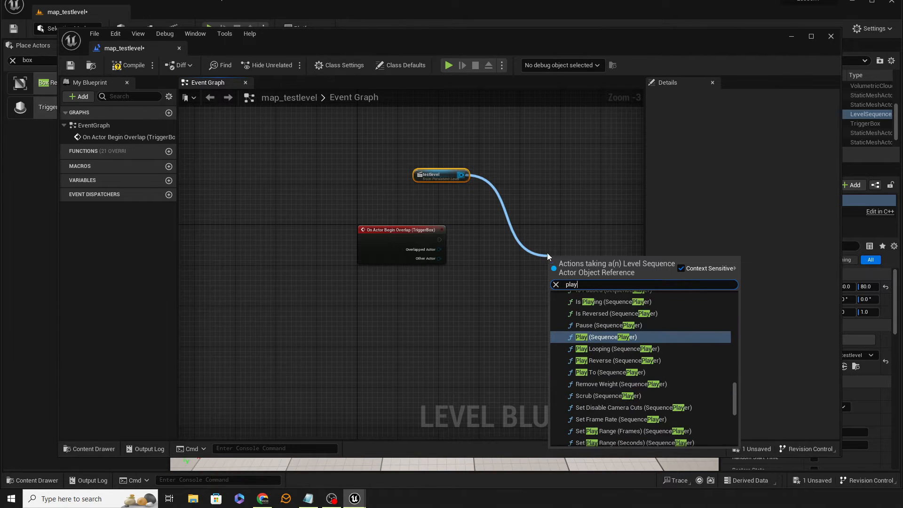
pyautogui.click(603, 339)
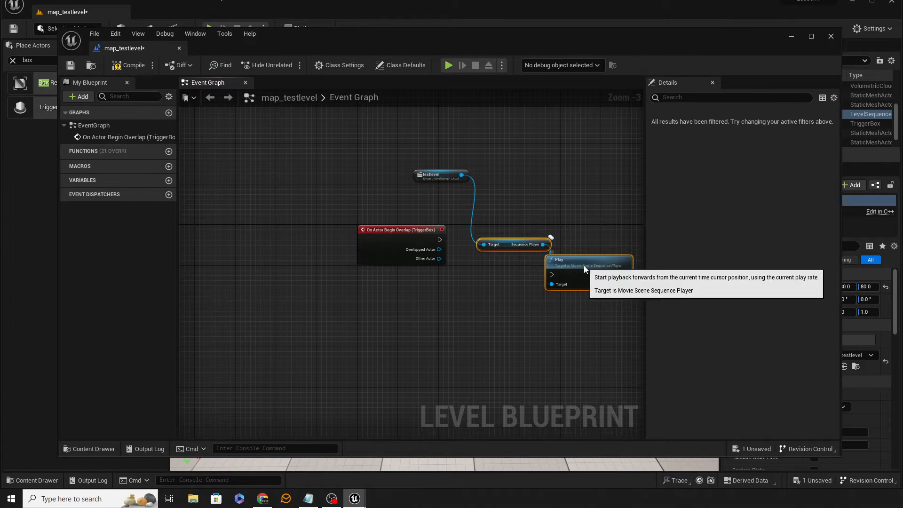
pyautogui.moveTo(583, 265); pyautogui.dragTo(588, 231)
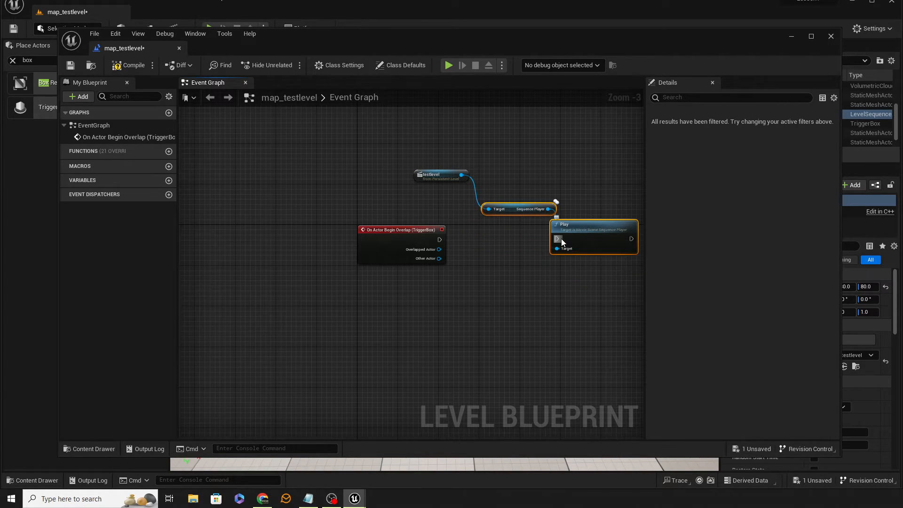
# Step: Connect the overlap event's execution output to the Play node, and save the Level Blueprint before closing it
pyautogui.moveTo(439, 240); pyautogui.dragTo(556, 239)
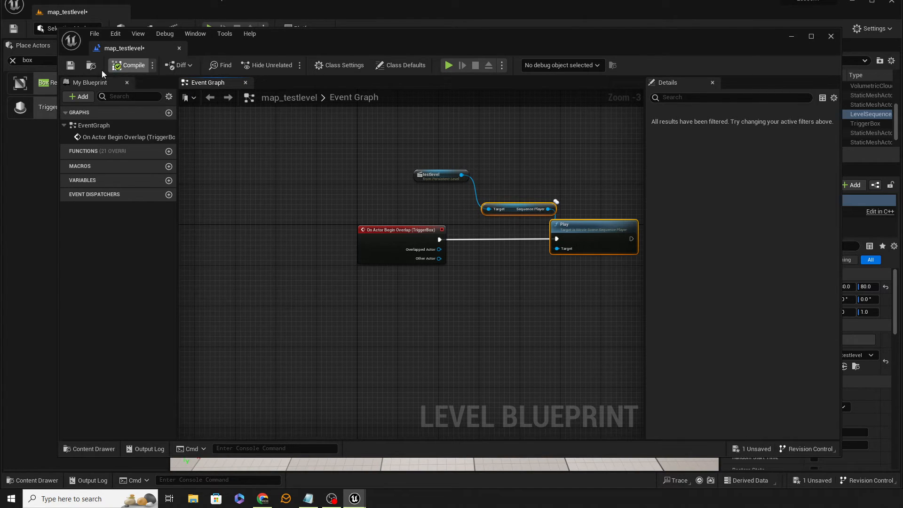
pyautogui.click(71, 65)
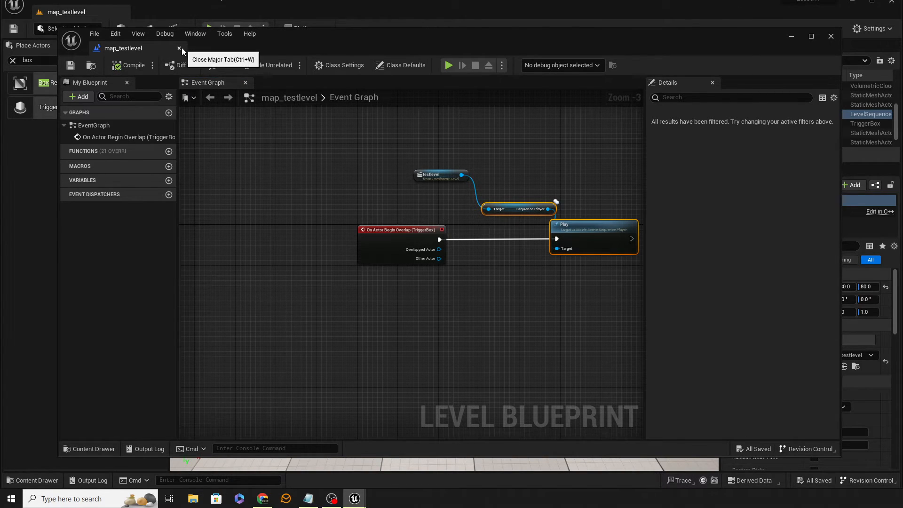
pyautogui.click(180, 49)
# Step: Play the level from the floor in front of the wall and run the character over the trigger box and through the door
pyautogui.scroll(-5, 448, 389)
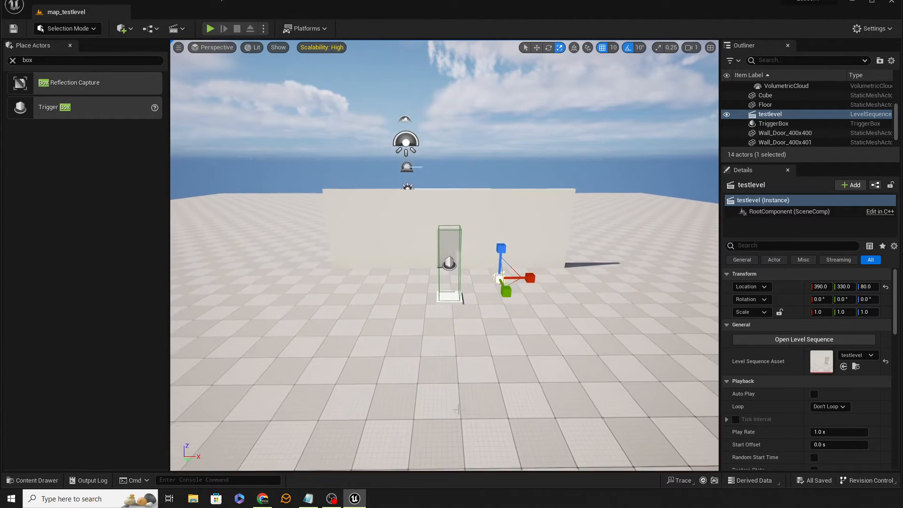
pyautogui.moveTo(449, 389); pyautogui.dragTo(448, 412, button='middle')
pyautogui.rightClick(449, 390)
pyautogui.click(470, 380)
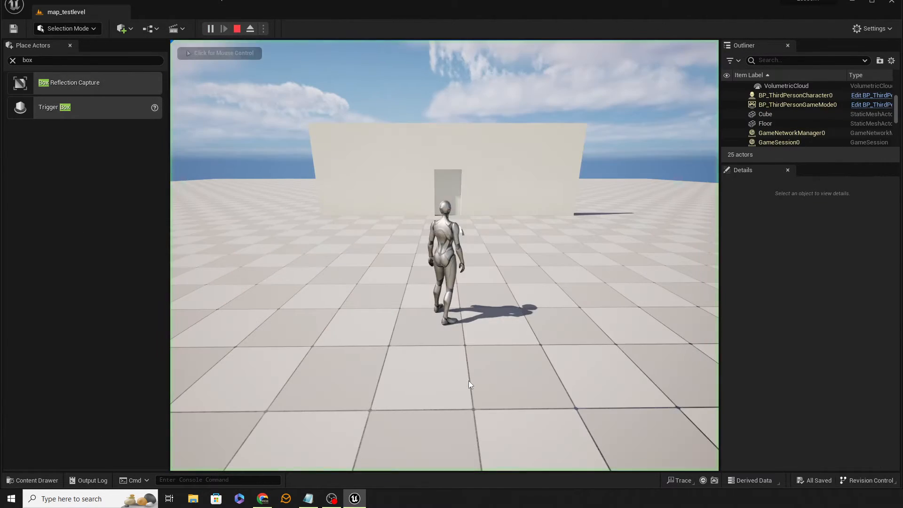
pyautogui.press('w')
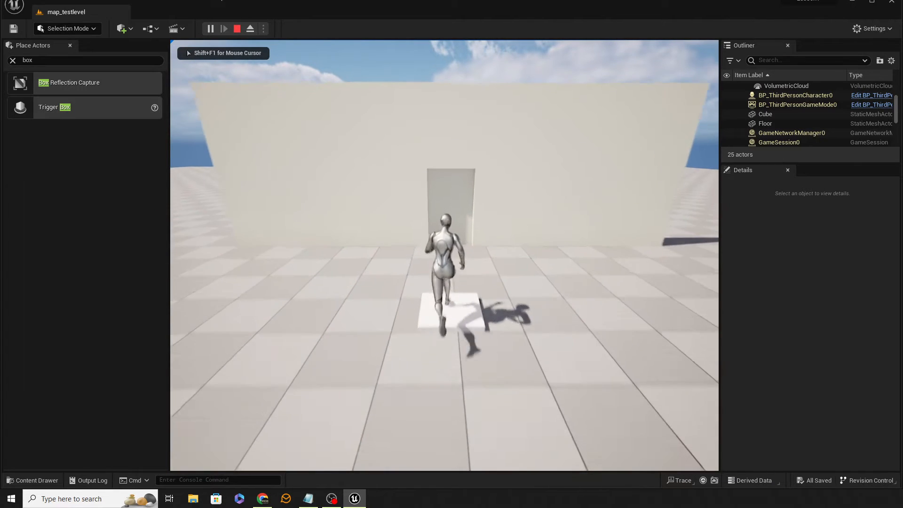
pyautogui.press('s')
pyautogui.press('w')
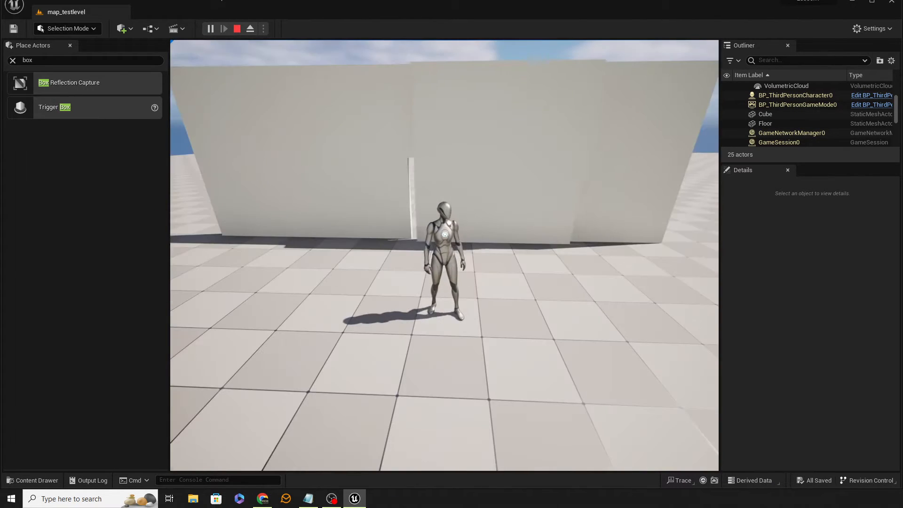
# Step: Run the character around the wall and back over the trigger box to retest the door, and end the play session
pyautogui.press('d')
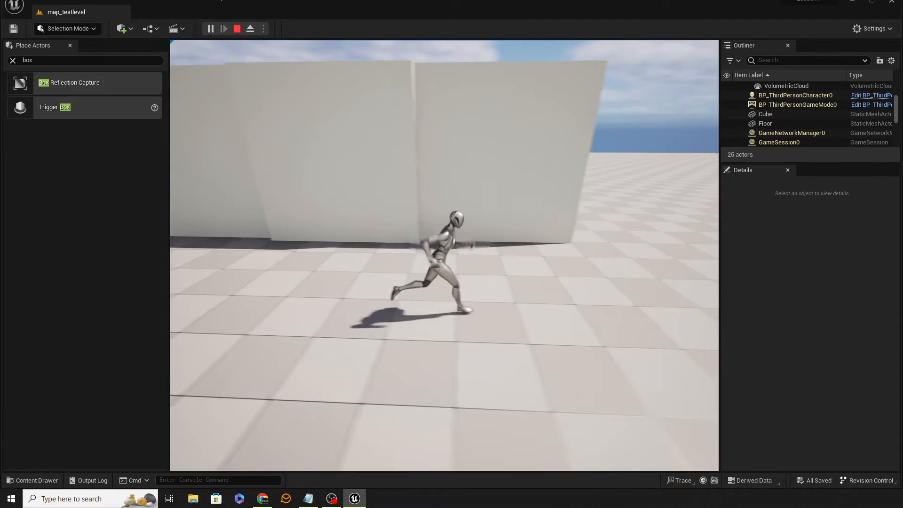
pyautogui.press('w')
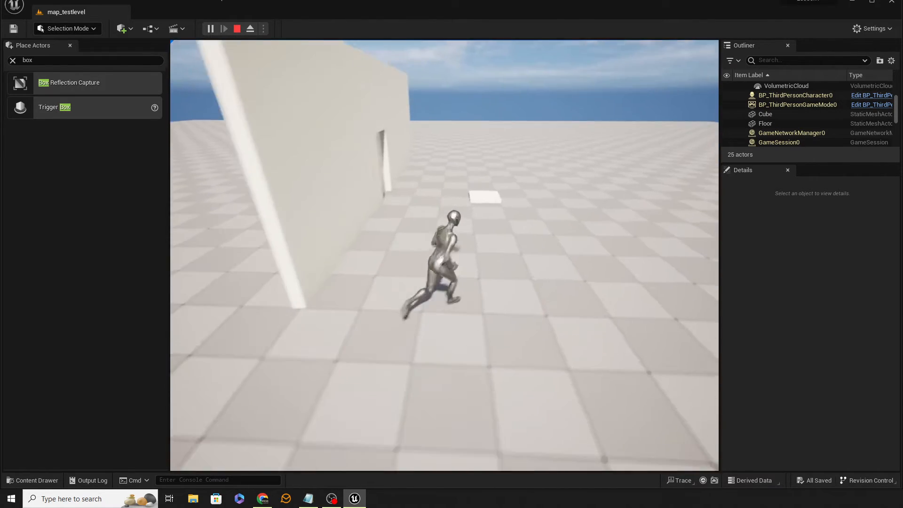
pyautogui.press('w')
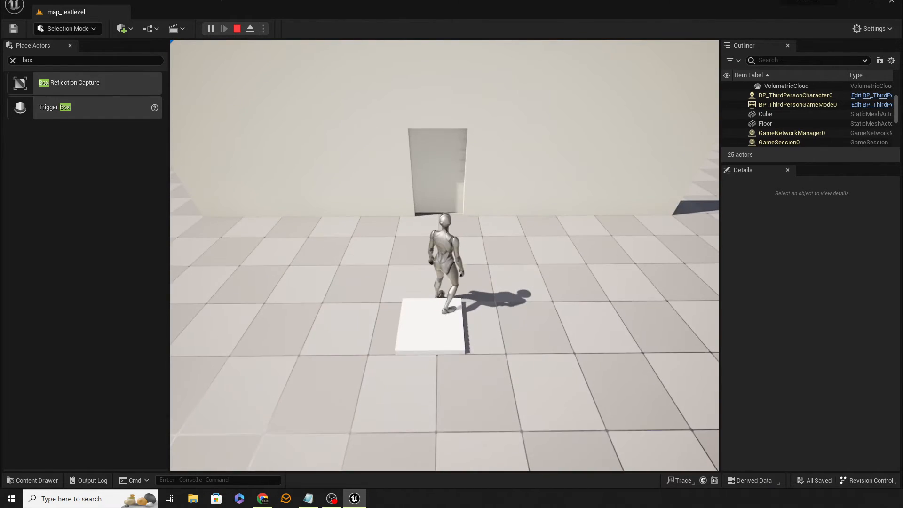
pyautogui.press('w')
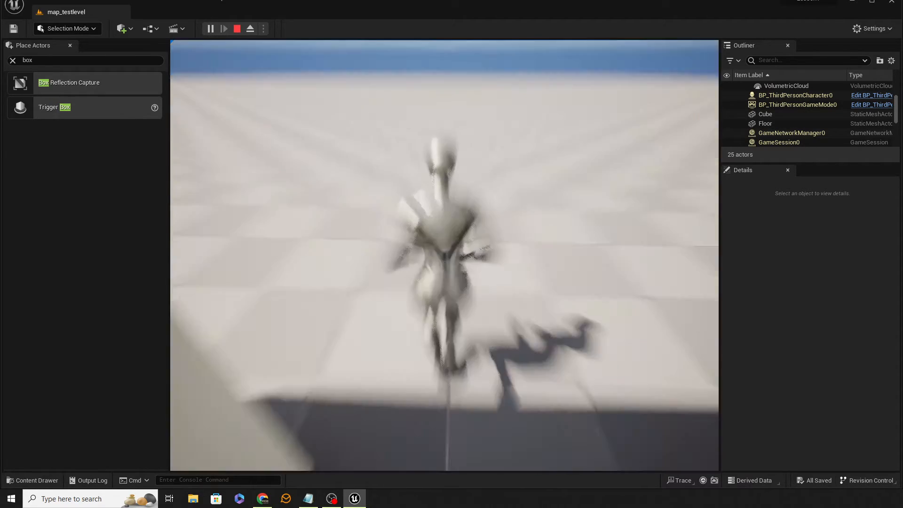
pyautogui.press('w')
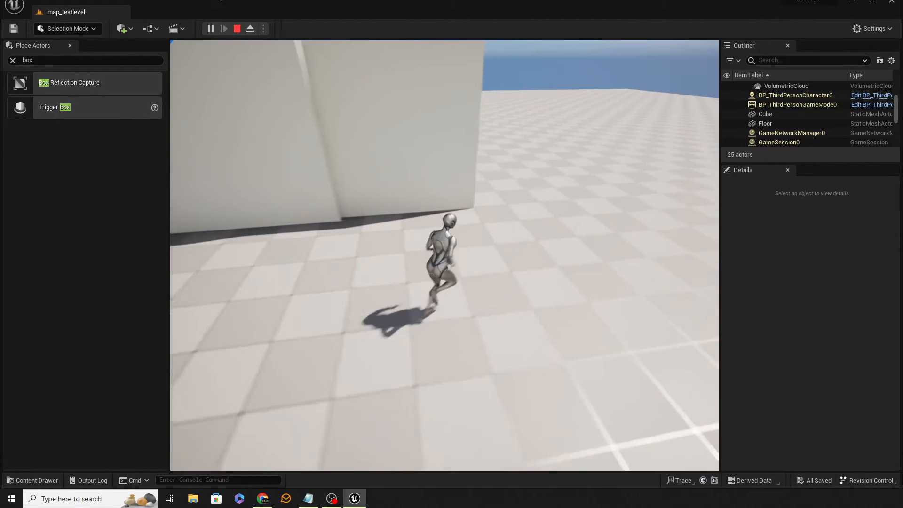
pyautogui.press('w')
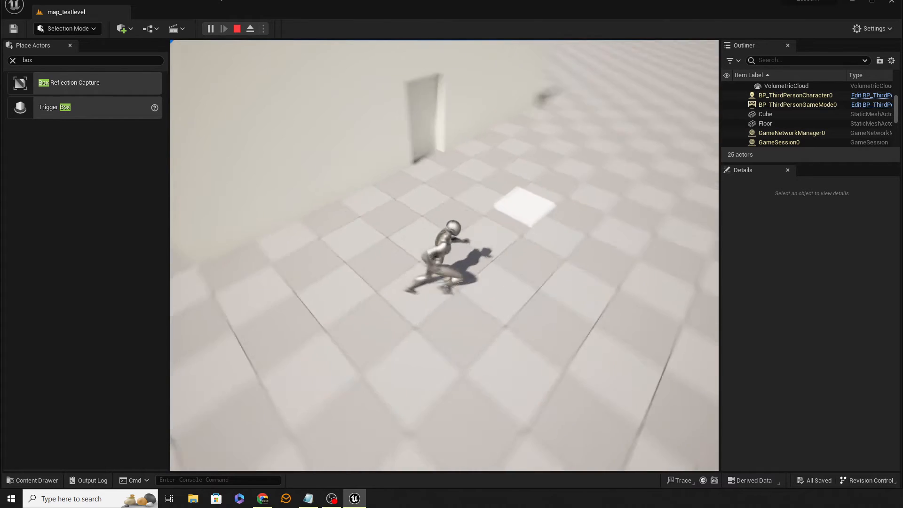
pyautogui.press('s')
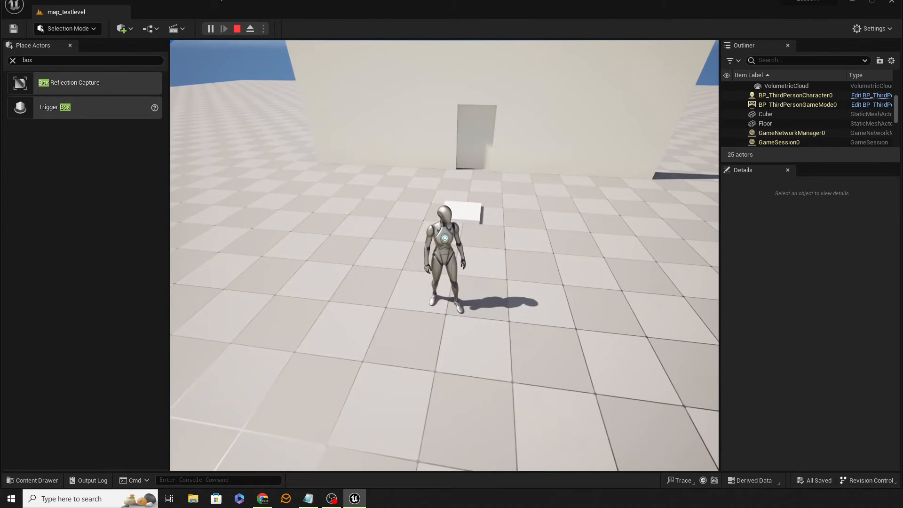
pyautogui.press('w')
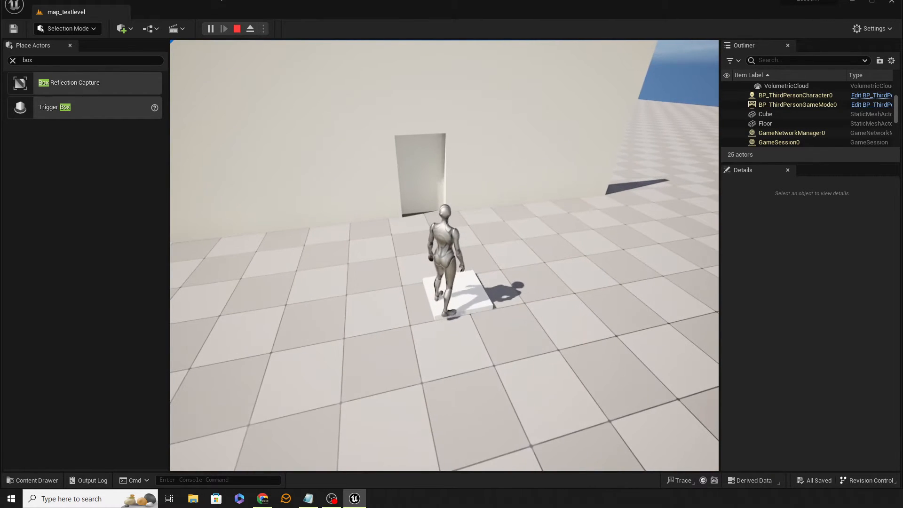
pyautogui.press('w')
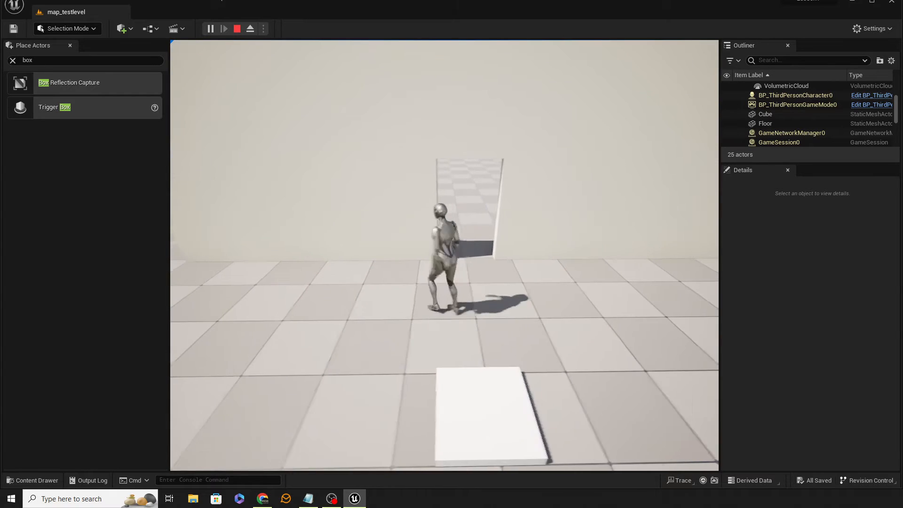
pyautogui.press('s')
pyautogui.press('s')
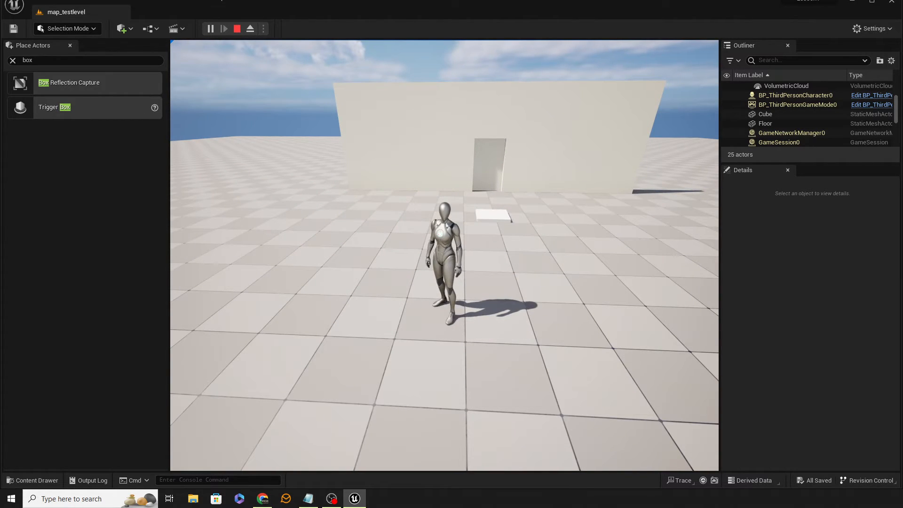
pyautogui.press('Escape')
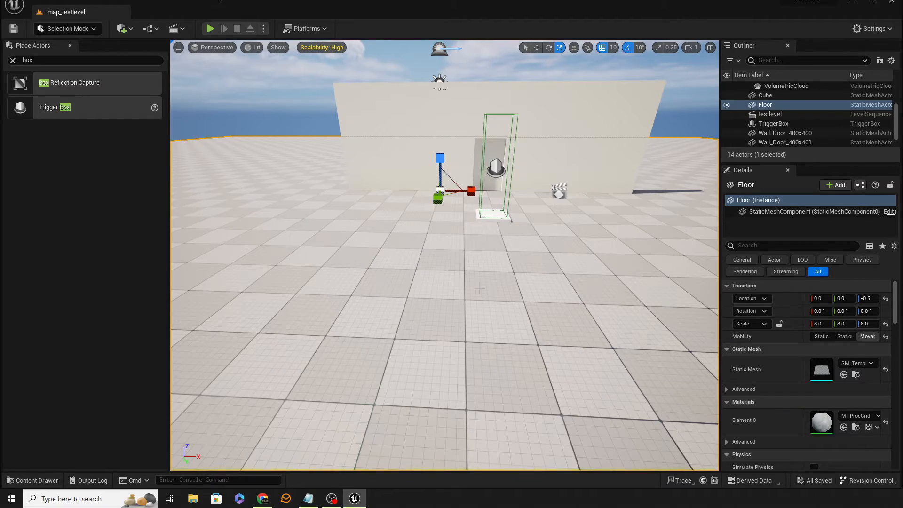
# Step: Duplicate the three wall sections and move the copies along Y to 1080 to form the opposite wall
pyautogui.press('s')
pyautogui.moveTo(445, 254); pyautogui.dragTo(418, 263, button='right')
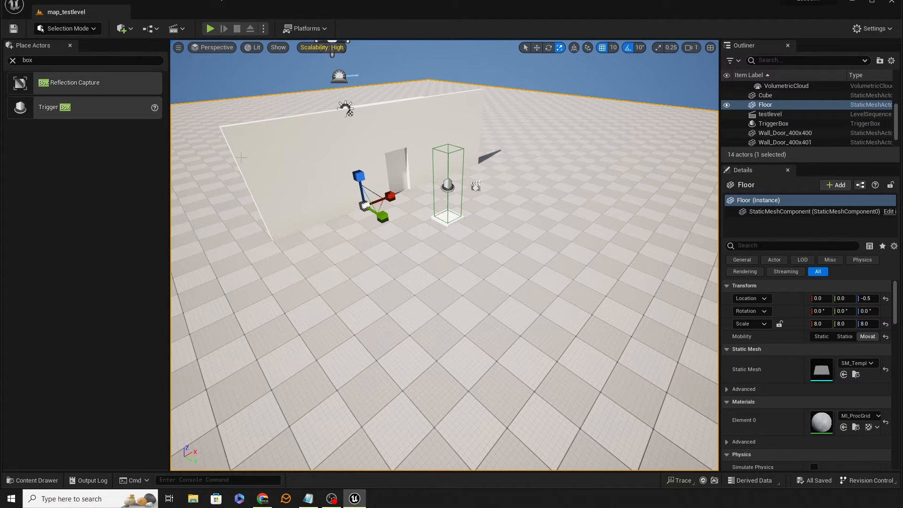
pyautogui.click(379, 146)
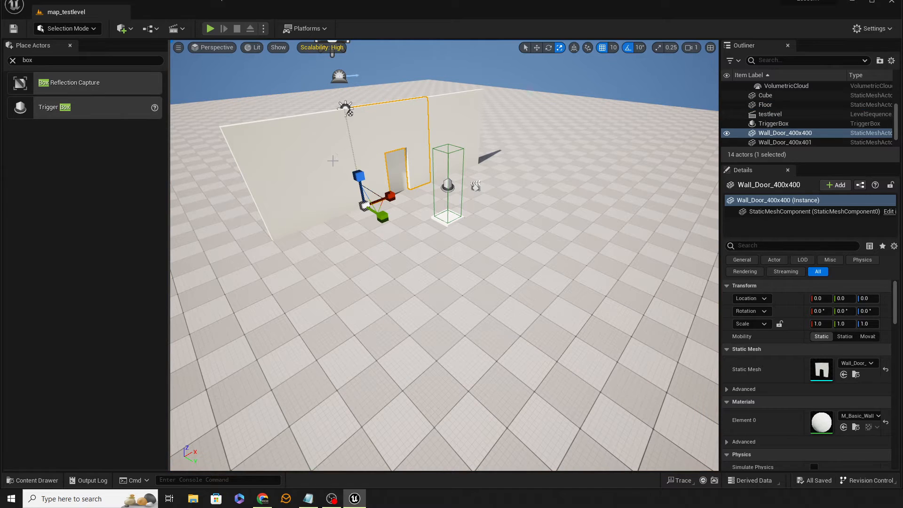
pyautogui.keyDown('ctrl'); pyautogui.click(330, 162); pyautogui.keyUp('ctrl')
pyautogui.keyDown('ctrl'); pyautogui.click(440, 112); pyautogui.keyUp('ctrl')
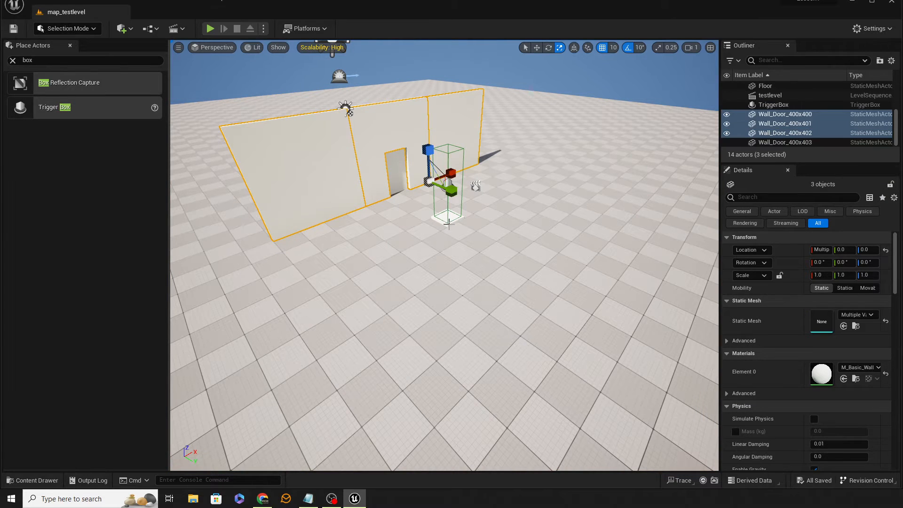
pyautogui.press('w')
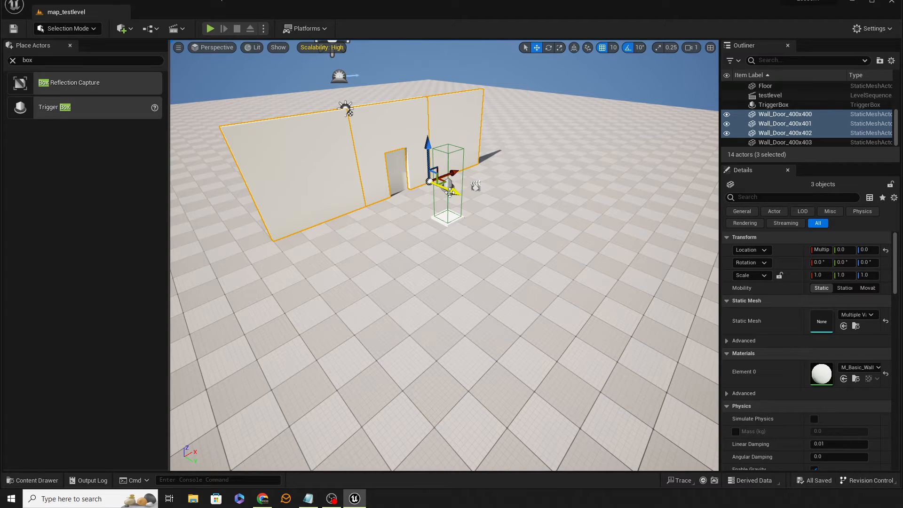
pyautogui.keyDown('alt'); pyautogui.moveTo(449, 191); pyautogui.dragTo(681, 288); pyautogui.keyUp('alt')
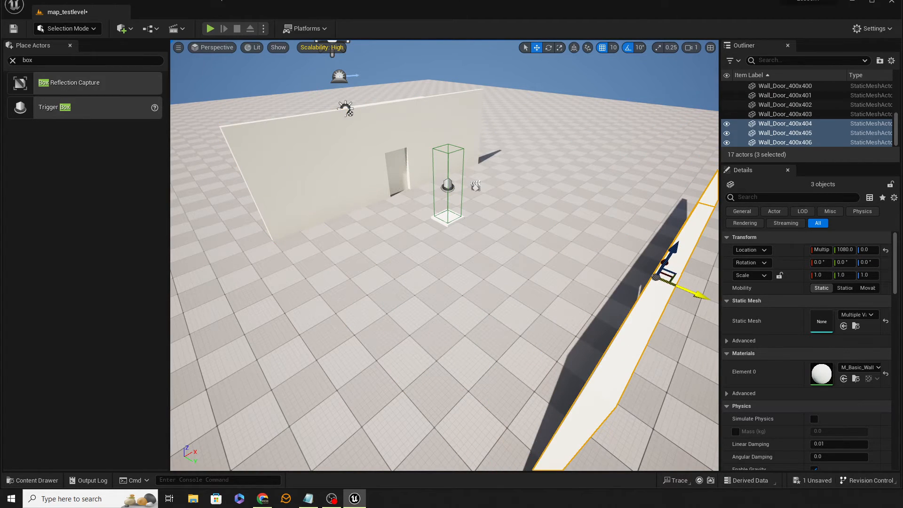
# Step: Duplicate the plain end wall section rotated 90 degrees about Z and build a three-section side wall joining the two parallel walls
pyautogui.moveTo(504, 281); pyautogui.dragTo(575, 297, button='right')
pyautogui.click(425, 241)
pyautogui.press('e')
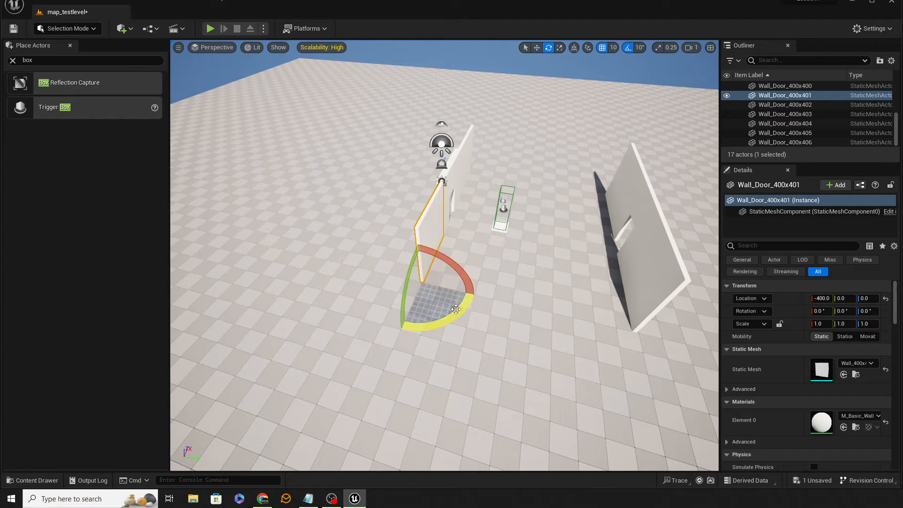
pyautogui.keyDown('alt'); pyautogui.moveTo(456, 309); pyautogui.dragTo(610, 327); pyautogui.keyUp('alt')
pyautogui.press('w')
pyautogui.moveTo(605, 342); pyautogui.dragTo(387, 213, button='right')
pyautogui.press('d')
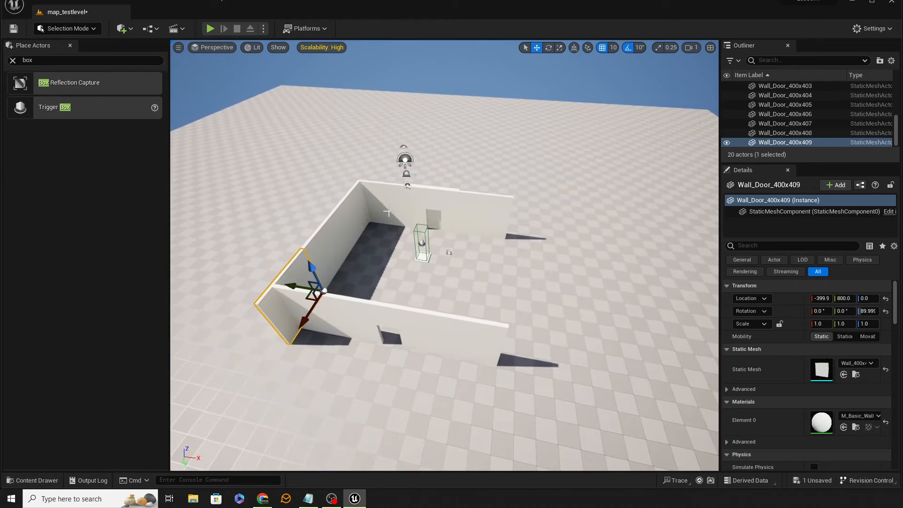
# Step: Select the three side wall sections and duplicate them along the opposite end to enclose the room
pyautogui.keyDown('ctrl'); pyautogui.click(351, 212); pyautogui.keyUp('ctrl')
pyautogui.keyDown('ctrl'); pyautogui.click(319, 250); pyautogui.keyUp('ctrl')
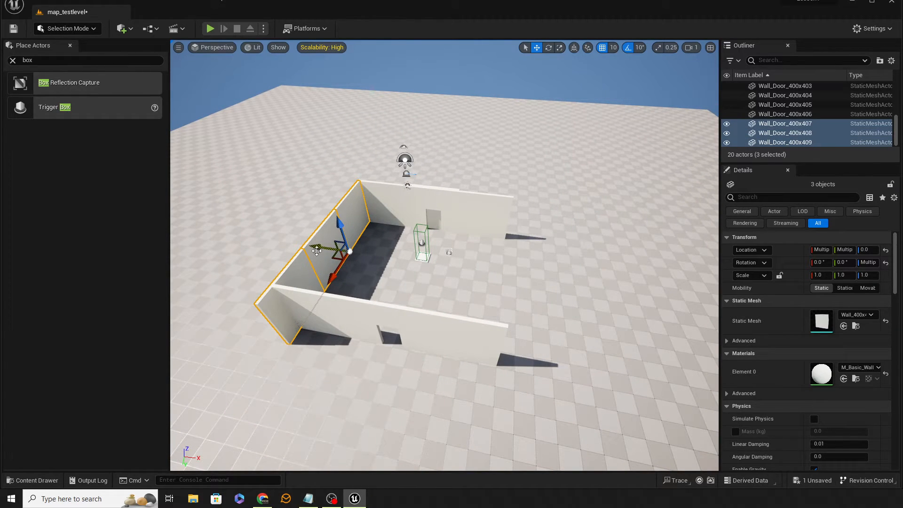
pyautogui.keyDown('alt'); pyautogui.moveTo(316, 250); pyautogui.dragTo(463, 279); pyautogui.keyUp('alt')
pyautogui.click(452, 290)
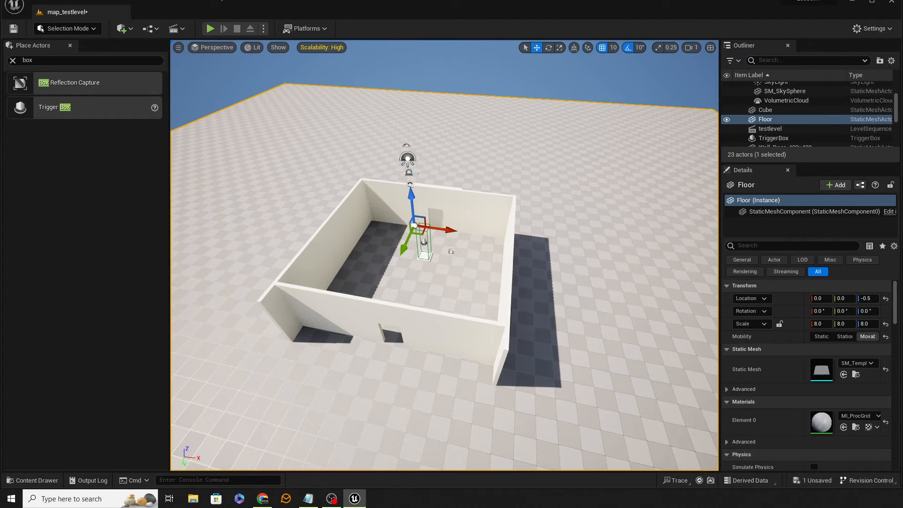
# Step: Add a new level sequence to the level and save it in the Content folder as test_sequence_2
pyautogui.moveTo(452, 290); pyautogui.dragTo(484, 241, button='right')
pyautogui.press('w')
pyautogui.press('s')
pyautogui.press('s')
pyautogui.press('w')
pyautogui.moveTo(463, 308); pyautogui.dragTo(466, 313, button='right')
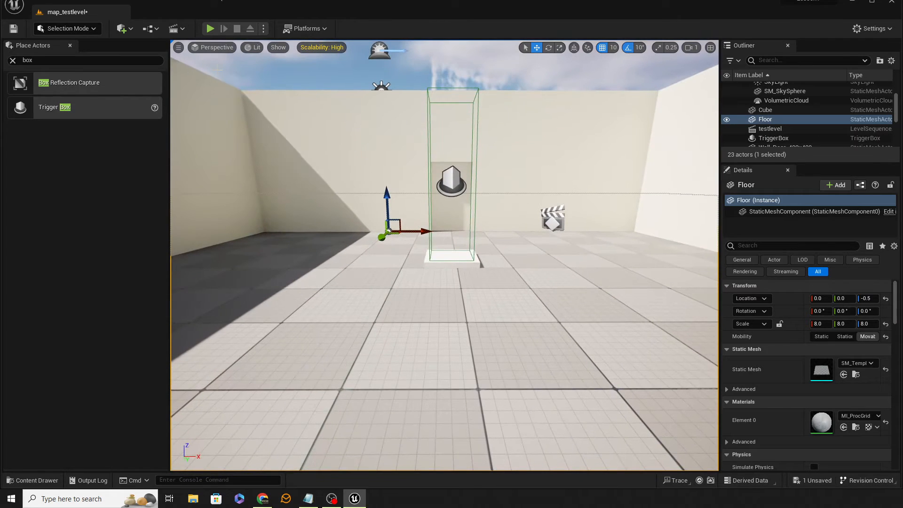
pyautogui.click(182, 30)
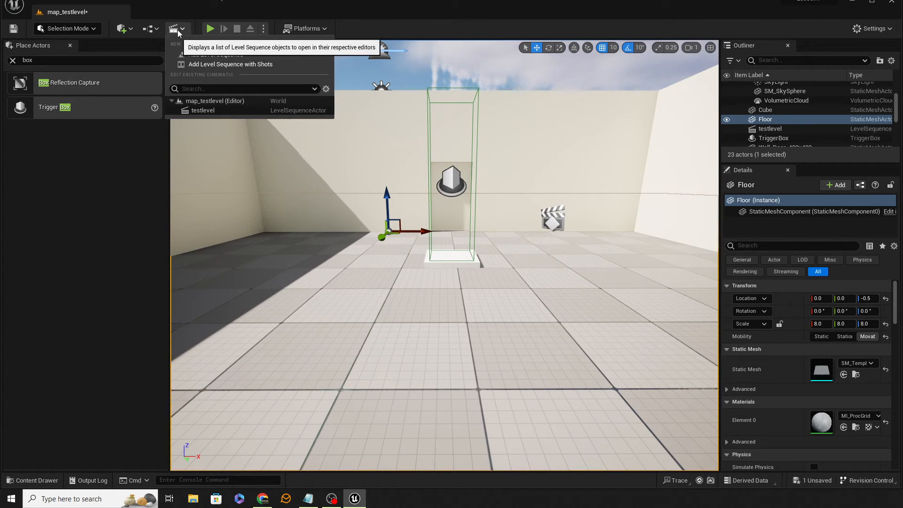
pyautogui.click(207, 54)
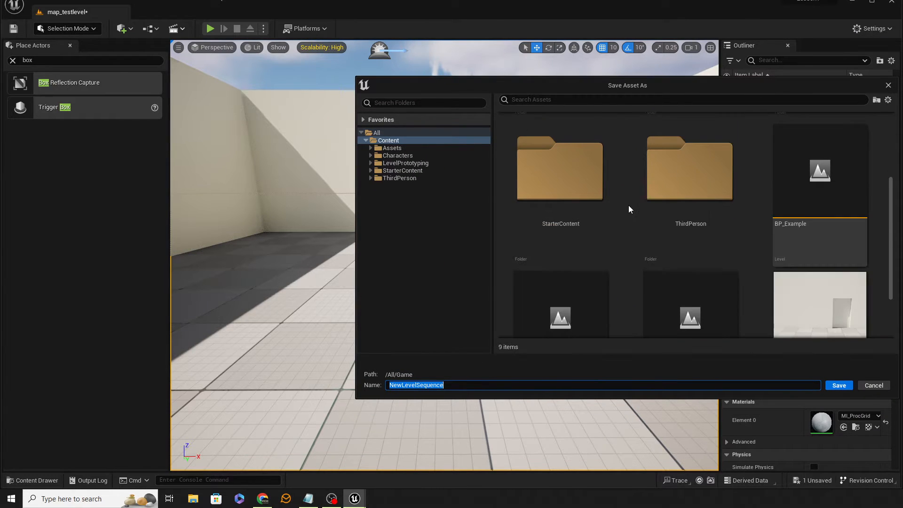
pyautogui.scroll(-2, 738, 226)
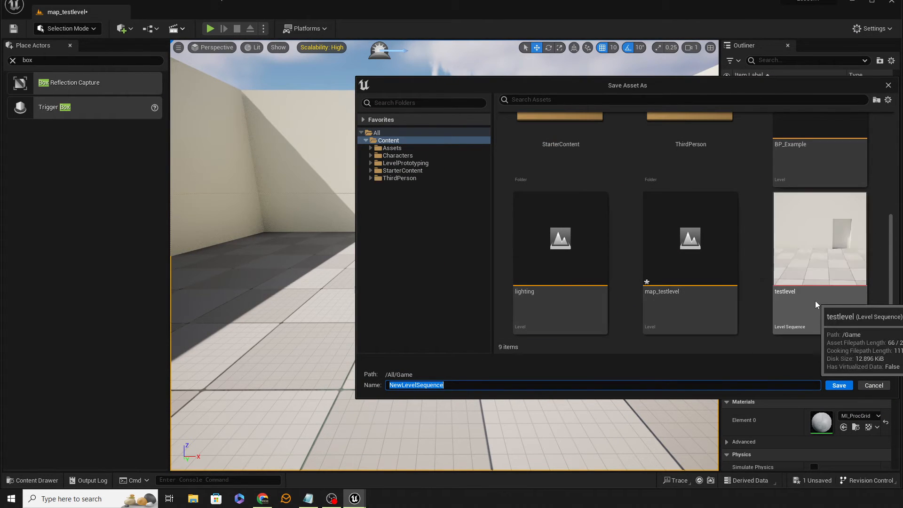
pyautogui.click(810, 309)
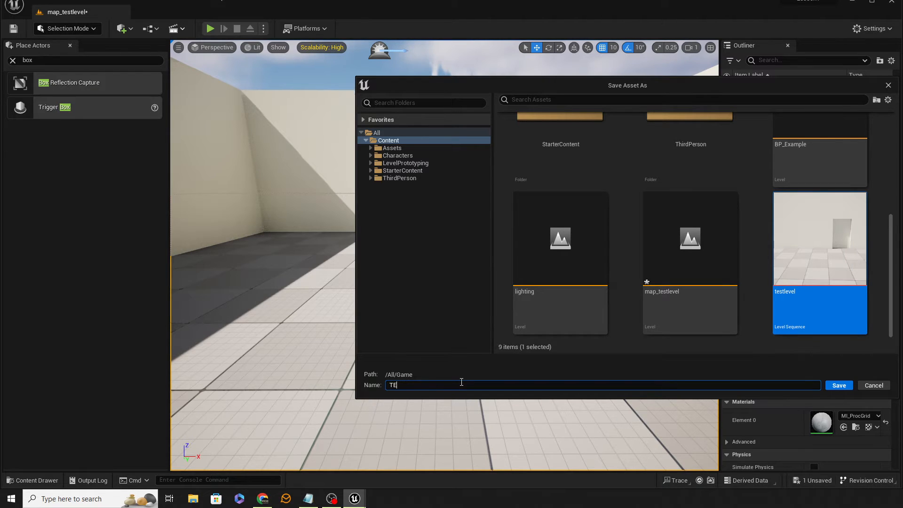
pyautogui.press('BackSpace')
pyautogui.press('BackSpace')
pyautogui.press('BackSpace')
pyautogui.write('test_sequenc e')
pyautogui.press('BackSpace')
pyautogui.press('BackSpace')
pyautogui.write('e_2')
pyautogui.press('Return')
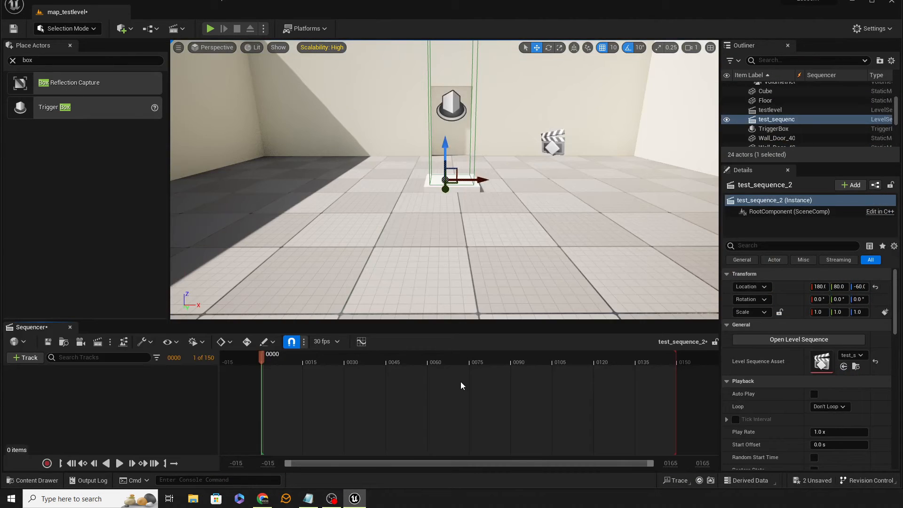
# Step: Shorten the test_sequence_2 playback range to end at frame 120, and set the view and working range ends to 120
pyautogui.moveTo(492, 217); pyautogui.dragTo(493, 187, button='right')
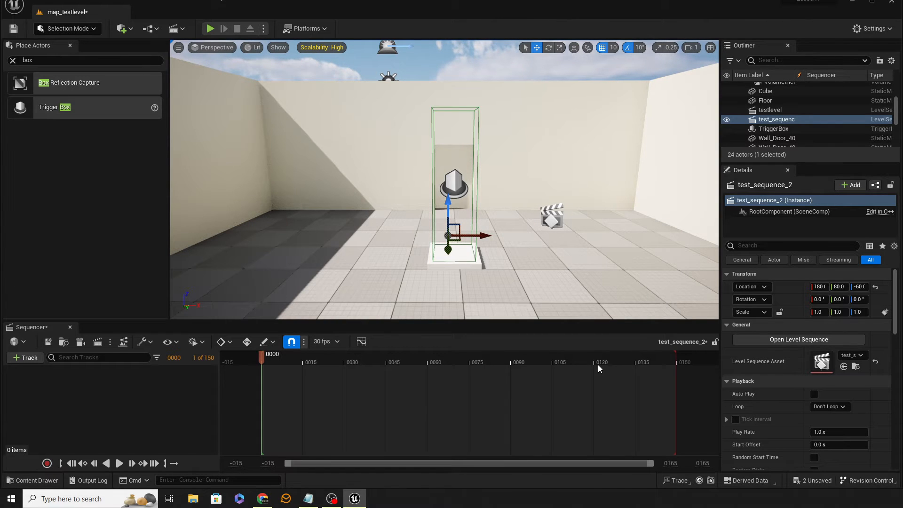
pyautogui.scroll(-3, 625, 282)
pyautogui.moveTo(635, 273); pyautogui.dragTo(693, 418, button='middle')
pyautogui.moveTo(678, 360); pyautogui.dragTo(595, 360)
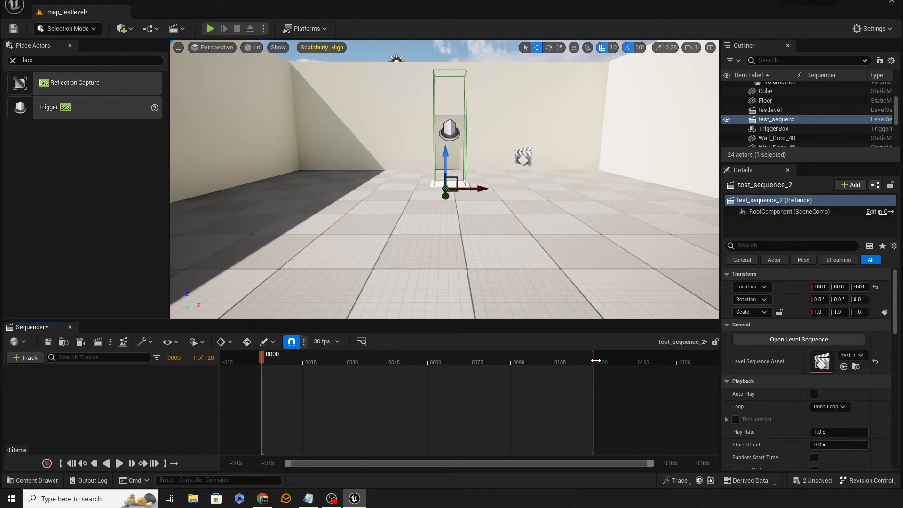
pyautogui.click(673, 466)
pyautogui.write('120')
pyautogui.press('Tab')
pyautogui.write('12')
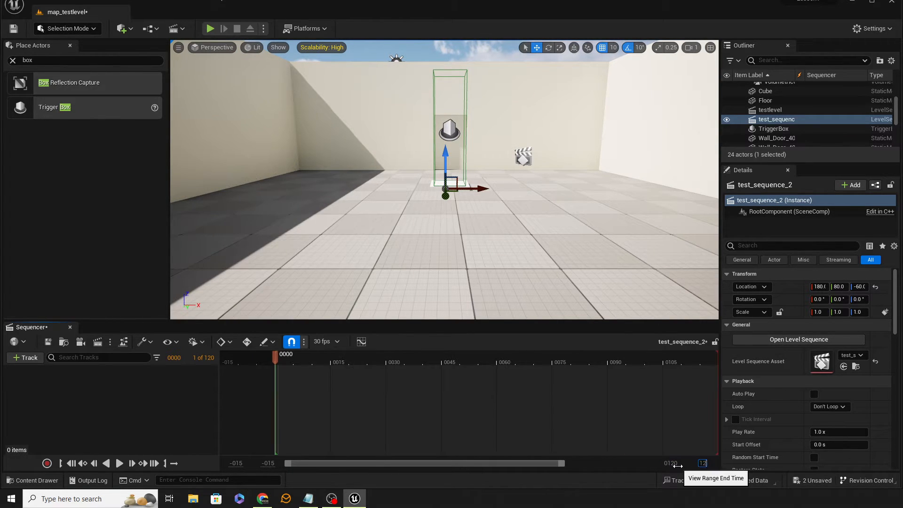
pyautogui.write('0')
pyautogui.press('Return')
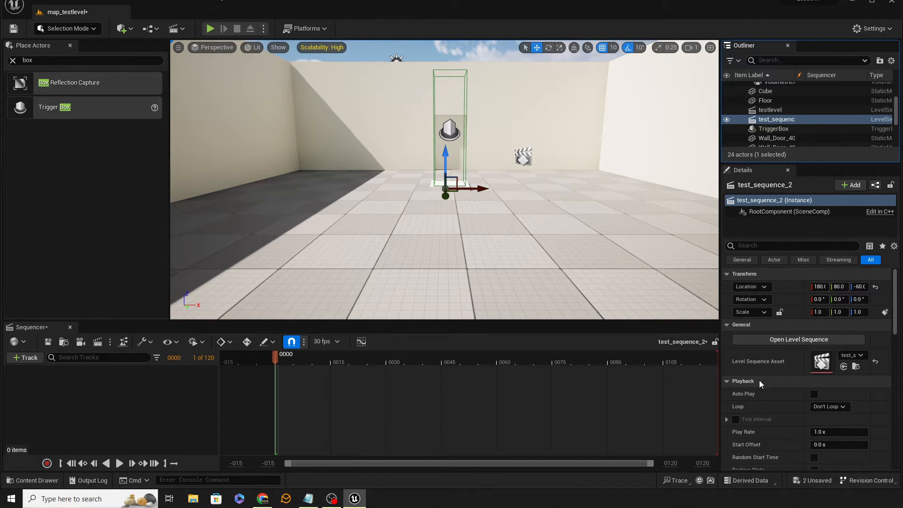
pyautogui.moveTo(542, 254); pyautogui.dragTo(447, 313, button='right')
pyautogui.moveTo(532, 248)
pyautogui.mouseDown(button='right')
pyautogui.moveTo(533, 277)
pyautogui.moveTo(533, 247)
pyautogui.mouseUp(button='right')
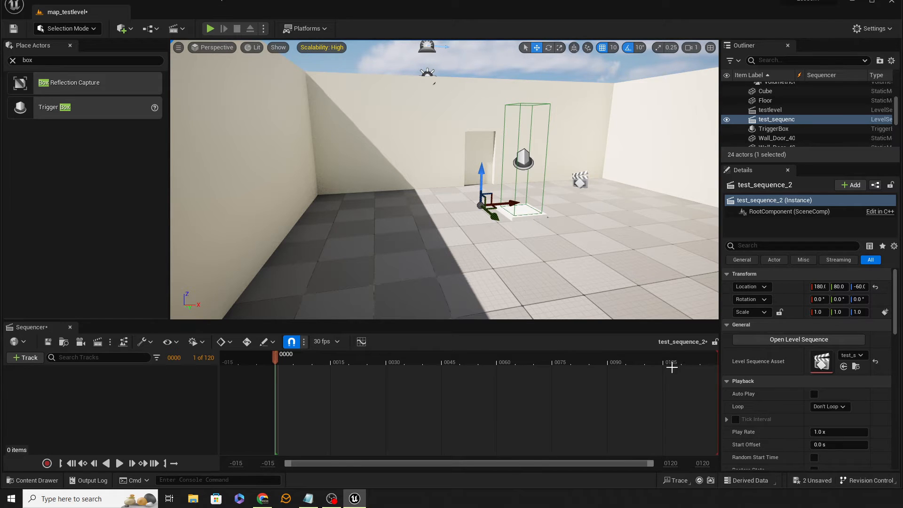
# Step: Create a cine camera in test_sequence_2 as the current camera cut and aim it at the room corner beside the open doorway
pyautogui.moveTo(393, 228); pyautogui.dragTo(317, 232, button='right')
pyautogui.press('w')
pyautogui.press('w')
pyautogui.press('s')
pyautogui.moveTo(370, 98); pyautogui.dragTo(370, 97, button='right')
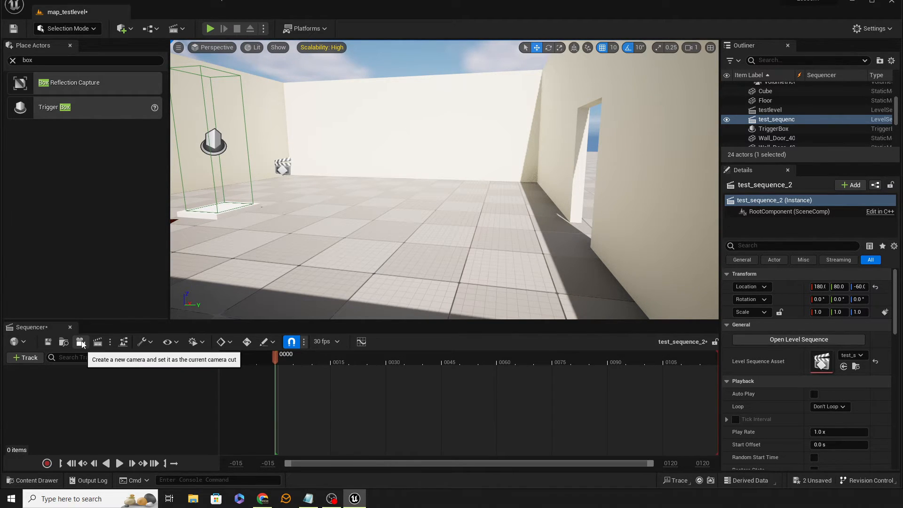
pyautogui.click(81, 343)
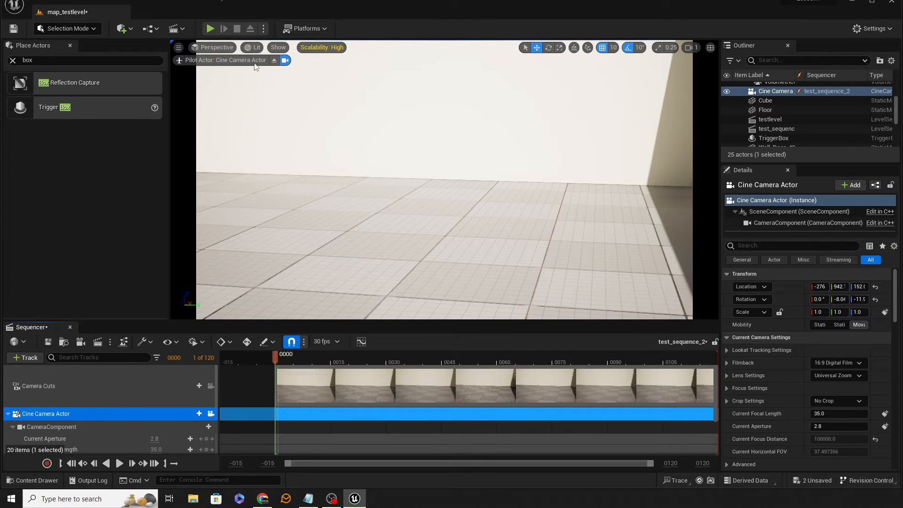
pyautogui.moveTo(506, 281); pyautogui.dragTo(536, 314, button='right')
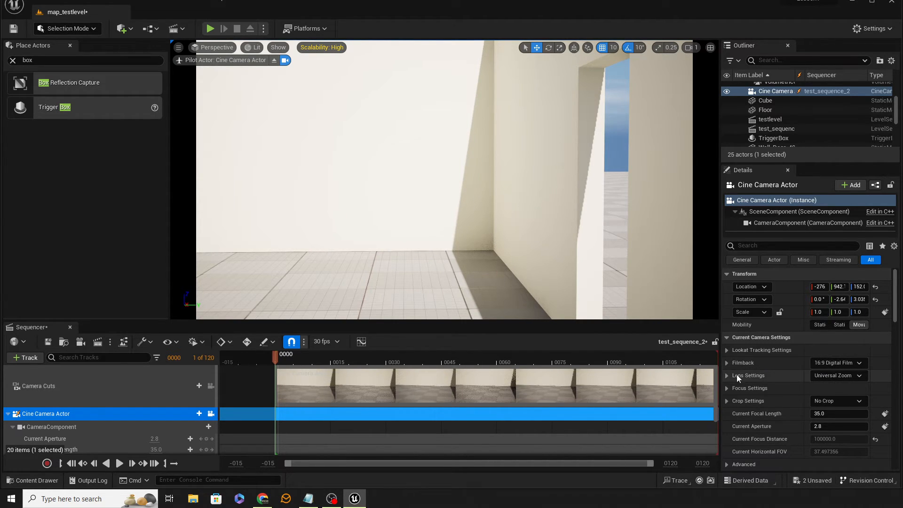
# Step: Compare the 12mm and 30mm prime lens presets on the cine camera and settle on the 30mm Prime lens
pyautogui.click(843, 377)
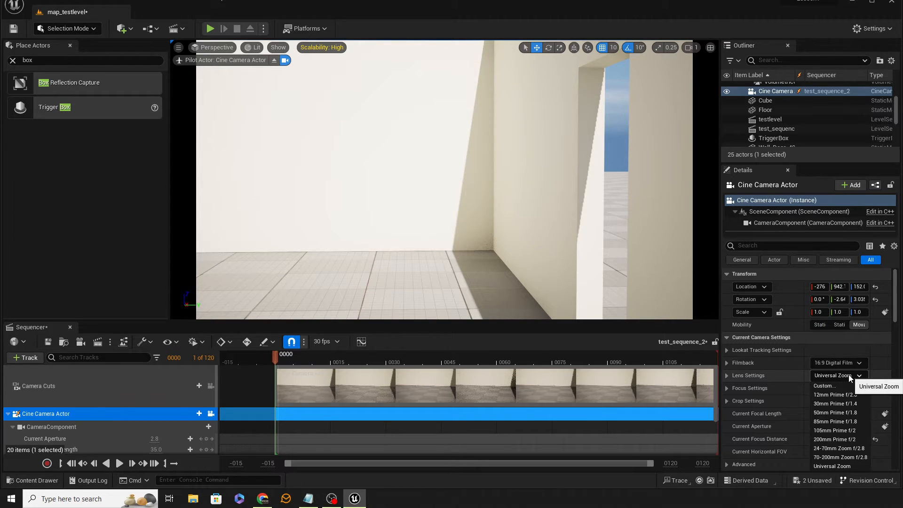
pyautogui.click(849, 404)
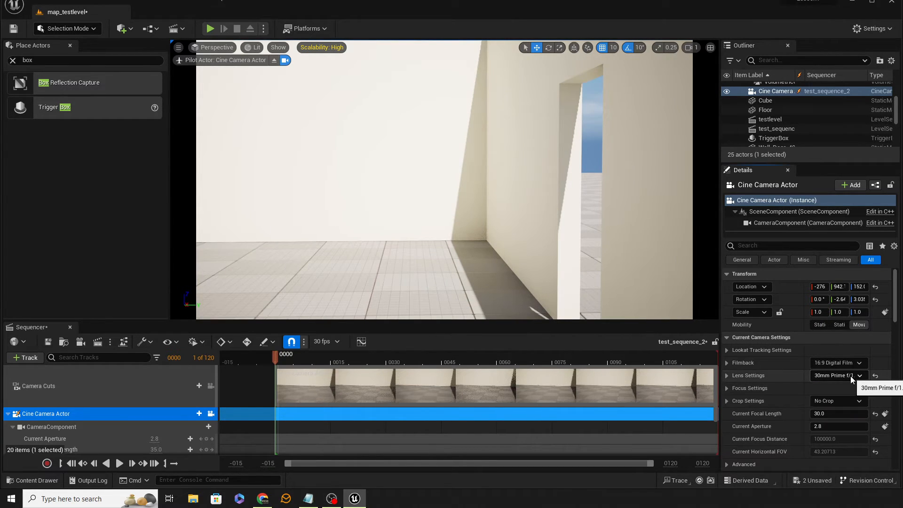
pyautogui.click(850, 376)
pyautogui.click(841, 396)
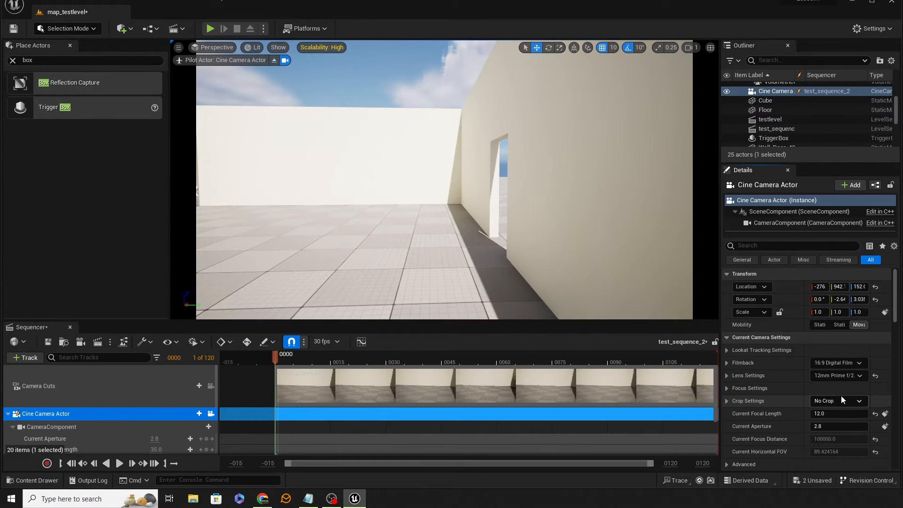
pyautogui.click(851, 376)
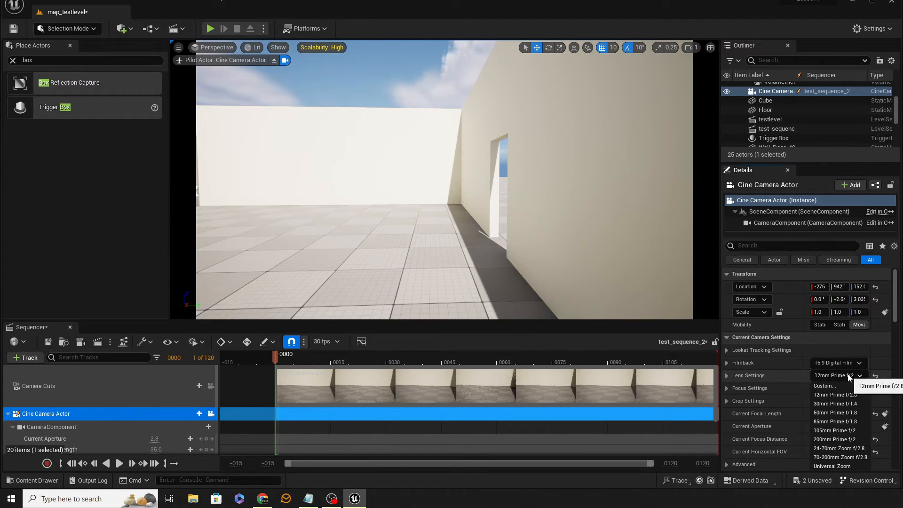
pyautogui.click(839, 403)
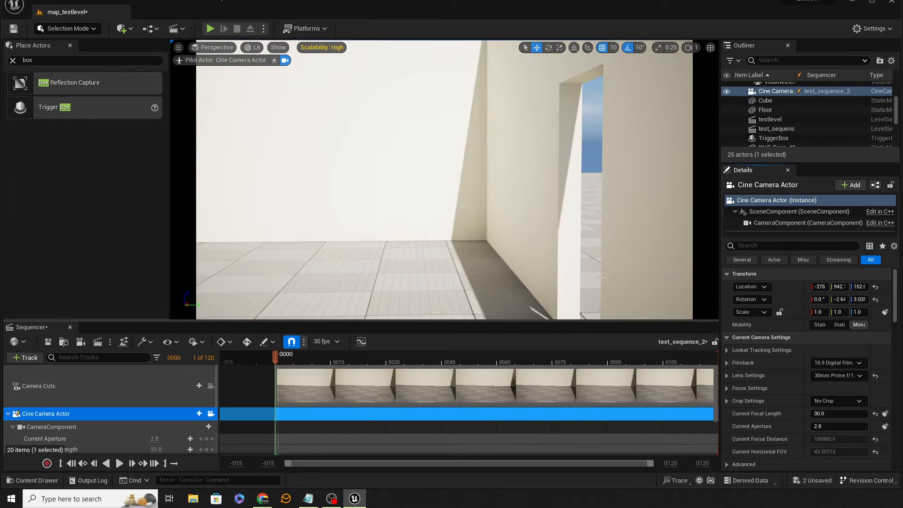
# Step: Fine-tune the cine camera's framing of the corner and doorway, and key its Transform at frame 0
pyautogui.moveTo(444, 180); pyautogui.dragTo(443, 188, button='right')
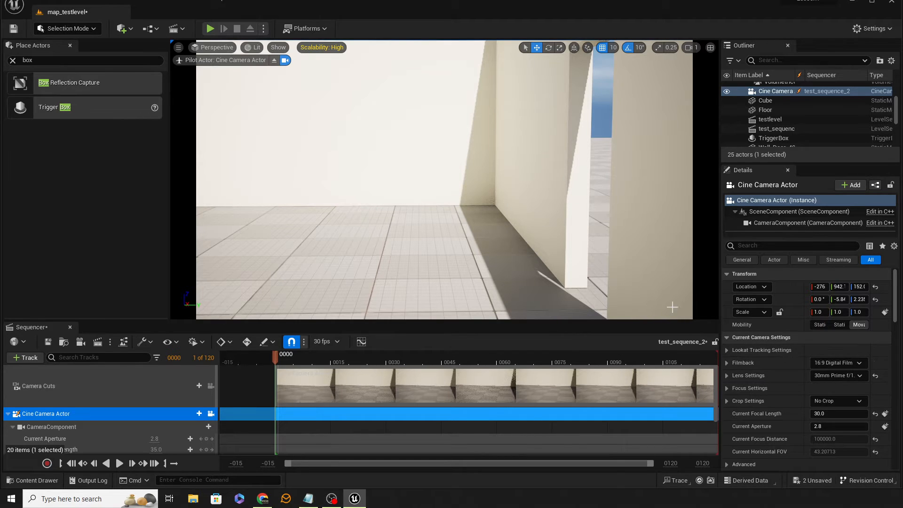
pyautogui.moveTo(588, 250); pyautogui.dragTo(626, 272, button='right')
pyautogui.press('s')
pyautogui.press('w')
pyautogui.press('s')
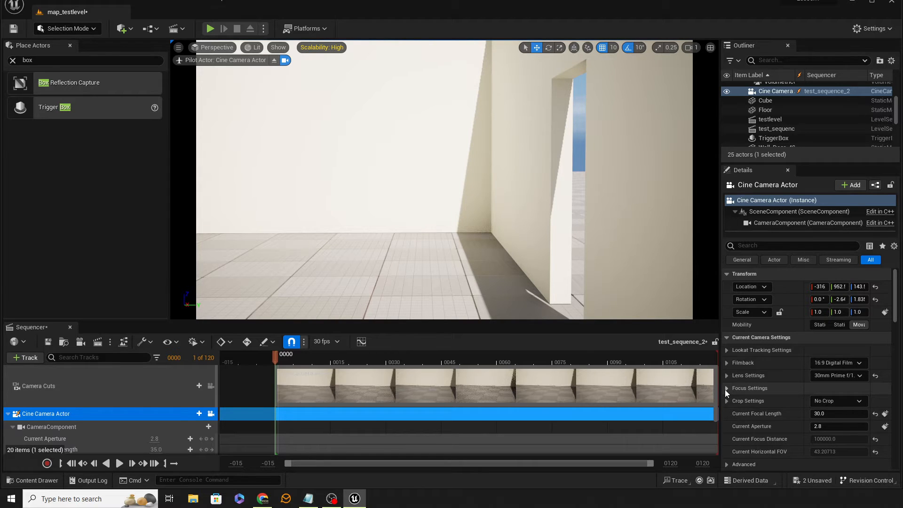
pyautogui.moveTo(334, 263)
pyautogui.mouseDown(button='right')
pyautogui.moveTo(334, 272)
pyautogui.moveTo(329, 263)
pyautogui.mouseUp(button='right')
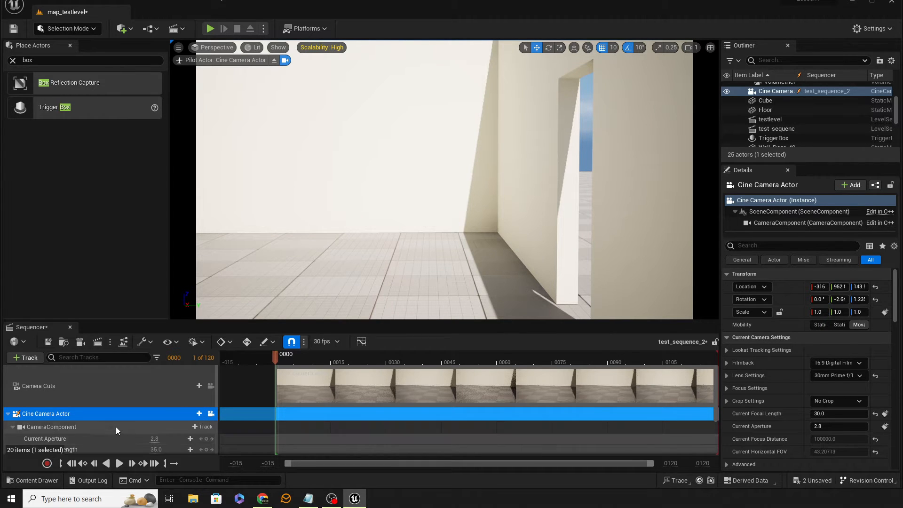
pyautogui.scroll(-2, 118, 425)
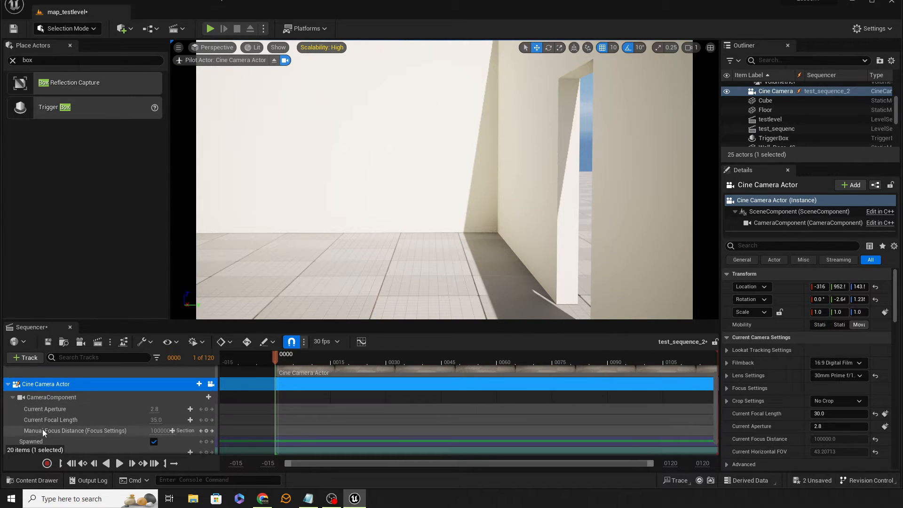
pyautogui.scroll(-1, 60, 416)
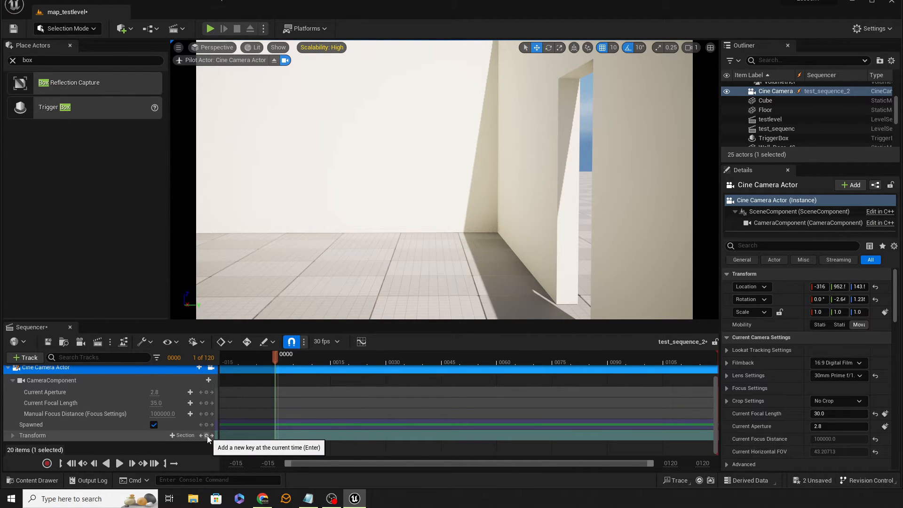
pyautogui.click(207, 435)
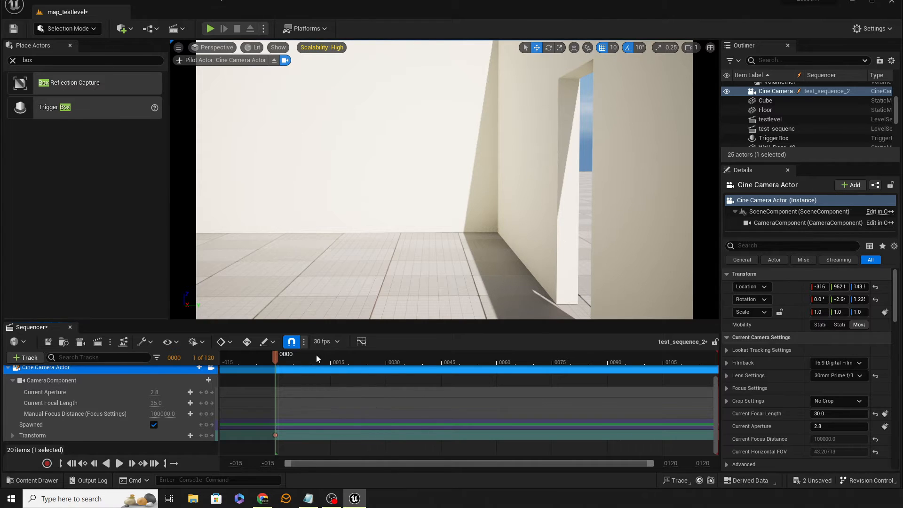
# Step: At frame 45, move the cine camera to face the trigger box and key its Transform, holding the pose with another key at frame 60
pyautogui.moveTo(275, 360); pyautogui.dragTo(444, 362)
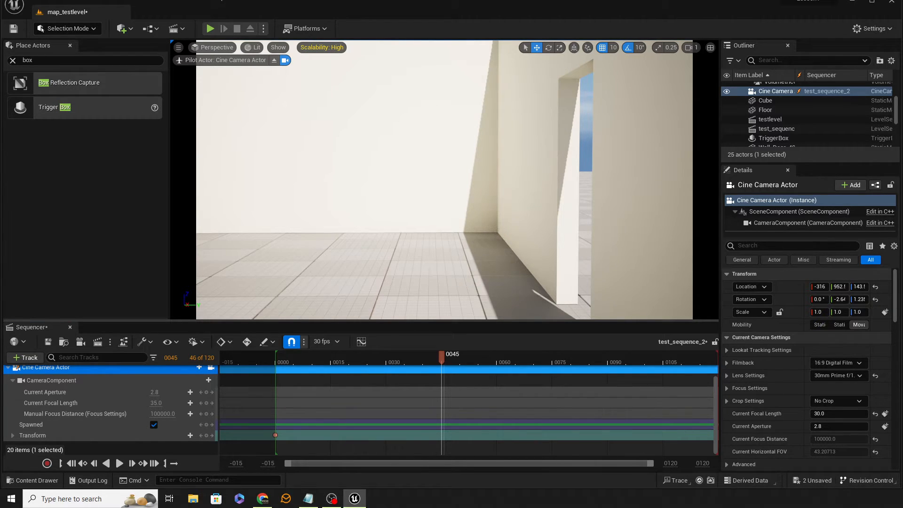
pyautogui.press('a')
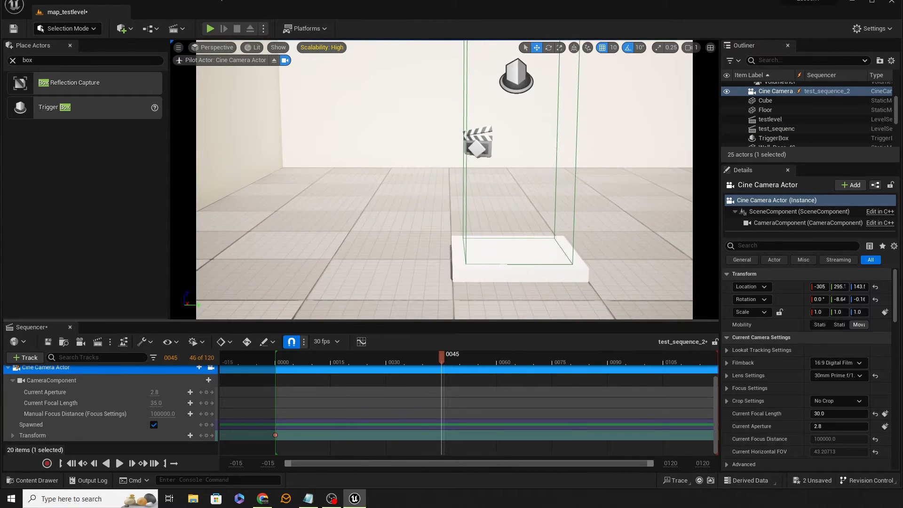
pyautogui.press('d')
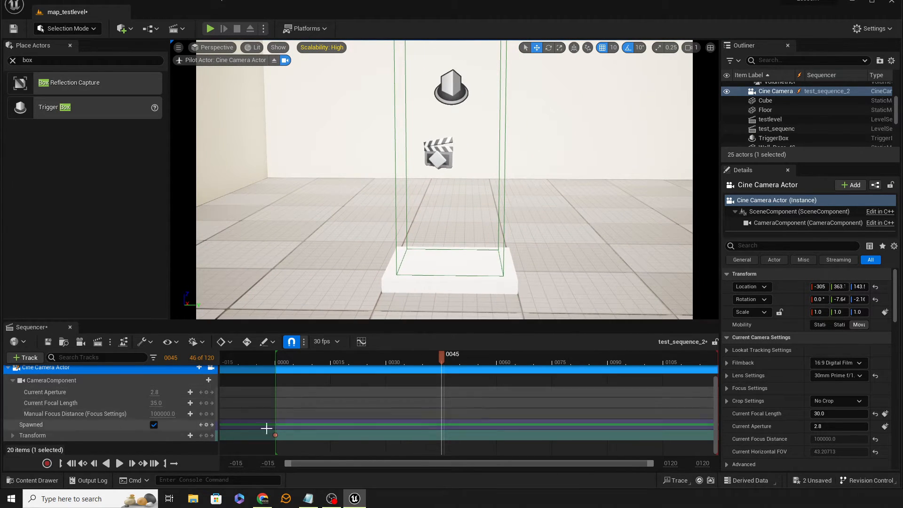
pyautogui.click(206, 436)
pyautogui.moveTo(442, 359)
pyautogui.mouseDown()
pyautogui.moveTo(273, 363)
pyautogui.moveTo(442, 377)
pyautogui.mouseUp()
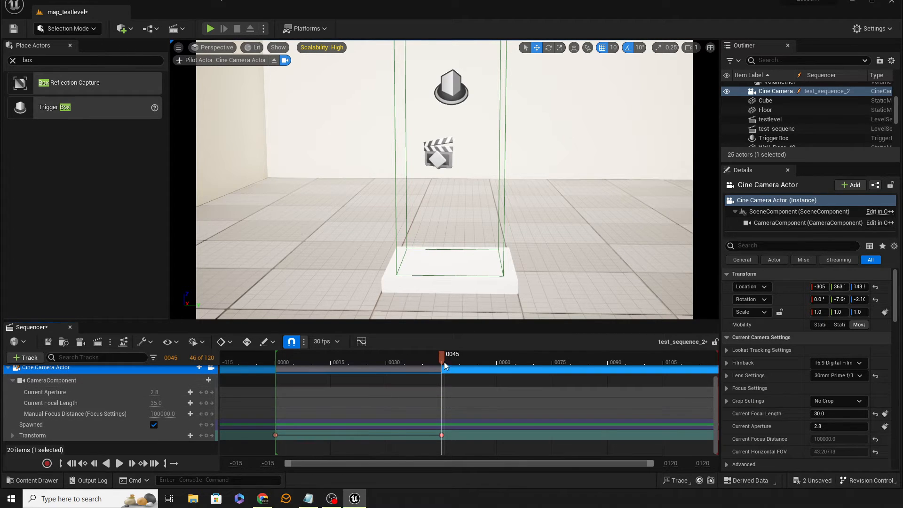
pyautogui.moveTo(447, 359); pyautogui.dragTo(498, 361)
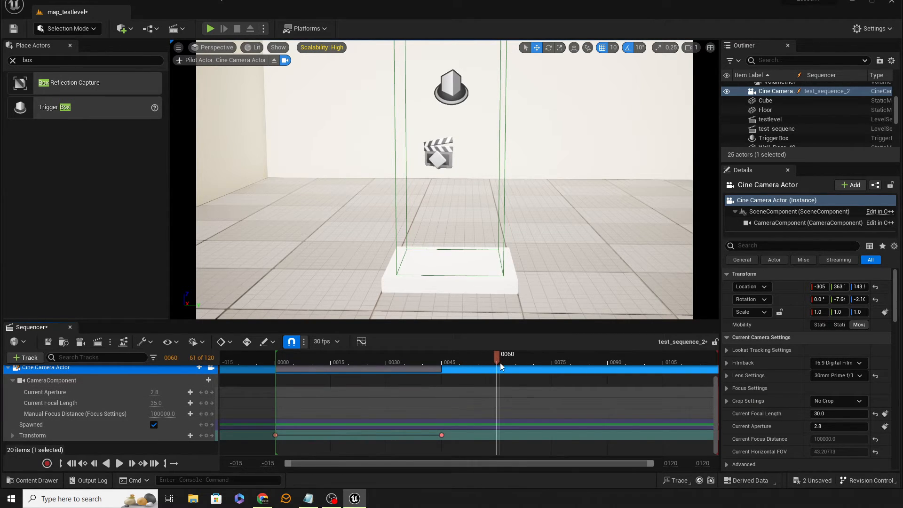
pyautogui.click(206, 435)
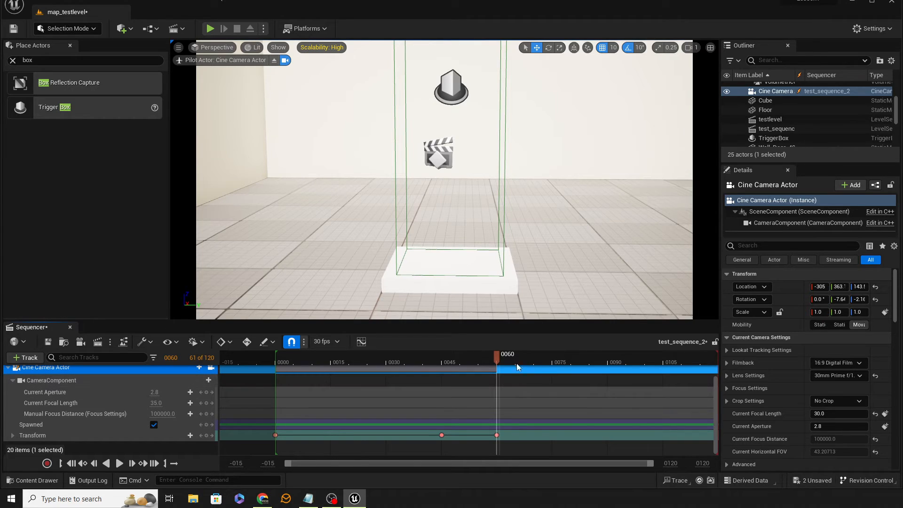
# Step: At frame 100, turn the cine camera towards the closed door and key its Transform, holding the pose with another key at frame 119
pyautogui.moveTo(496, 357); pyautogui.dragTo(645, 356)
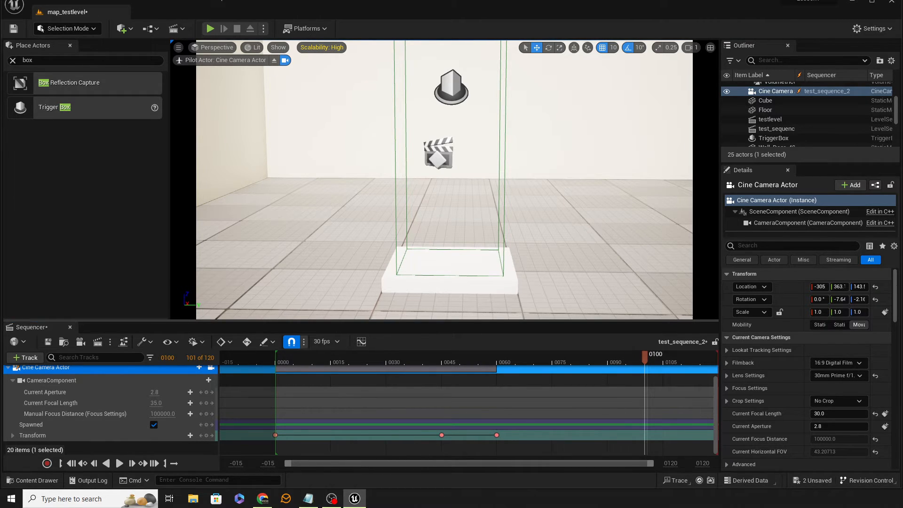
pyautogui.moveTo(589, 233); pyautogui.dragTo(524, 221, button='right')
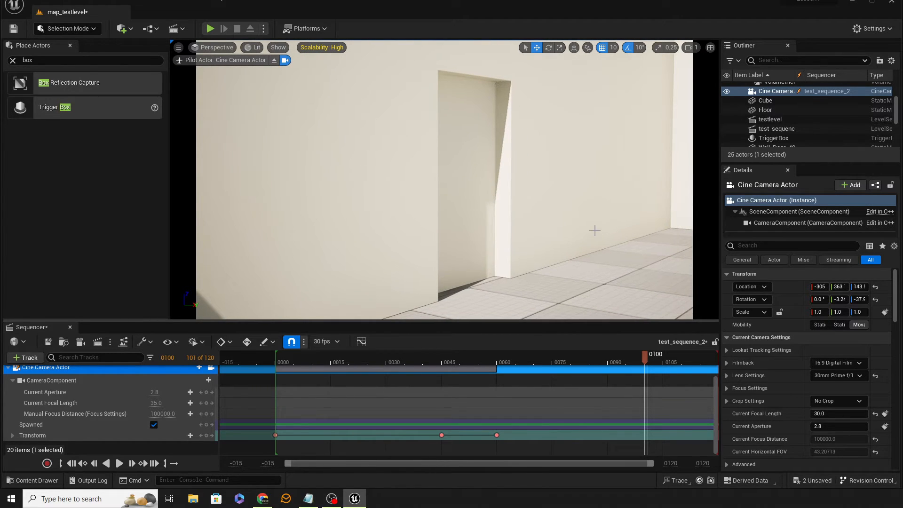
pyautogui.click(206, 435)
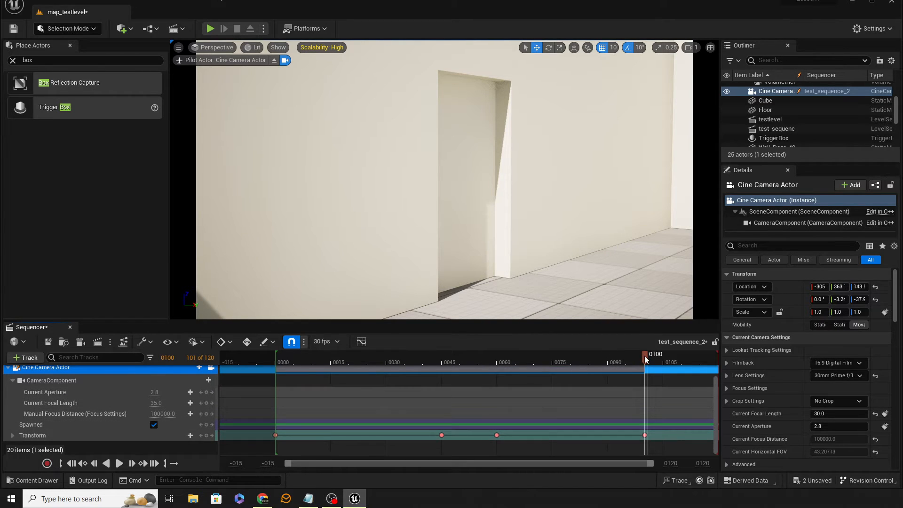
pyautogui.moveTo(646, 356); pyautogui.dragTo(718, 365)
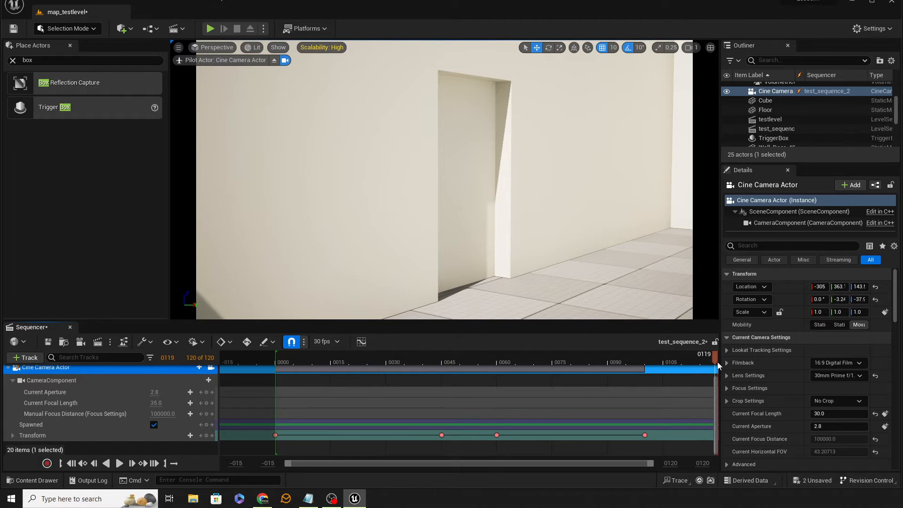
pyautogui.click(207, 438)
# Step: Play the camera animation from the start of the sequence and save the level
pyautogui.moveTo(716, 356); pyautogui.dragTo(278, 362)
pyautogui.press('space')
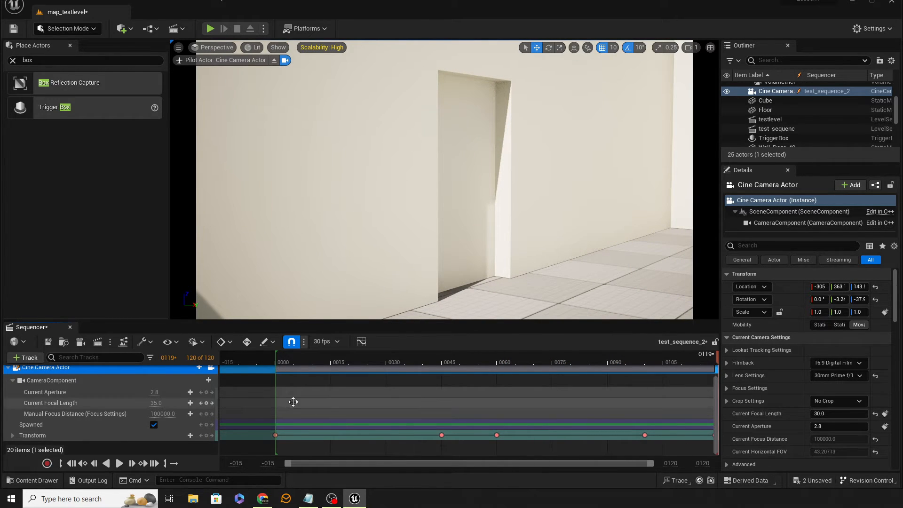
pyautogui.click(14, 29)
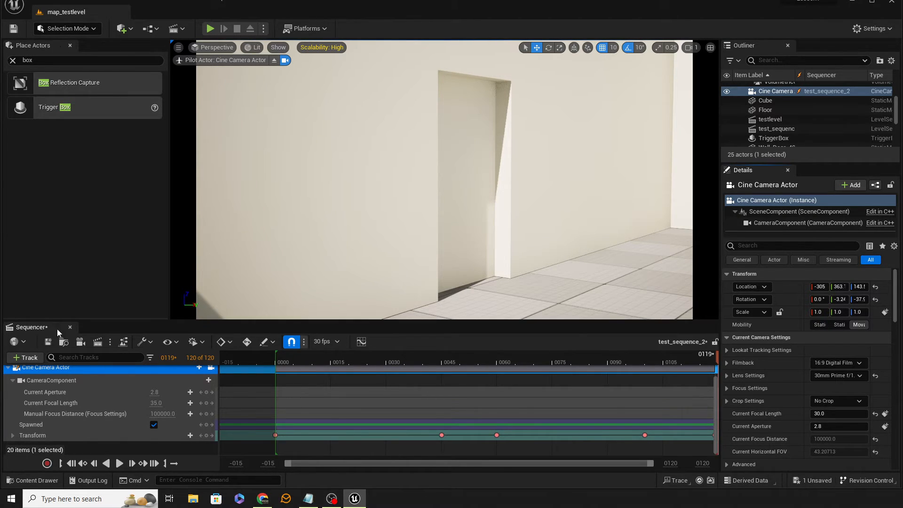
# Step: Stop piloting the cine camera and check its placement in the room from the free perspective view
pyautogui.click(275, 61)
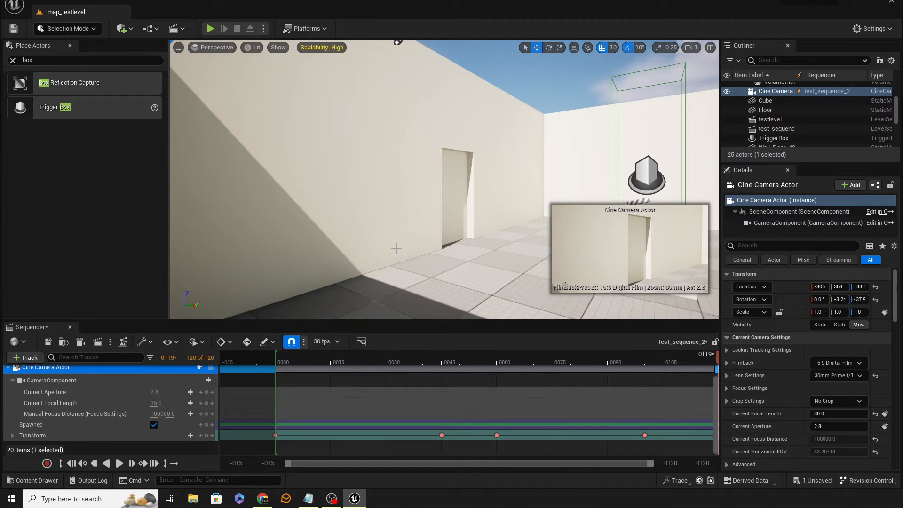
pyautogui.moveTo(326, 200); pyautogui.dragTo(574, 202, button='right')
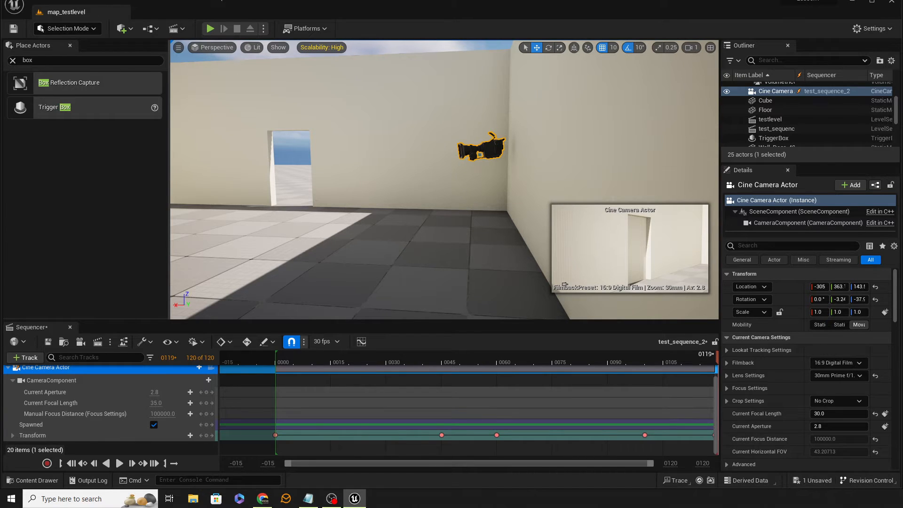
pyautogui.click(416, 234)
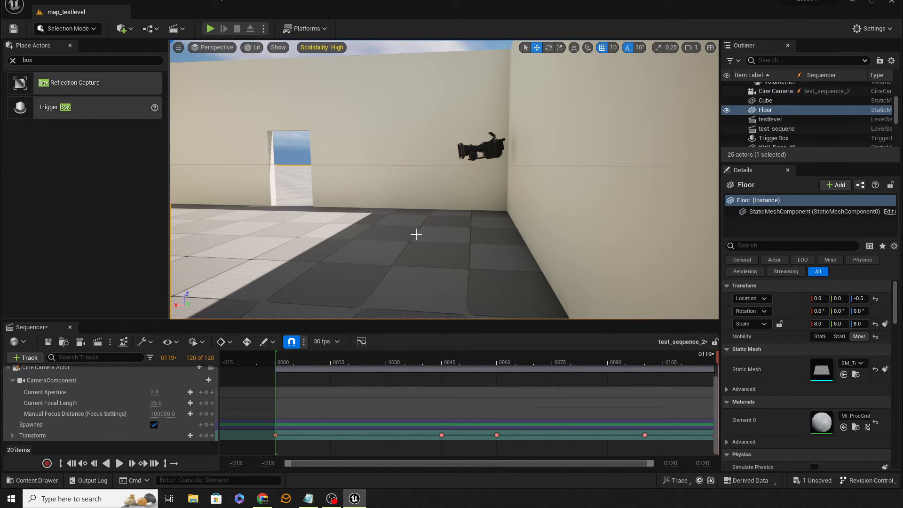
pyautogui.click(485, 150)
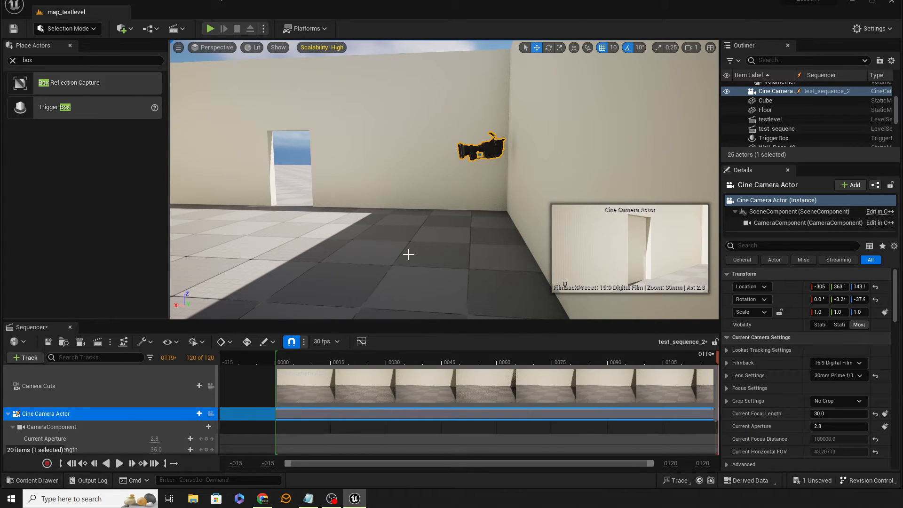
pyautogui.click(423, 247)
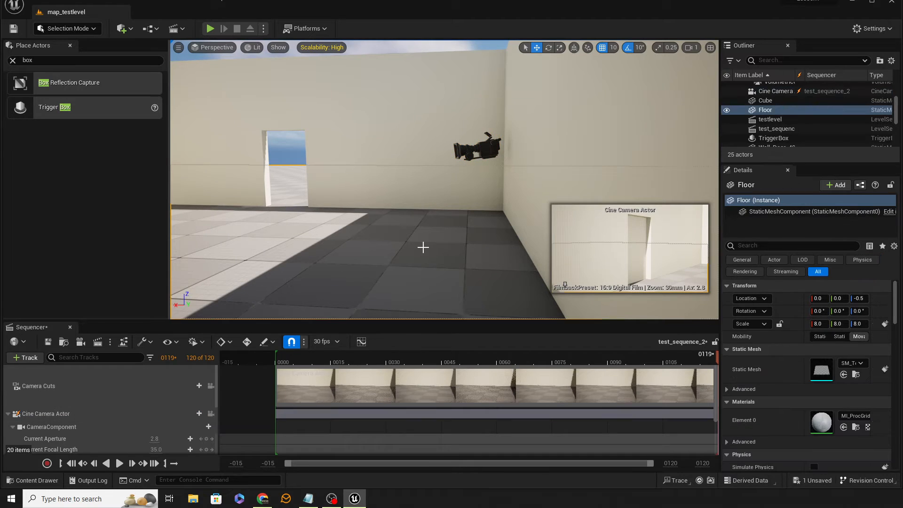
pyautogui.hotkey('ctrl', 'z')
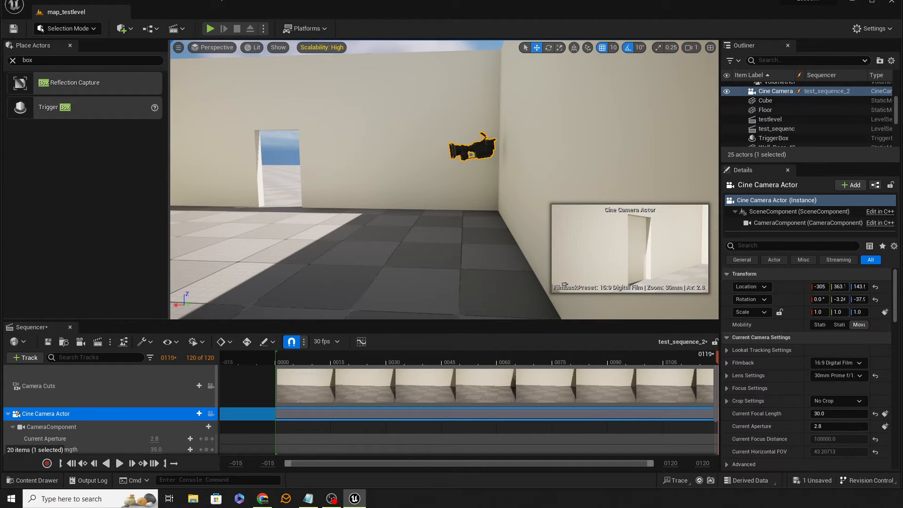
# Step: Play the level from the floor outside the room and run the character through the open doorway and around inside
pyautogui.click(467, 256)
pyautogui.moveTo(468, 256)
pyautogui.mouseDown(button='right')
pyautogui.moveTo(358, 246)
pyautogui.moveTo(511, 274)
pyautogui.moveTo(468, 256)
pyautogui.mouseUp(button='right')
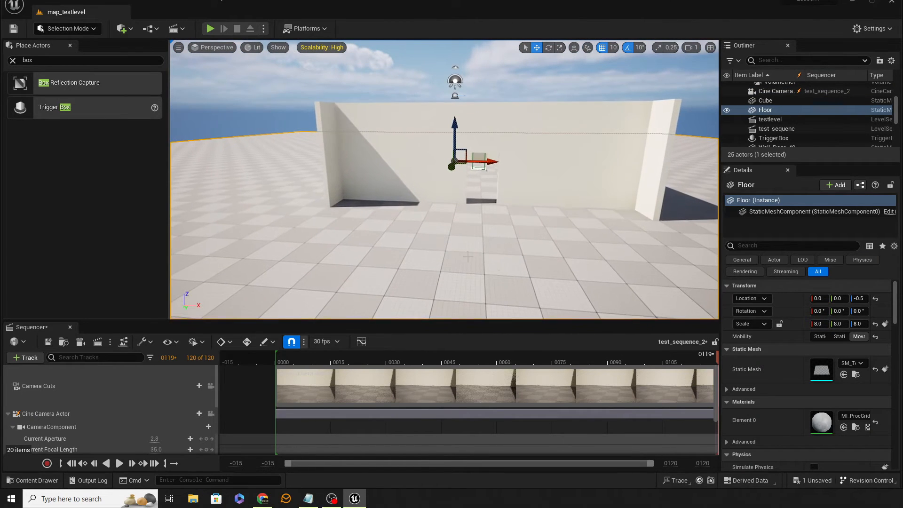
pyautogui.rightClick(486, 272)
pyautogui.click(506, 267)
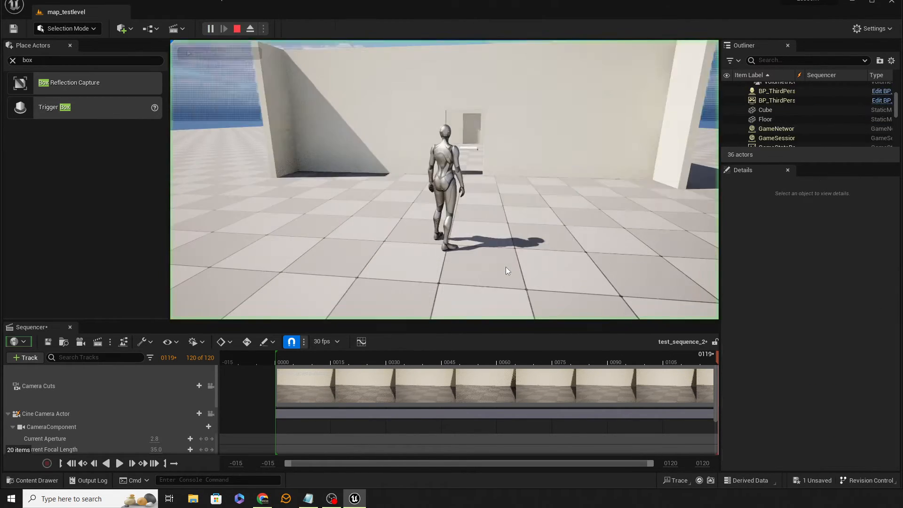
pyautogui.press('w')
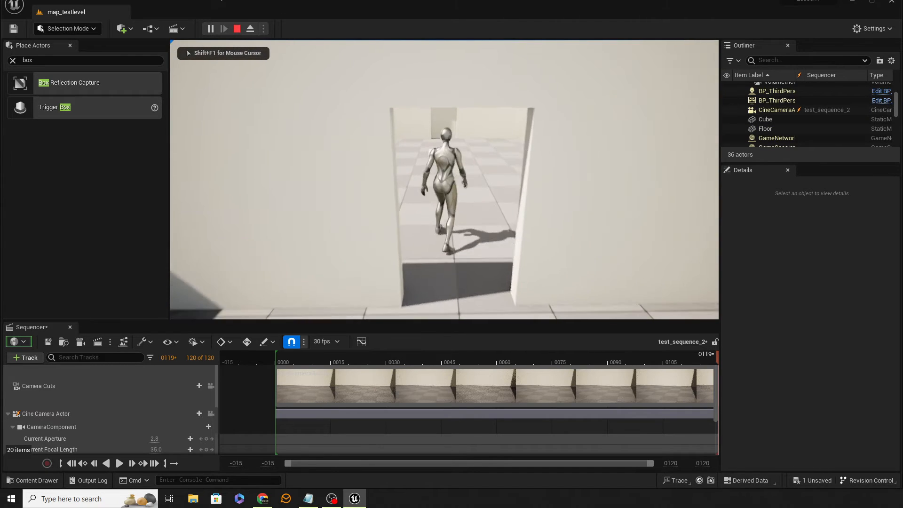
pyautogui.press('w')
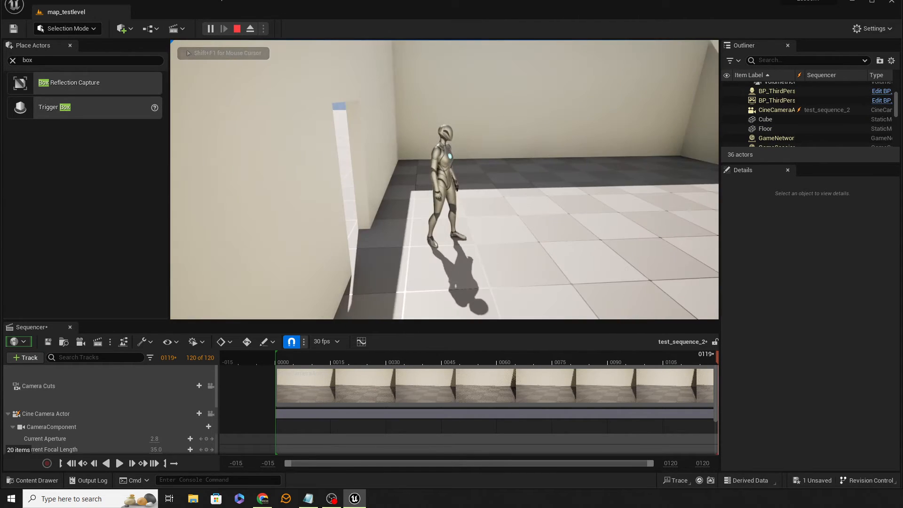
pyautogui.press('w')
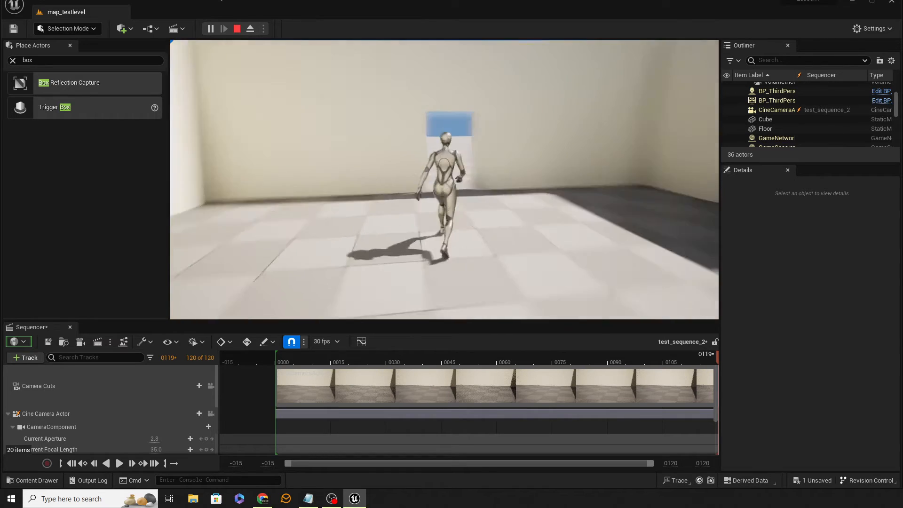
pyautogui.press('w')
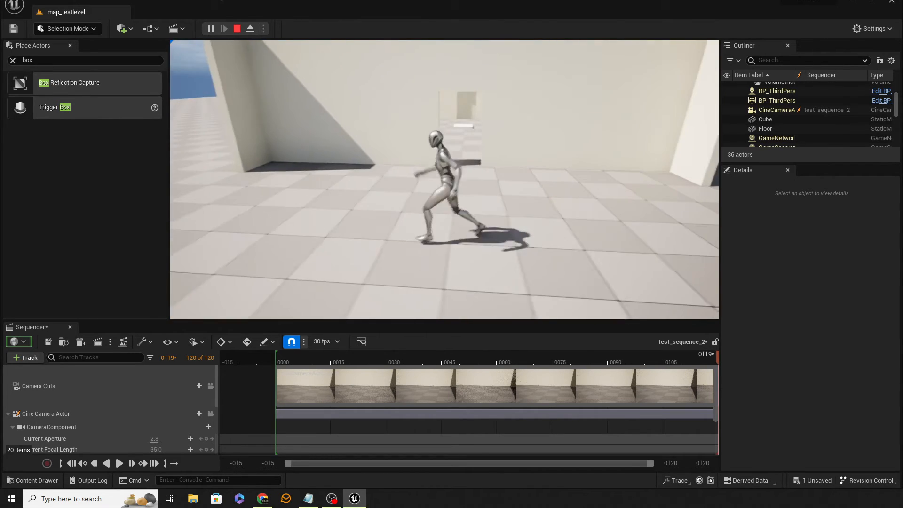
pyautogui.press('Escape')
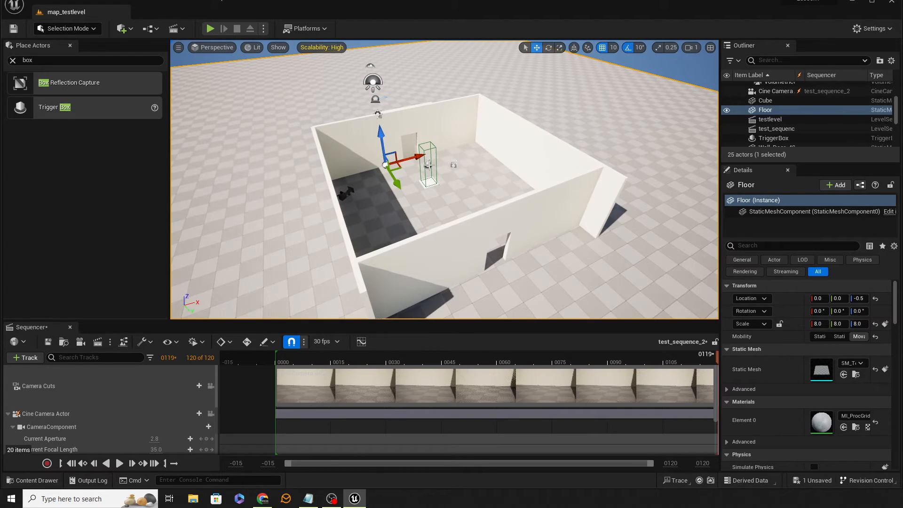
# Step: Duplicate the trigger box and place the copy in the room's open entrance doorway, at about X 200, Y 1000
pyautogui.click(428, 164)
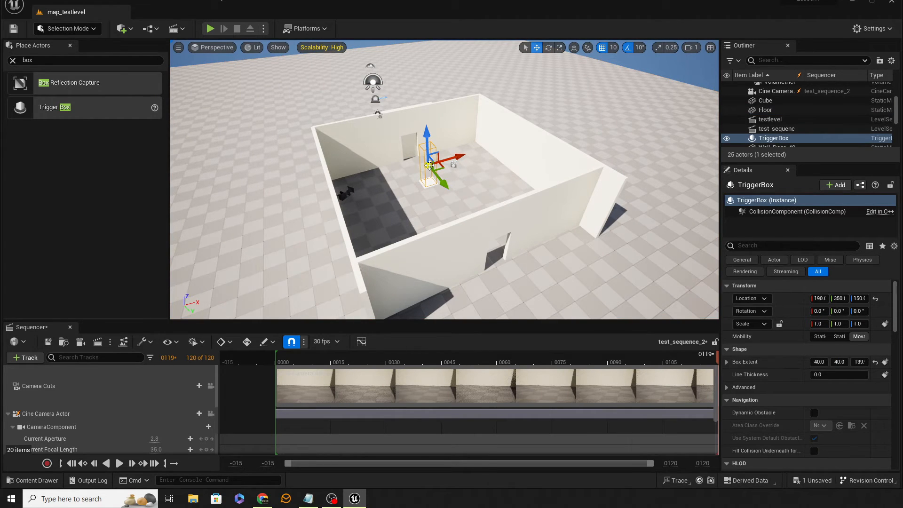
pyautogui.keyDown('alt'); pyautogui.moveTo(441, 185); pyautogui.dragTo(442, 185); pyautogui.keyUp('alt')
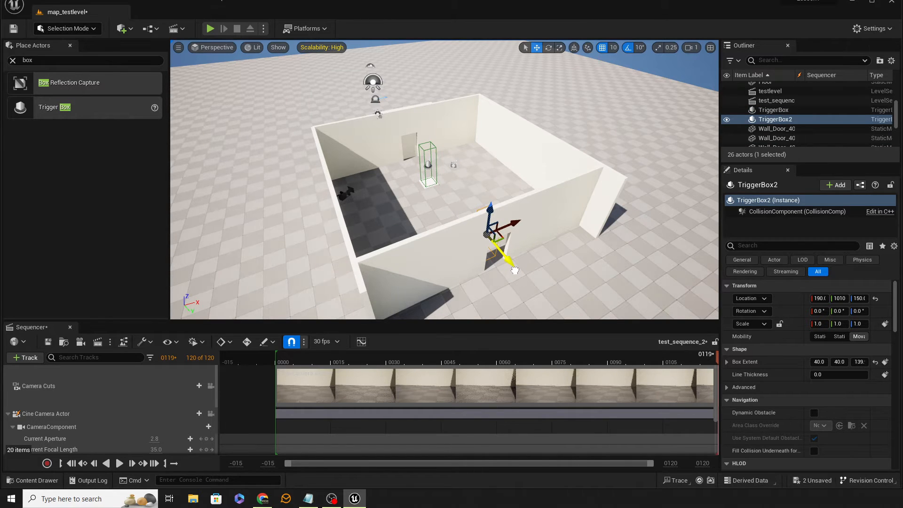
pyautogui.moveTo(572, 249); pyautogui.dragTo(510, 219)
pyautogui.moveTo(458, 169); pyautogui.dragTo(512, 167)
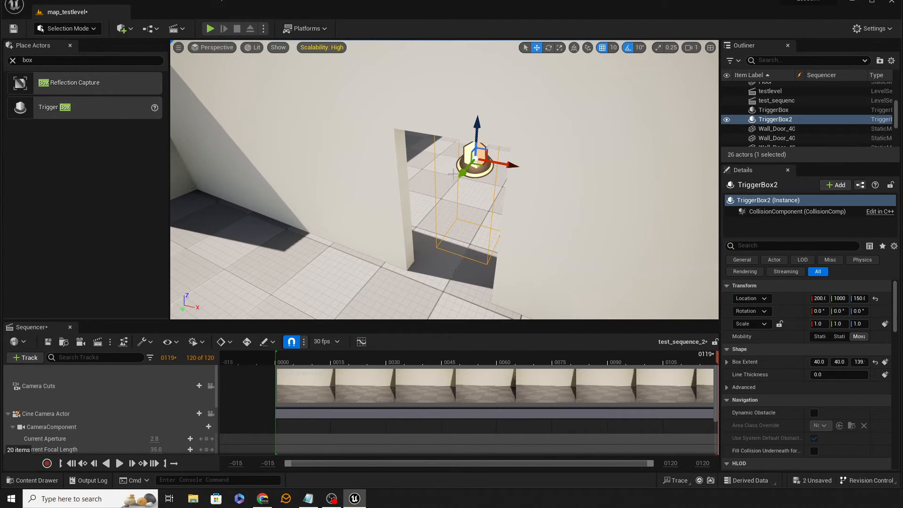
pyautogui.moveTo(512, 167); pyautogui.dragTo(435, 271, button='right')
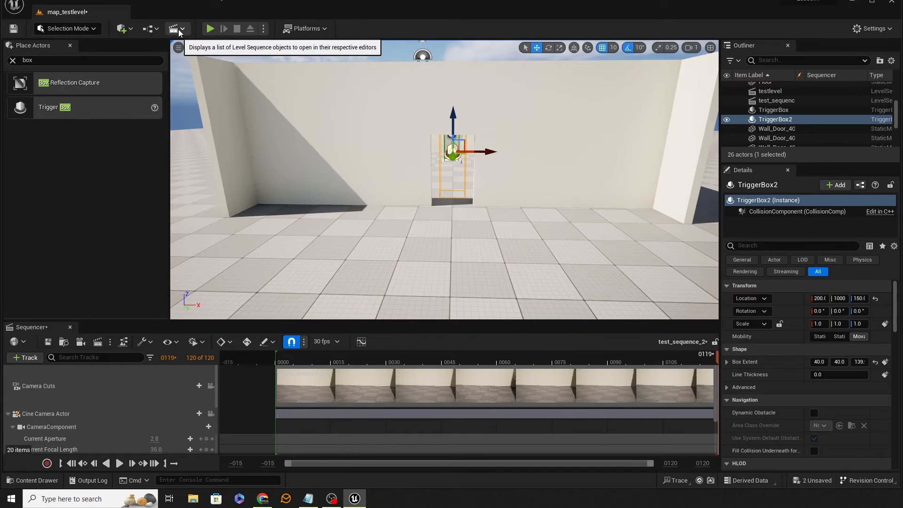
# Step: Add an On Actor Begin Overlap event for TriggerBox2 in the level blueprint
pyautogui.click(155, 29)
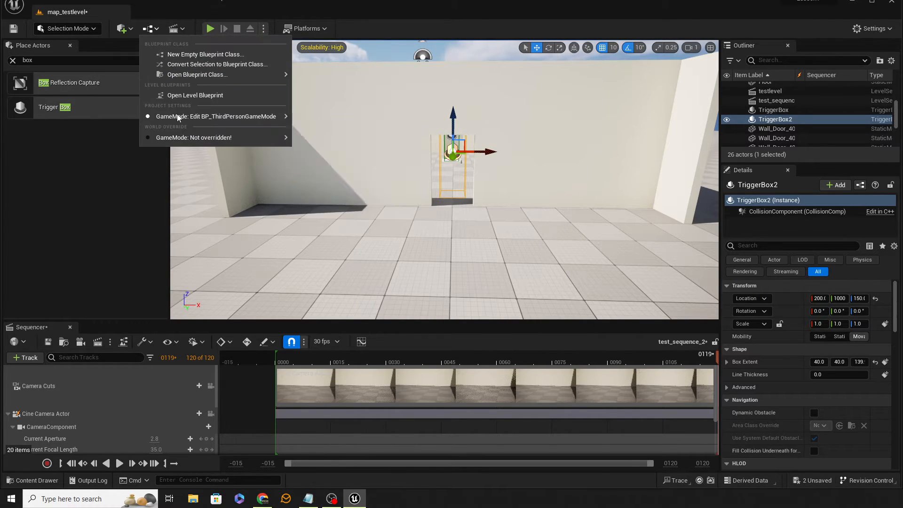
pyautogui.click(179, 95)
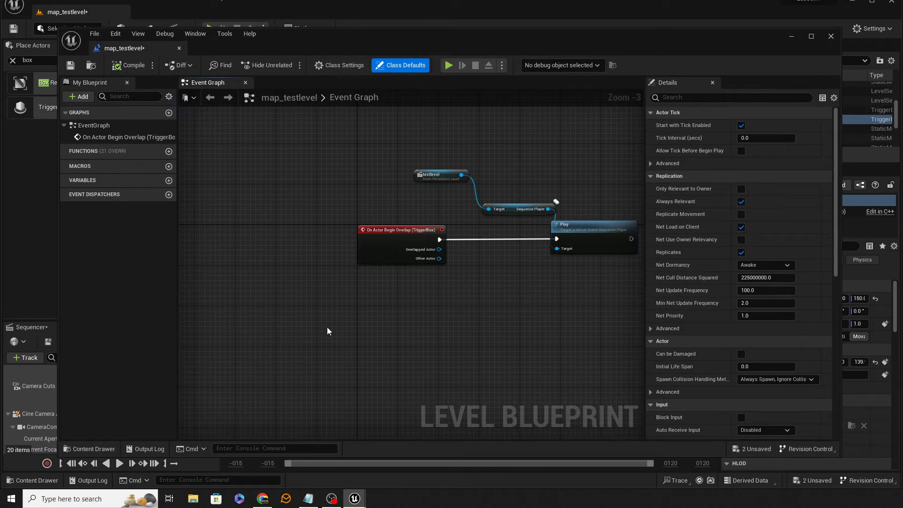
pyautogui.rightClick(366, 325)
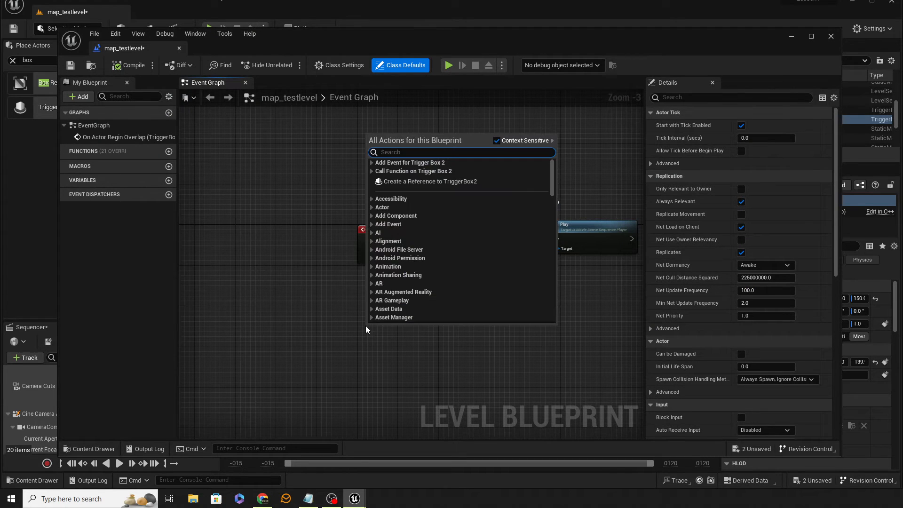
pyautogui.click(372, 162)
pyautogui.click(376, 171)
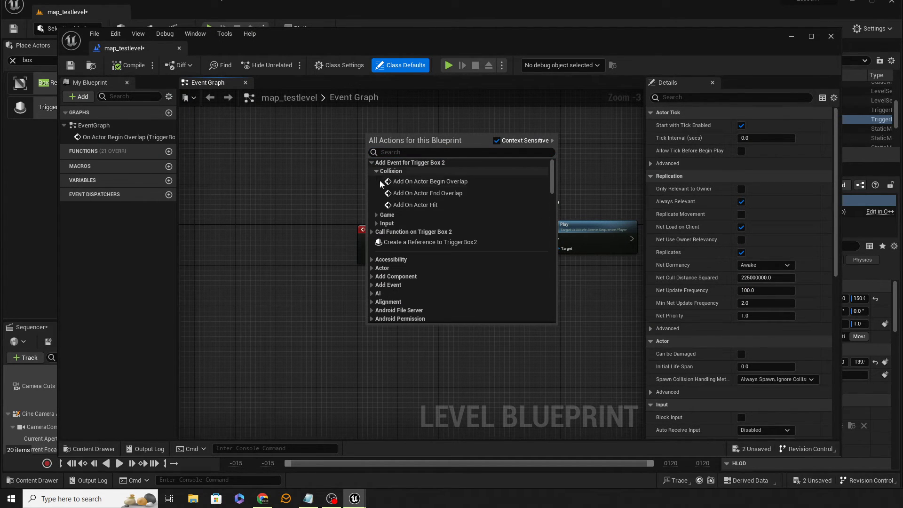
pyautogui.click(414, 185)
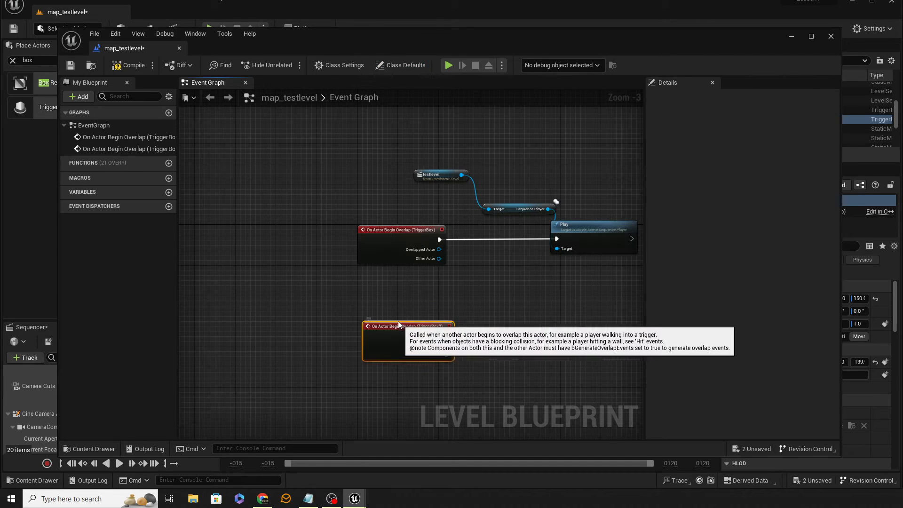
# Step: Copy the Sequence Player and Play nodes and paste them beside the TriggerBox2 overlap event
pyautogui.moveTo(512, 317); pyautogui.dragTo(493, 306, button='right')
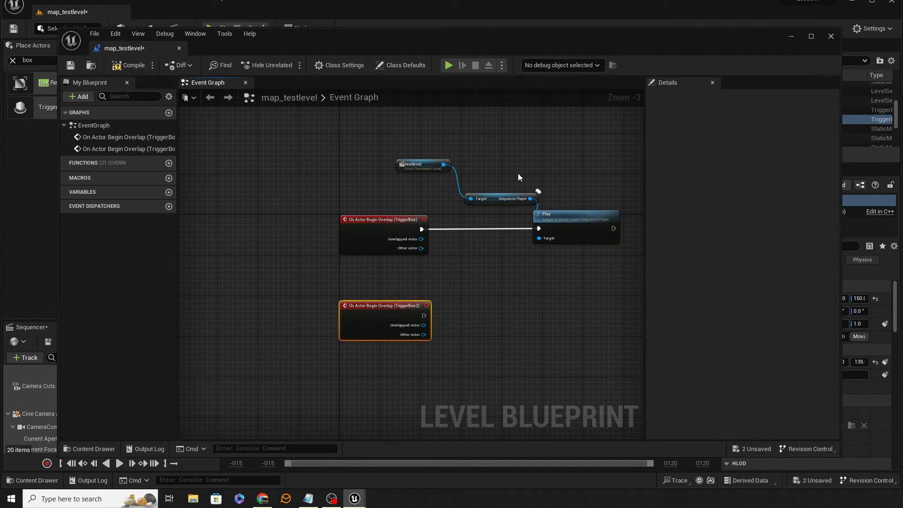
pyautogui.moveTo(518, 173); pyautogui.dragTo(557, 316)
pyautogui.hotkey('ctrl', 'c')
pyautogui.hotkey('ctrl', 'v')
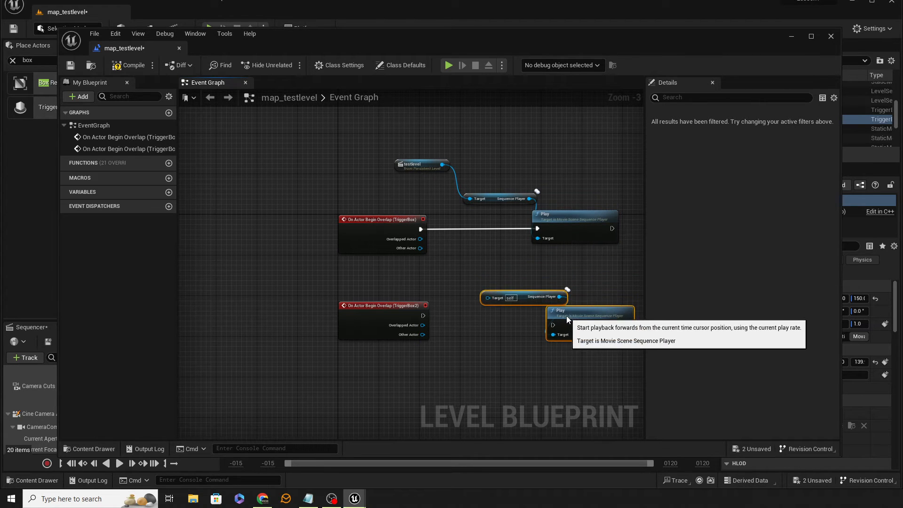
# Step: Raise the test_sequence_2 actor above the floor and move it near the entrance wall, at about X -100, Y 700, Z 80
pyautogui.moveTo(418, 41); pyautogui.dragTo(338, 328)
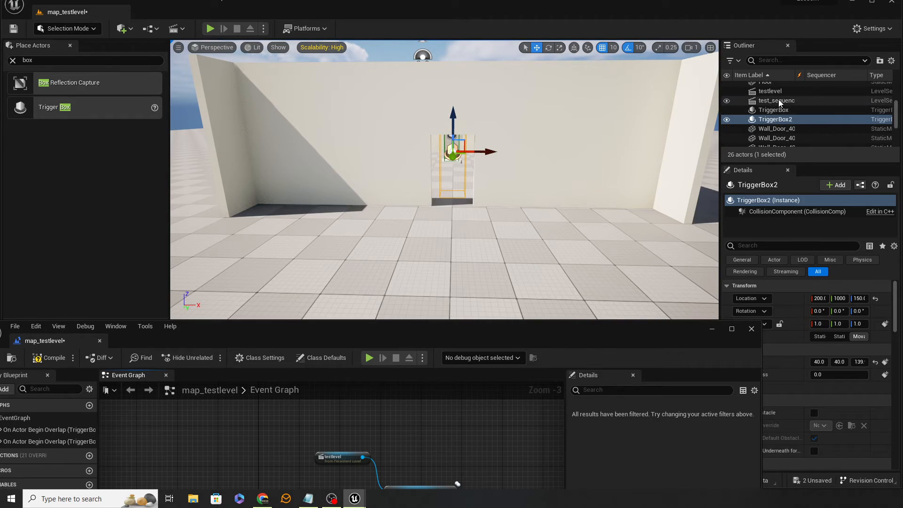
pyautogui.doubleClick(775, 119)
pyautogui.moveTo(444, 180); pyautogui.dragTo(444, 207, button='right')
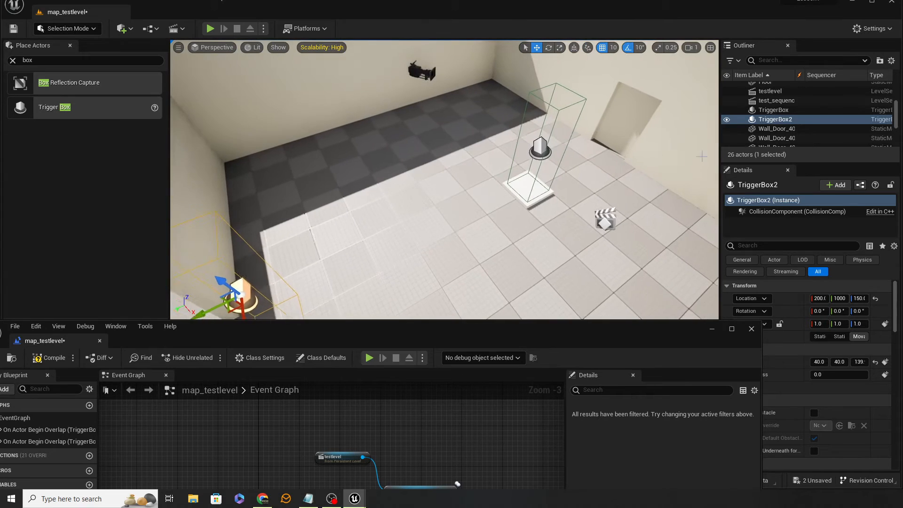
pyautogui.click(781, 100)
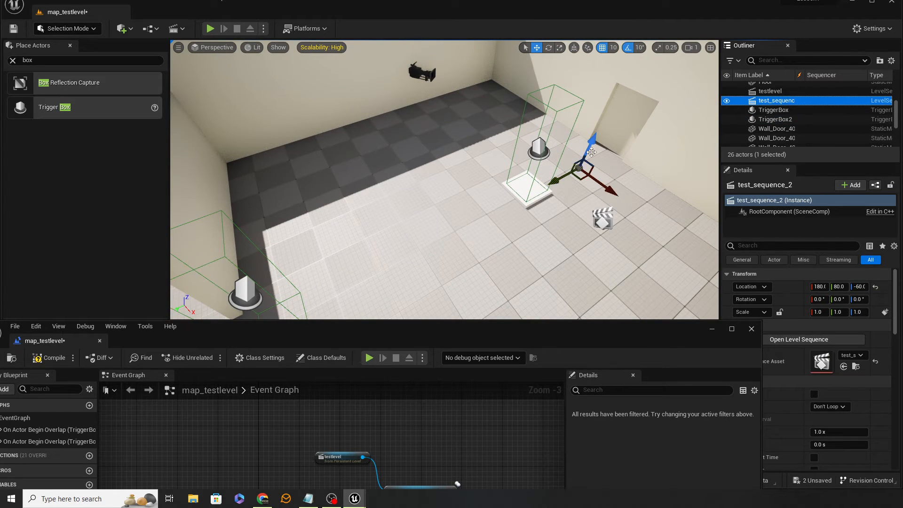
pyautogui.moveTo(591, 152); pyautogui.dragTo(335, 187)
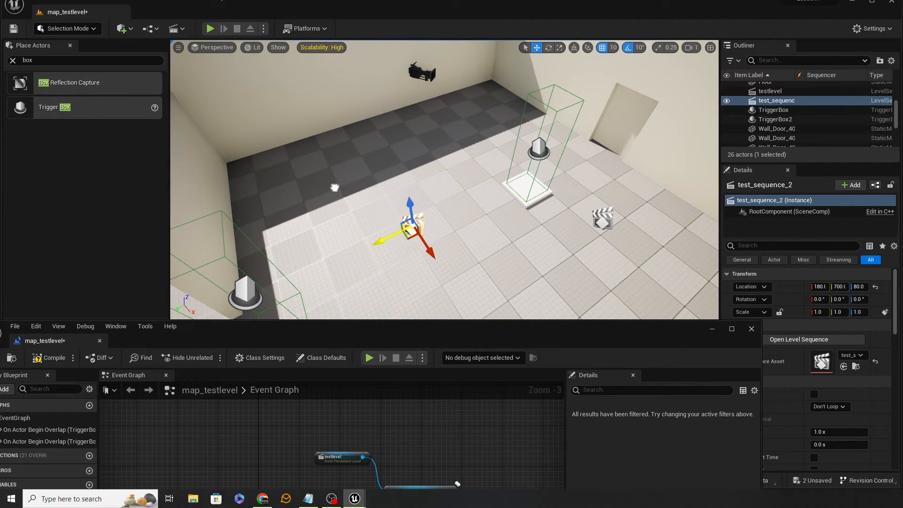
pyautogui.moveTo(424, 247); pyautogui.dragTo(380, 174)
pyautogui.press('s')
pyautogui.moveTo(380, 174); pyautogui.dragTo(420, 156, button='right')
pyautogui.press('w')
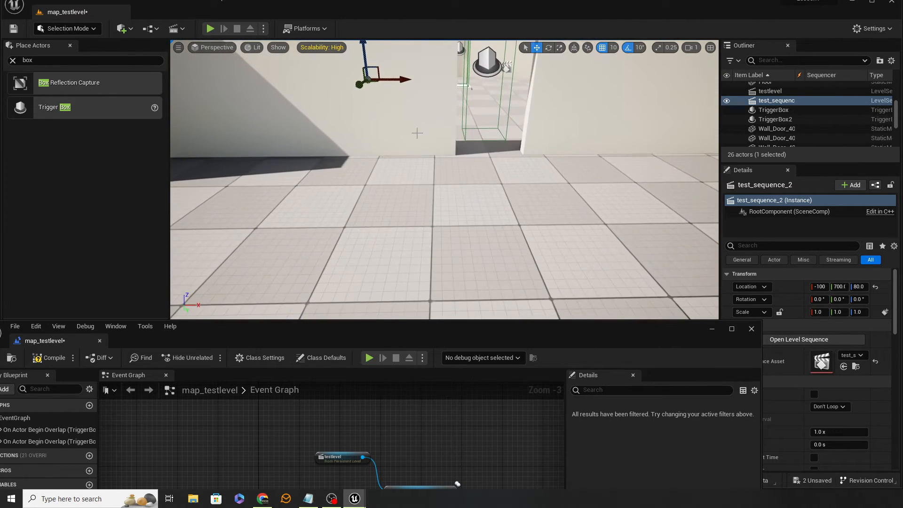
# Step: Wire a test_sequence_2 reference and TriggerBox2's overlap event into the copied playback nodes, and compile and save the level blueprint
pyautogui.moveTo(340, 326); pyautogui.dragTo(408, 29)
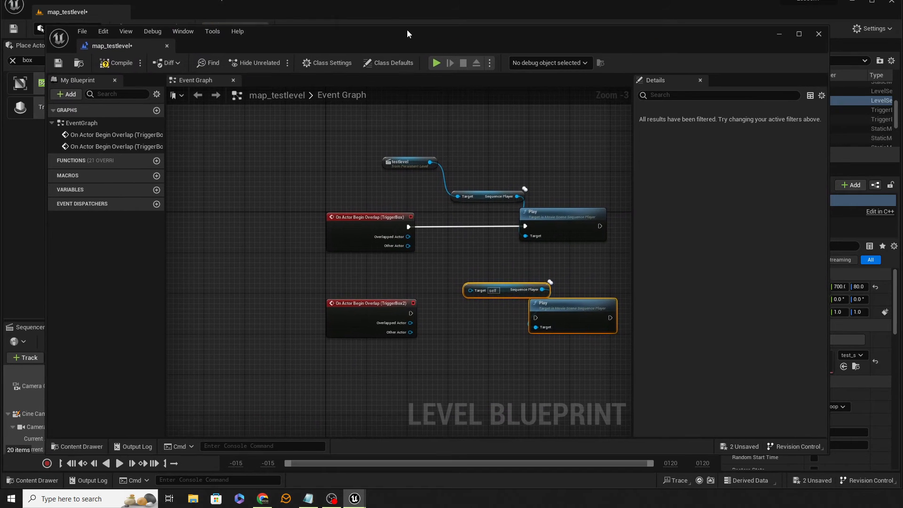
pyautogui.rightClick(385, 271)
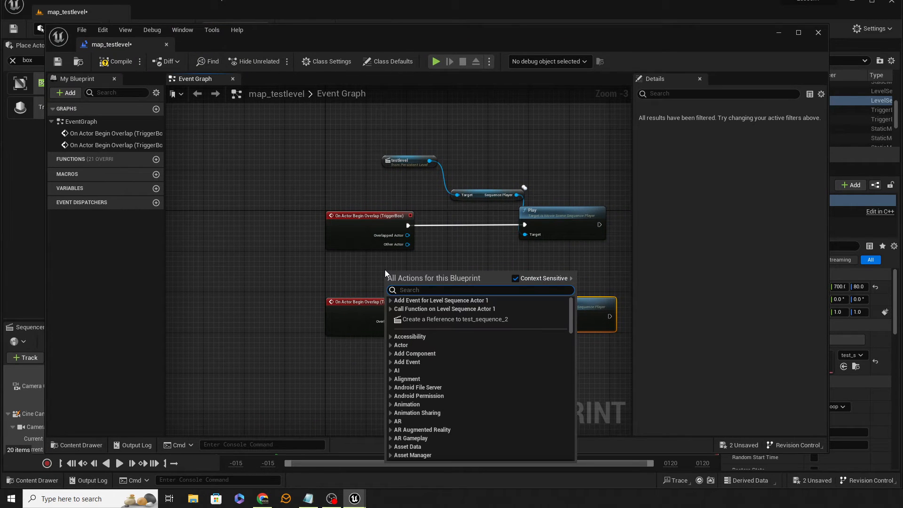
pyautogui.click(426, 319)
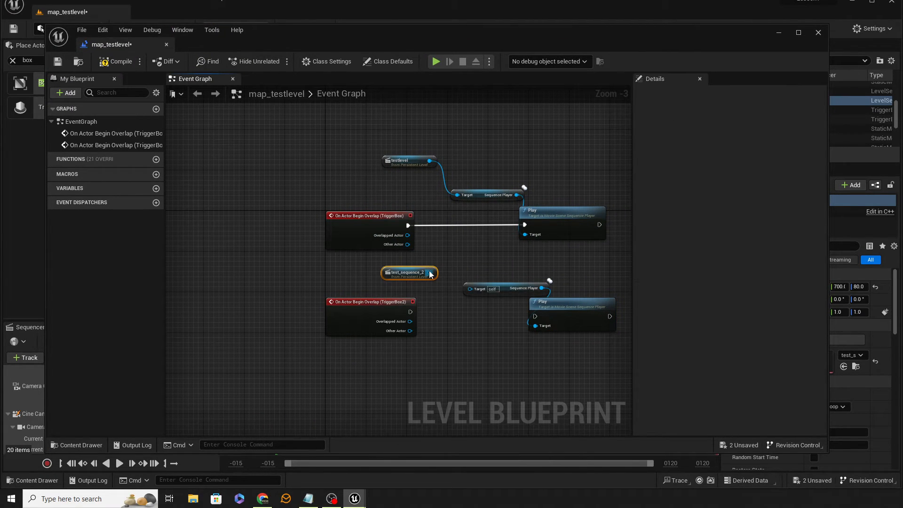
pyautogui.moveTo(429, 273); pyautogui.dragTo(475, 289)
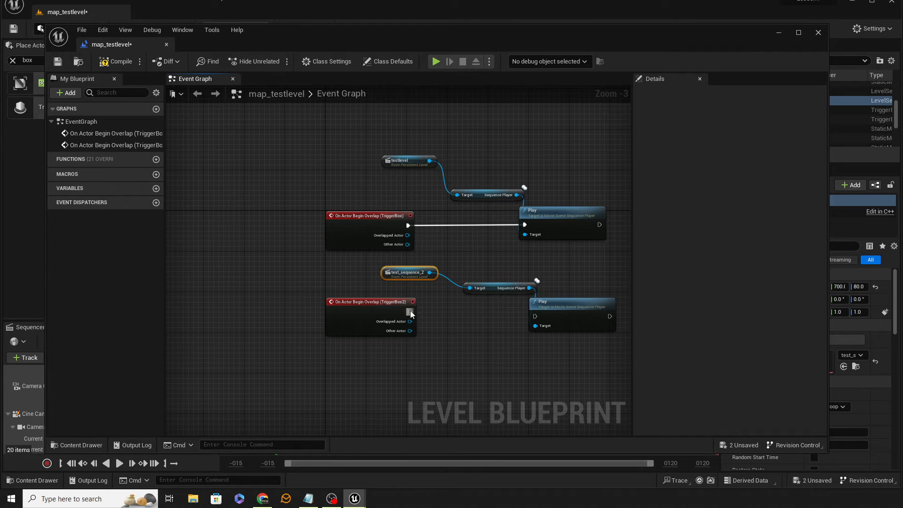
pyautogui.moveTo(410, 311); pyautogui.dragTo(540, 316)
pyautogui.click(118, 62)
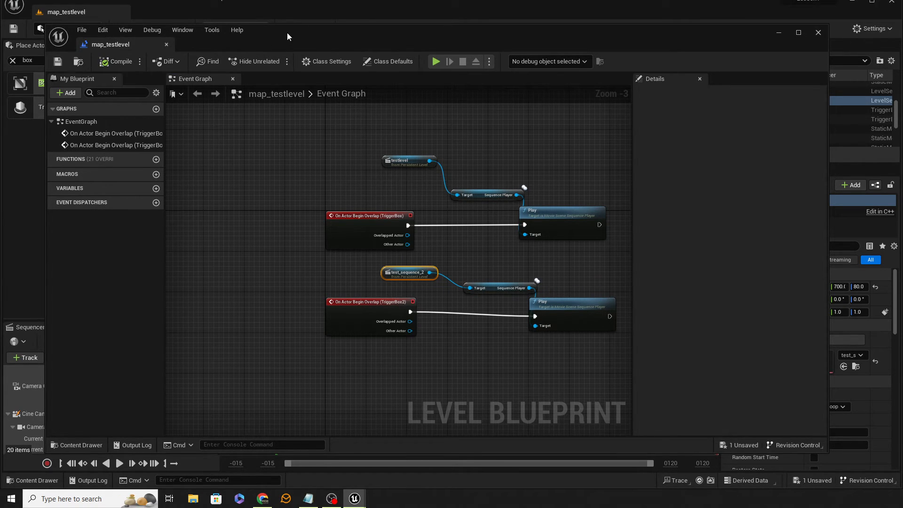
# Step: Play the level from outside the room and walk through the entrance doorway to test the camera sequence trigger
pyautogui.moveTo(287, 33); pyautogui.dragTo(902, 5)
pyautogui.press('s')
pyautogui.moveTo(451, 278); pyautogui.dragTo(437, 268, button='right')
pyautogui.rightClick(452, 277)
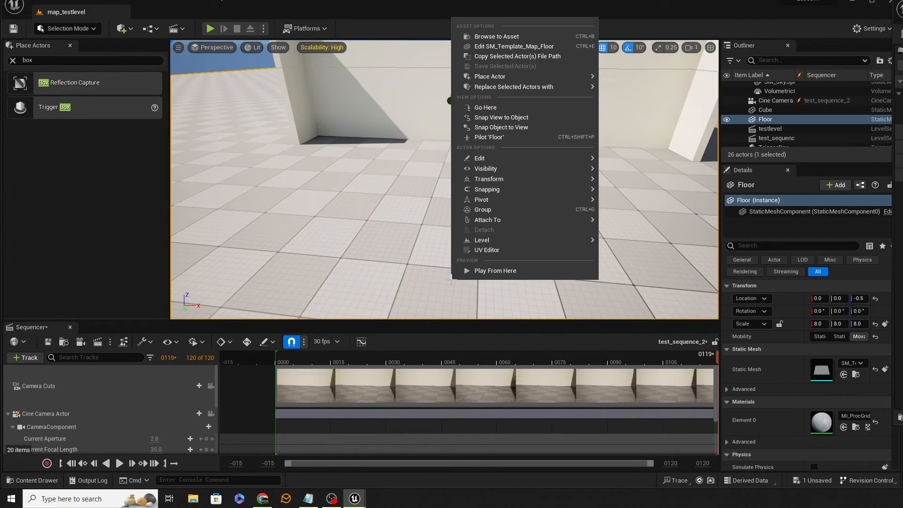
pyautogui.click(481, 271)
pyautogui.press('w')
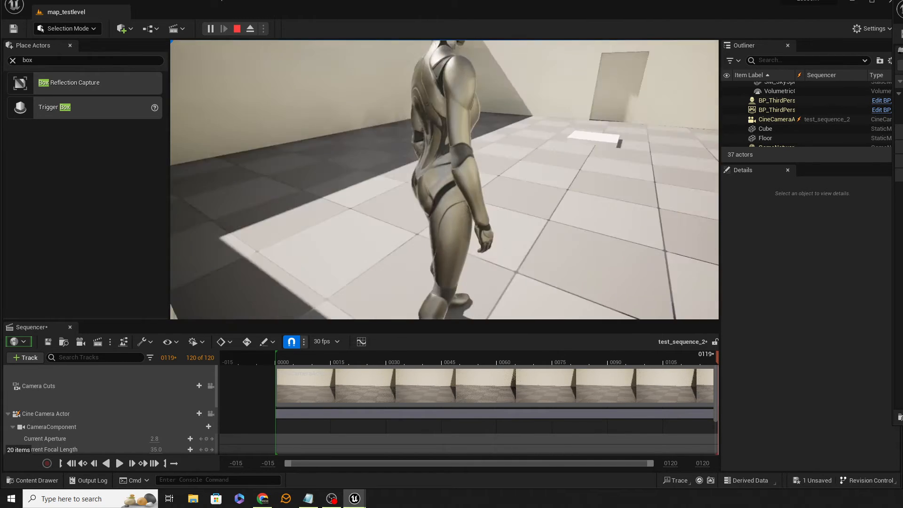
pyautogui.press('Escape')
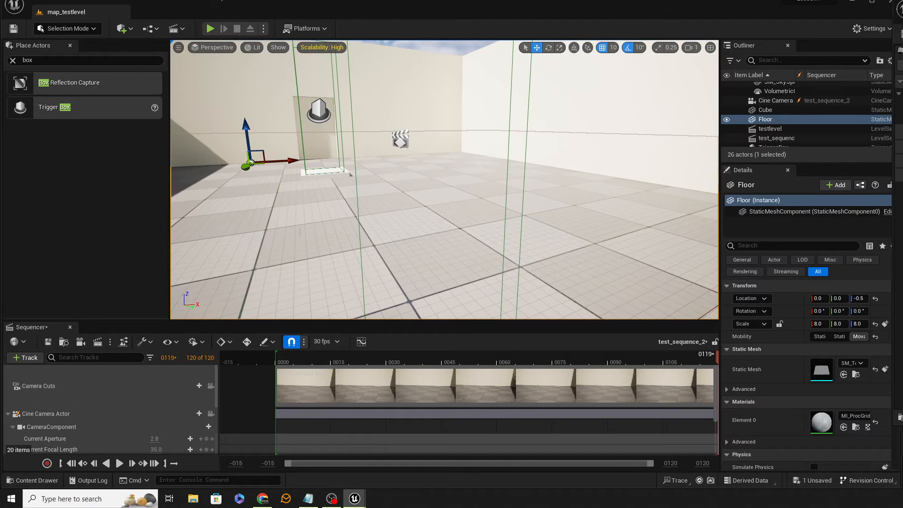
# Step: Shift the cine camera's Transform keys at frames 45 and 60 to frames 60 and 75
pyautogui.moveTo(418, 257); pyautogui.dragTo(270, 257, button='right')
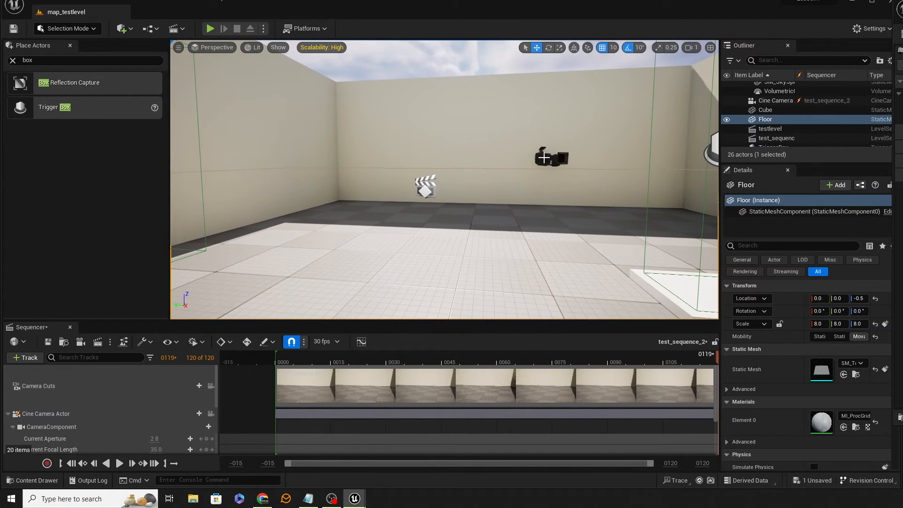
pyautogui.click(544, 157)
pyautogui.moveTo(716, 358); pyautogui.dragTo(277, 341)
pyautogui.moveTo(466, 241); pyautogui.dragTo(446, 237, button='right')
pyautogui.scroll(-3, 183, 406)
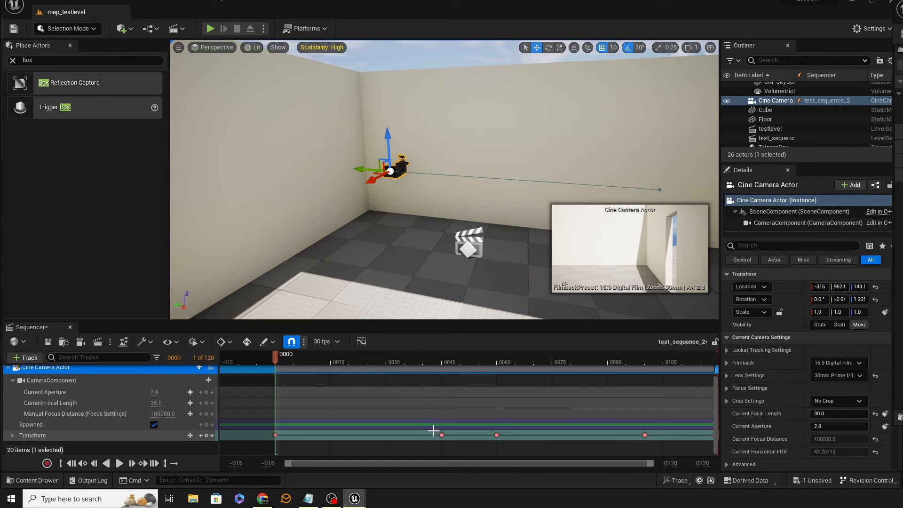
pyautogui.moveTo(447, 430); pyautogui.dragTo(551, 439)
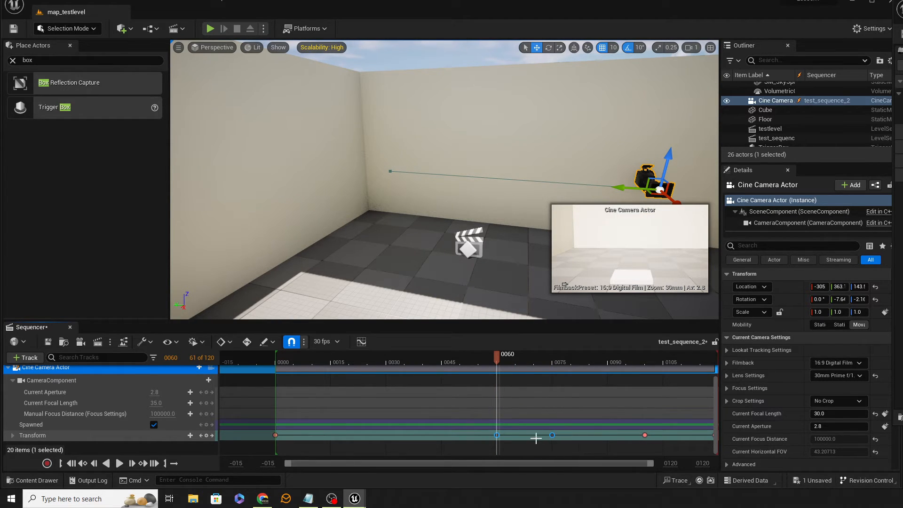
# Step: Copy the cine camera's Transform key at frame 0 to frame 15, then save and close the sequence
pyautogui.moveTo(262, 427); pyautogui.dragTo(289, 443)
pyautogui.rightClick(275, 435)
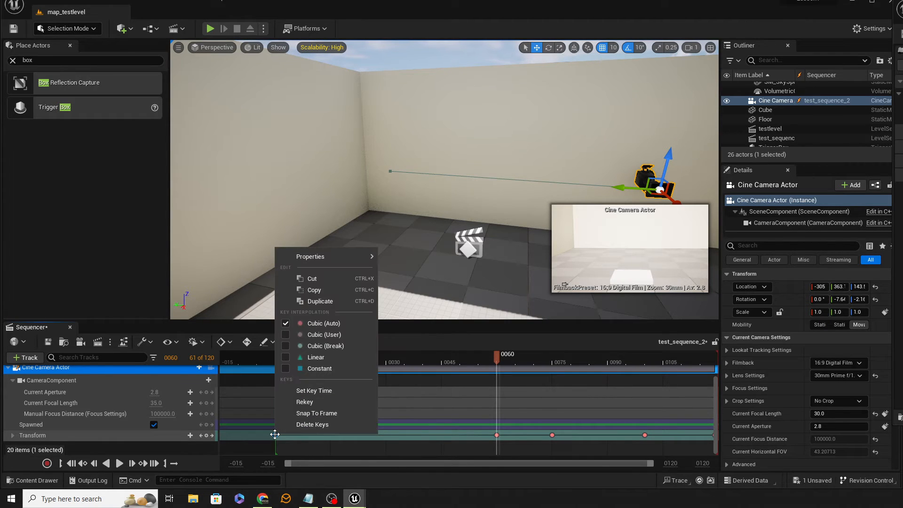
pyautogui.click(314, 291)
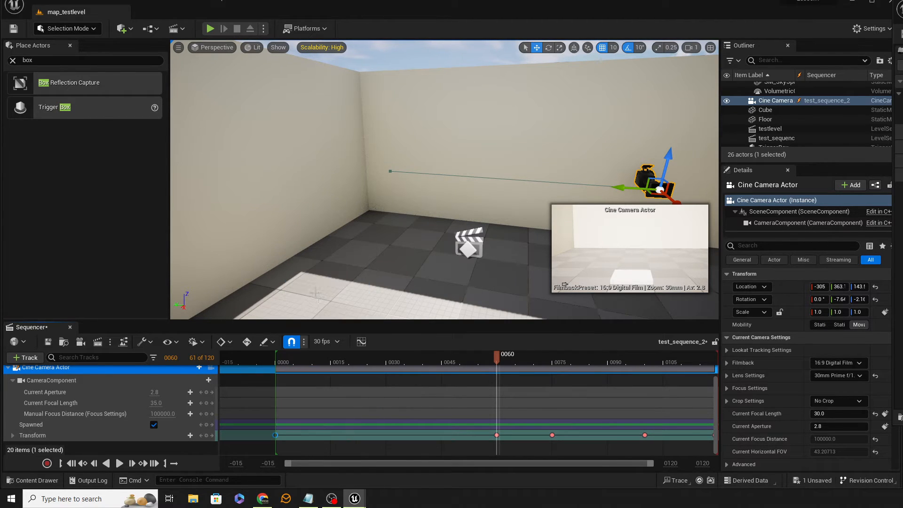
pyautogui.rightClick(330, 434)
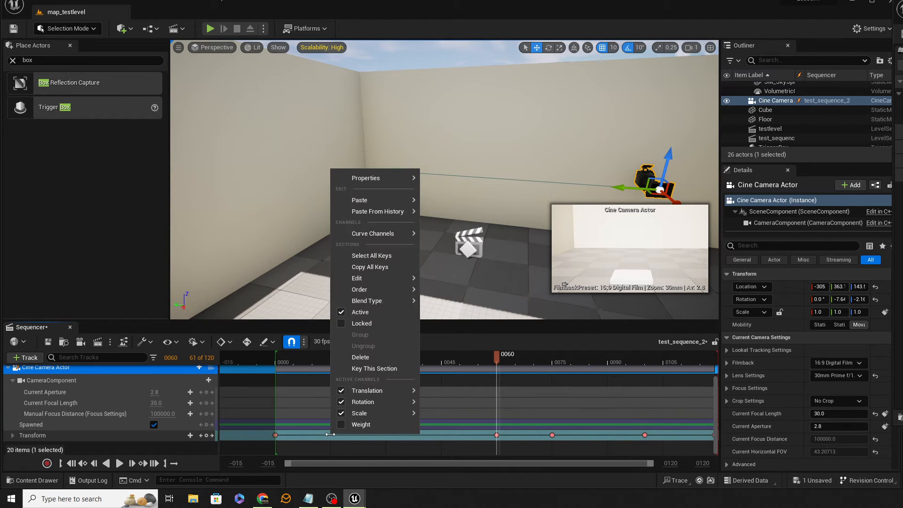
pyautogui.moveTo(366, 205)
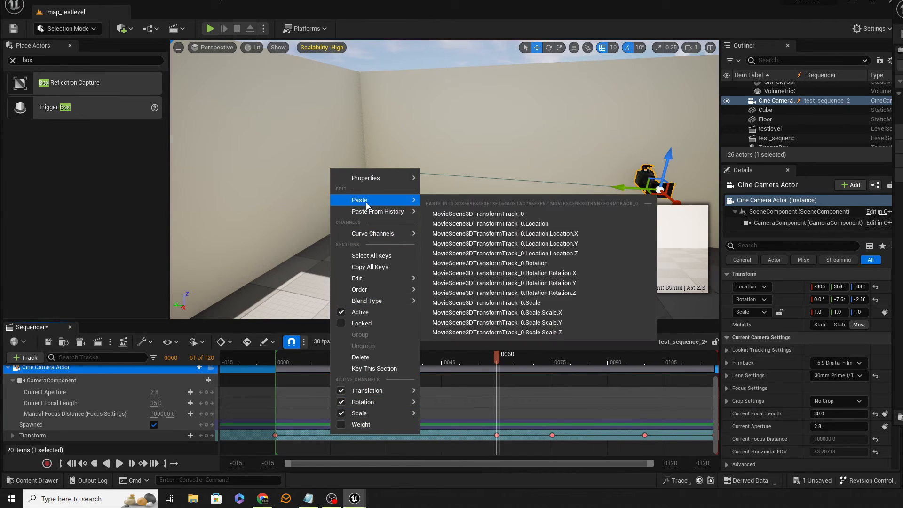
pyautogui.click(312, 432)
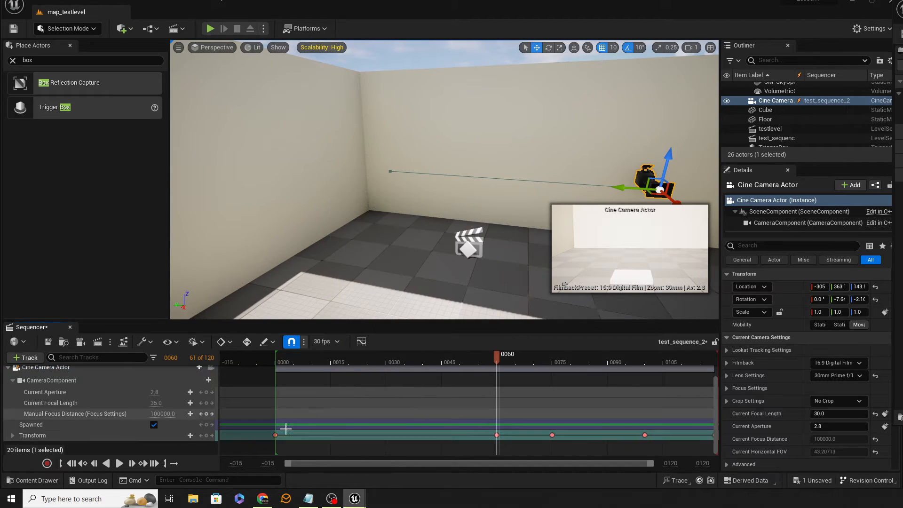
pyautogui.moveTo(258, 427); pyautogui.dragTo(334, 438)
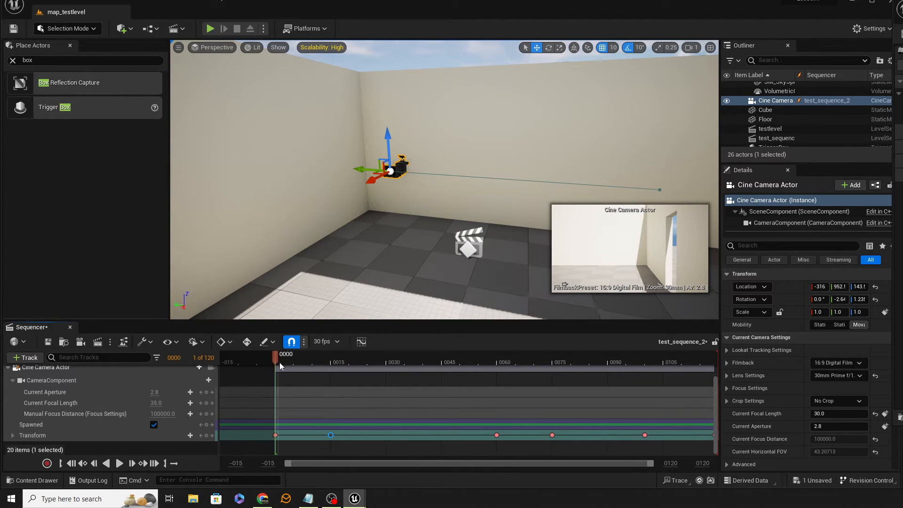
pyautogui.moveTo(305, 364); pyautogui.dragTo(293, 404)
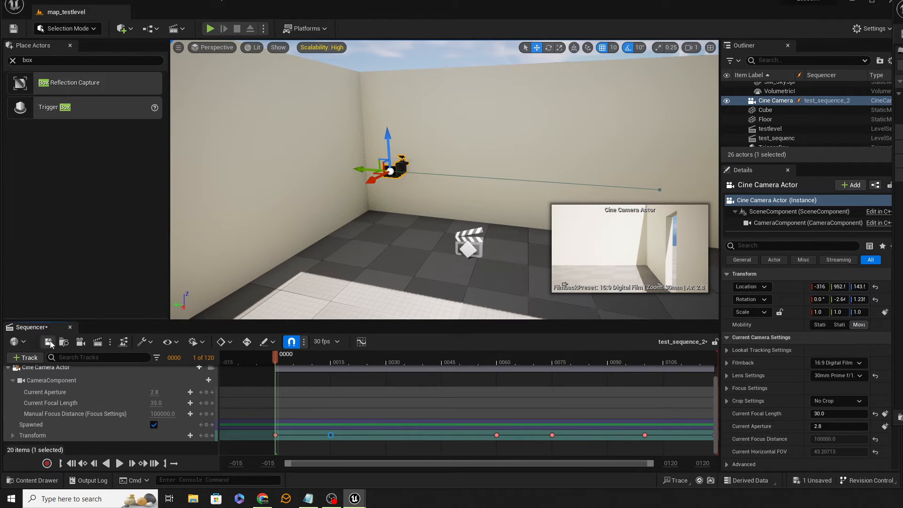
pyautogui.click(70, 326)
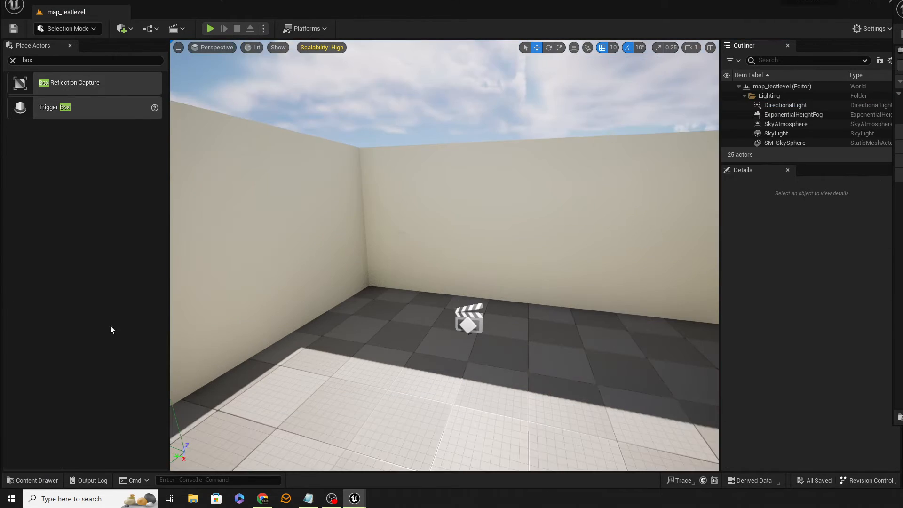
# Step: Place a Player Start outside the entrance at about X 170, Y 1820, Z 92, rotated about -90° around Z to face the doorway
pyautogui.moveTo(444, 256); pyautogui.dragTo(233, 274, button='right')
pyautogui.press('w')
pyautogui.press('s')
pyautogui.moveTo(307, 161); pyautogui.dragTo(307, 165, button='right')
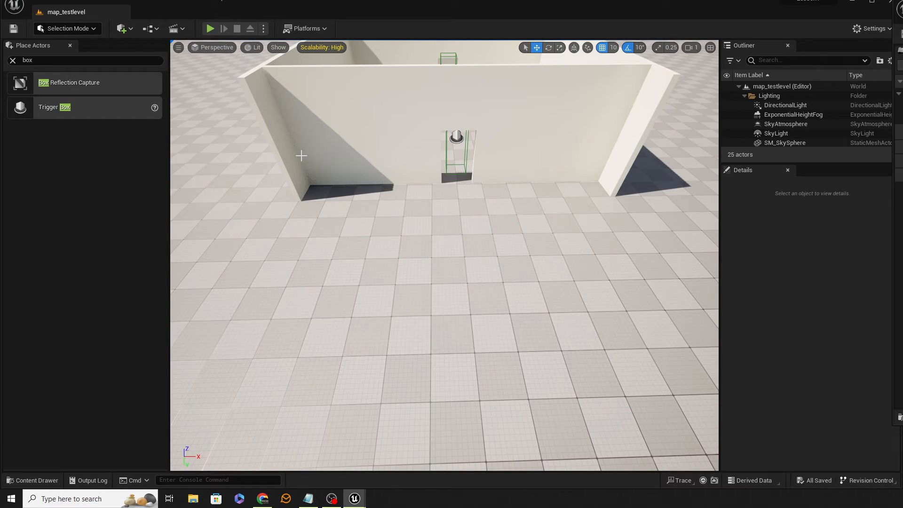
pyautogui.click(14, 60)
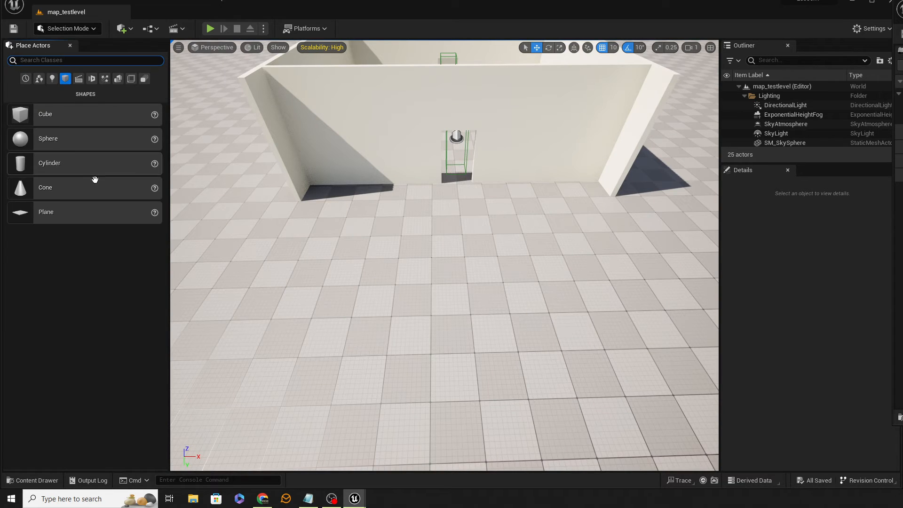
pyautogui.click(25, 79)
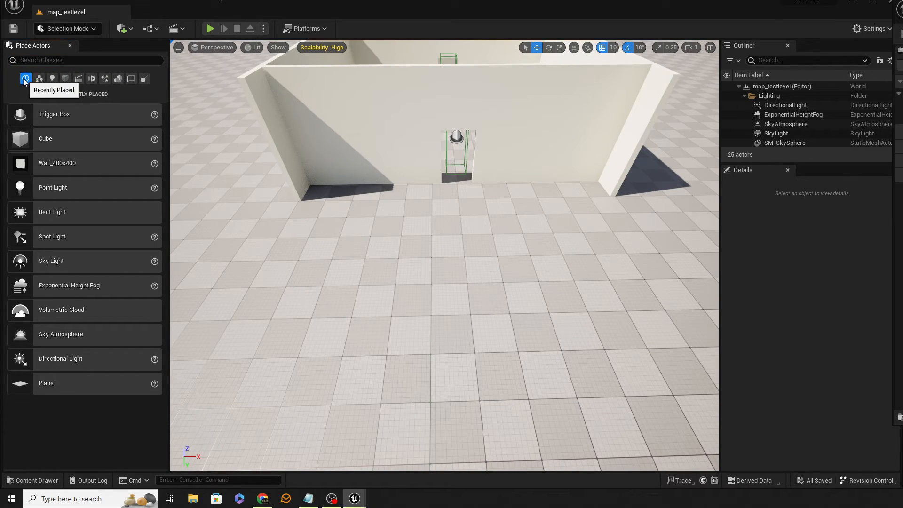
pyautogui.click(40, 79)
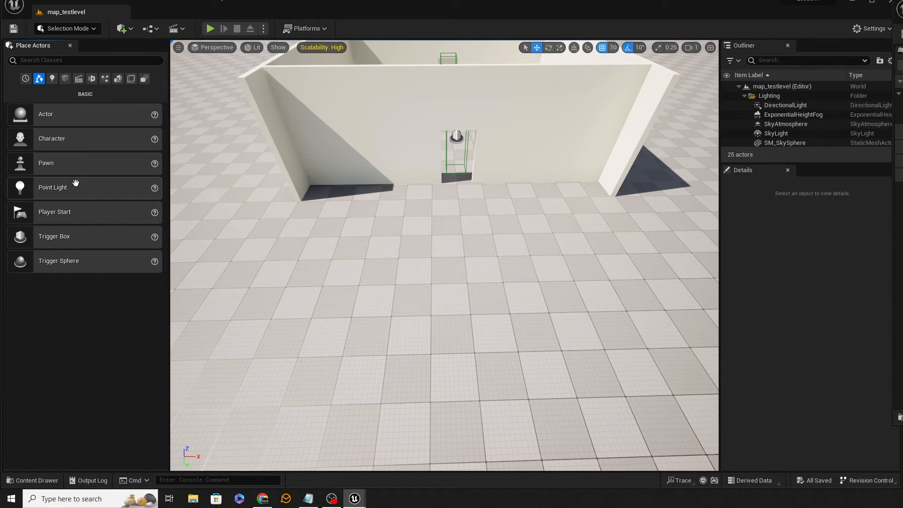
pyautogui.moveTo(63, 214); pyautogui.dragTo(438, 395)
pyautogui.press('e')
pyautogui.scroll(-8, 502, 327)
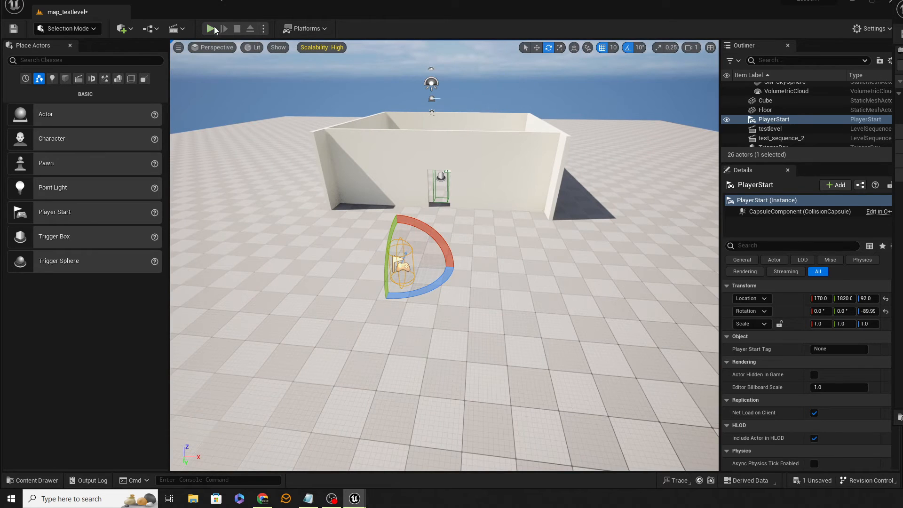
# Step: Play the level through the entrance and sliding door, then circle outside and re-enter to test whether the camera sequence triggers again
pyautogui.click(212, 28)
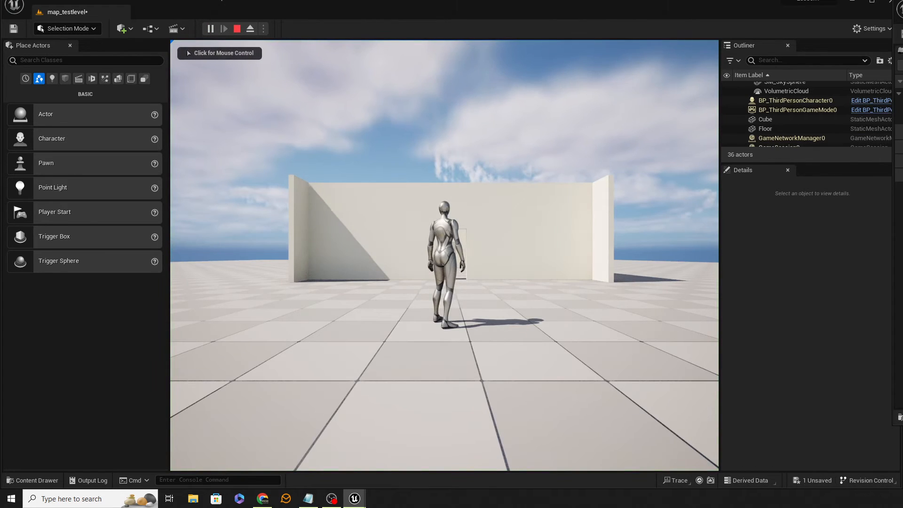
pyautogui.click(444, 255)
pyautogui.press('w')
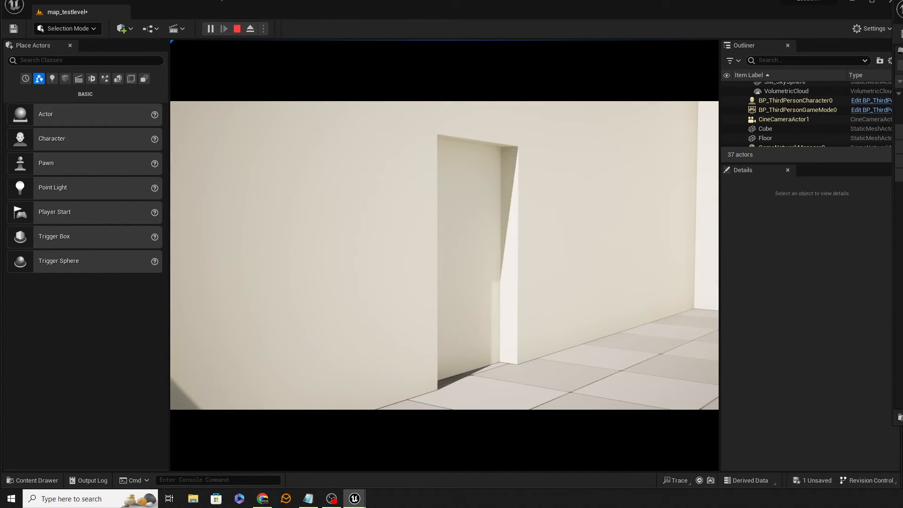
pyautogui.press('w')
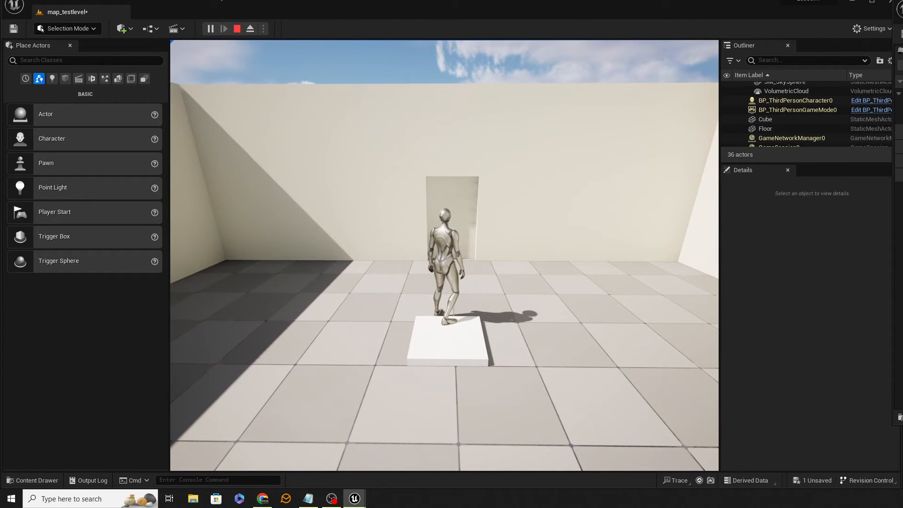
pyautogui.press('w')
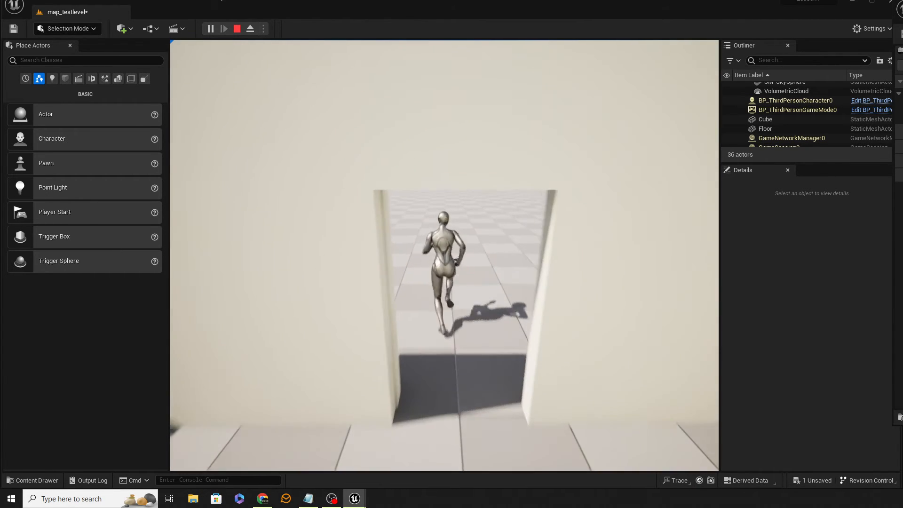
pyautogui.press('w')
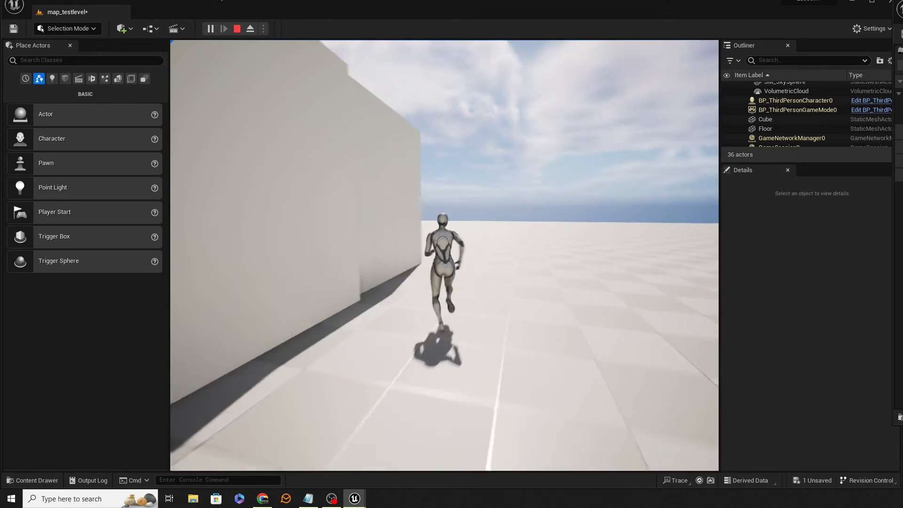
pyautogui.press('w')
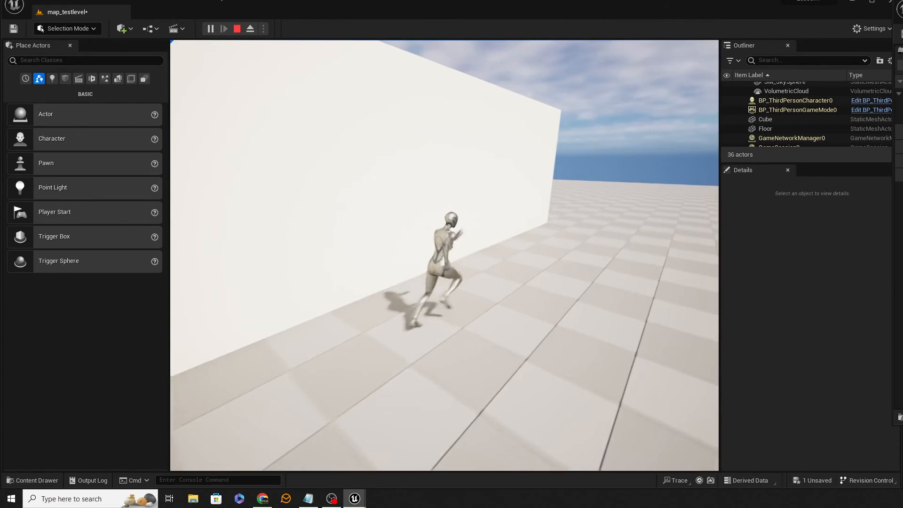
pyautogui.press('w')
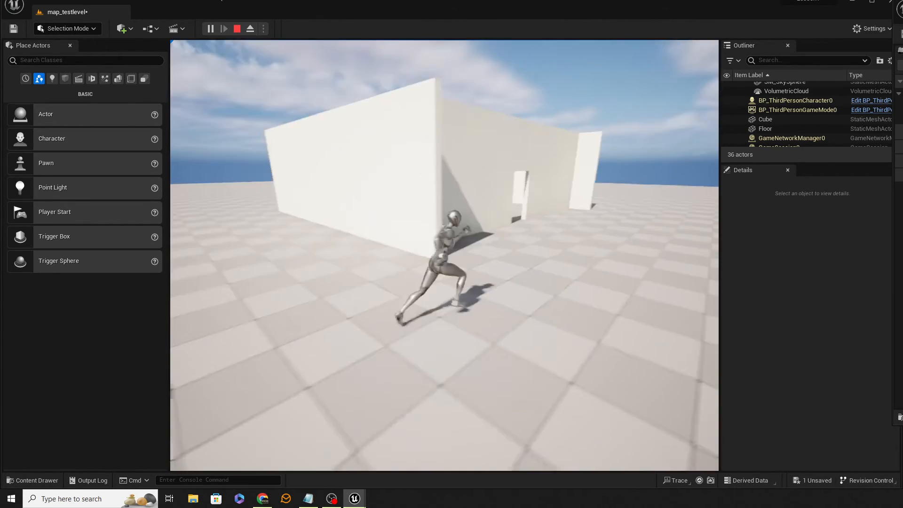
pyautogui.press('w')
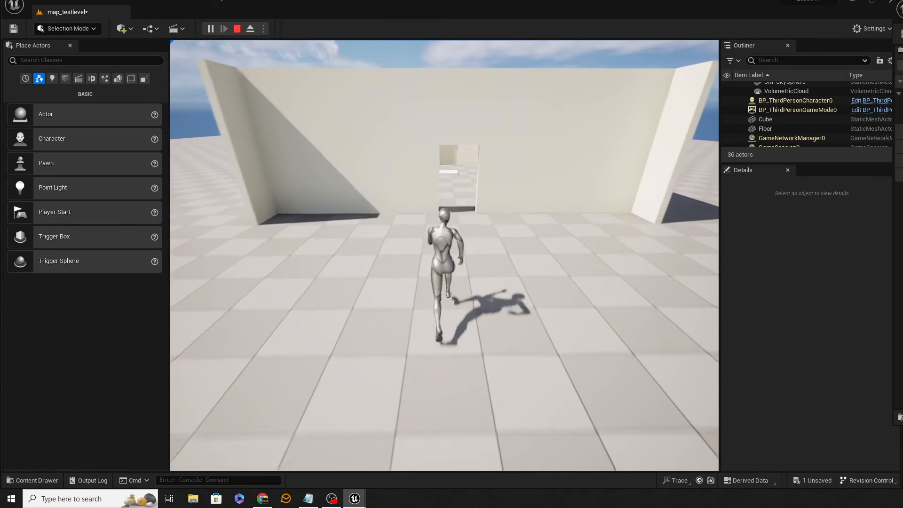
pyautogui.press('w')
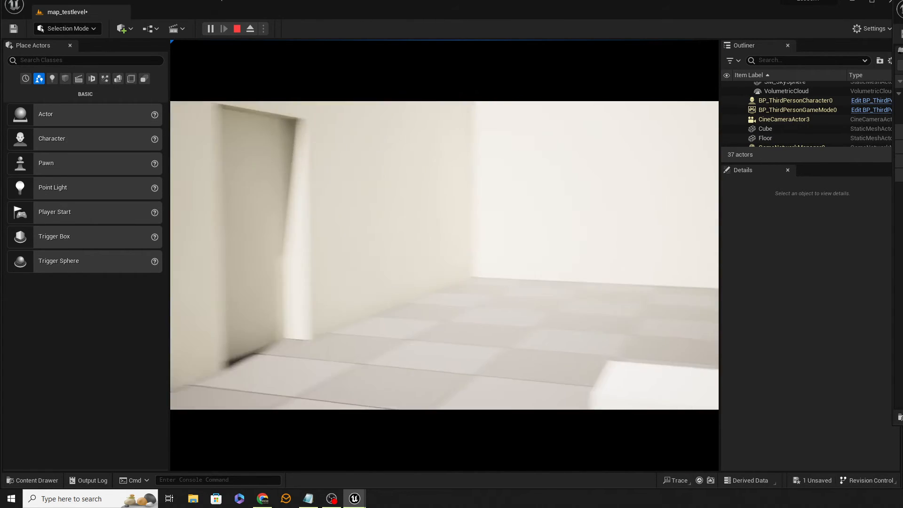
pyautogui.press('w')
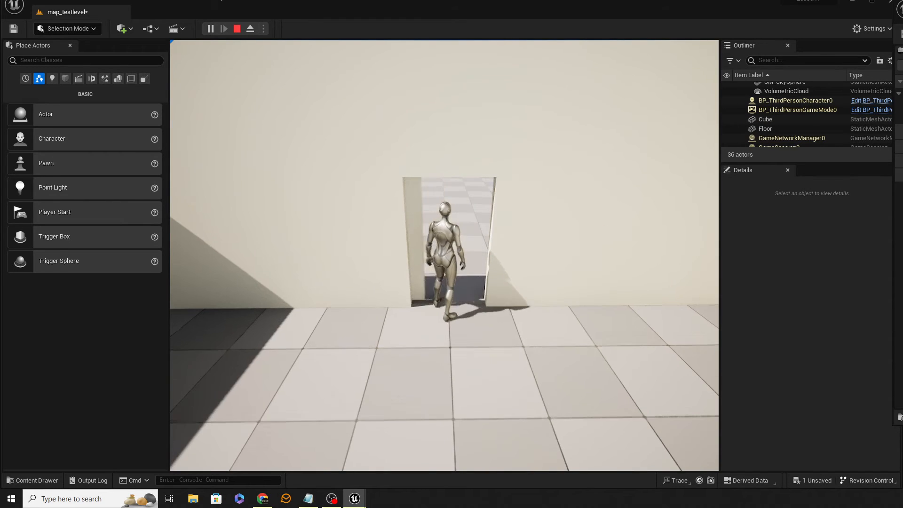
pyautogui.press('Escape')
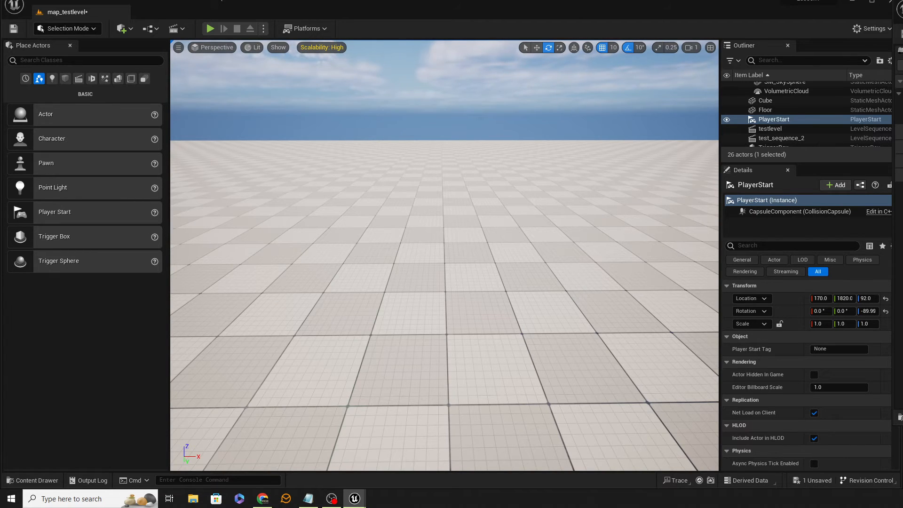
# Step: Insert a Do Once node between TriggerBox2's overlap event and its Play node, then compile, save and close the level blueprint
pyautogui.moveTo(902, 10); pyautogui.dragTo(336, 35)
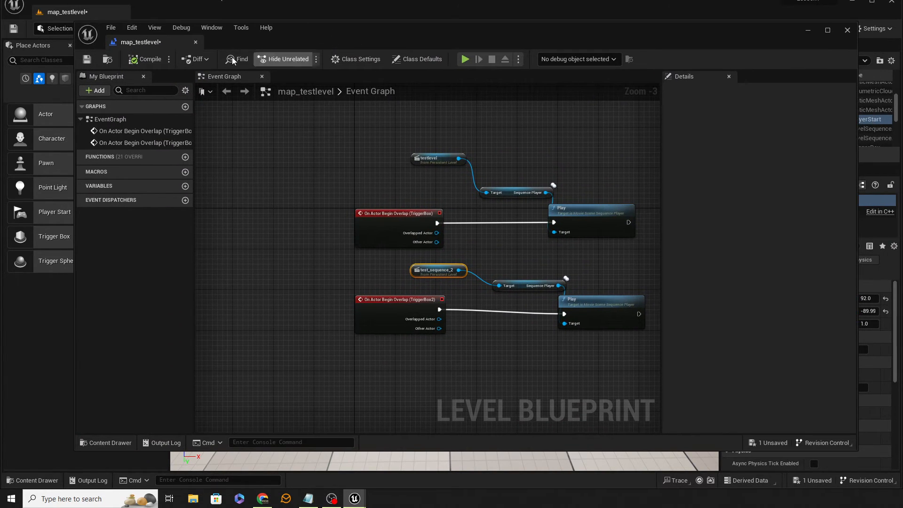
pyautogui.click(87, 59)
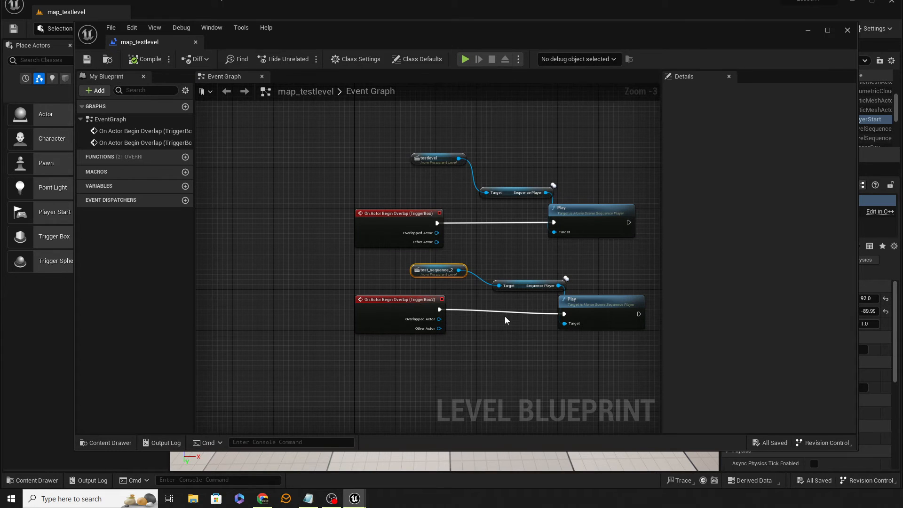
pyautogui.scroll(2, 506, 320)
pyautogui.moveTo(493, 269); pyautogui.dragTo(466, 271, button='right')
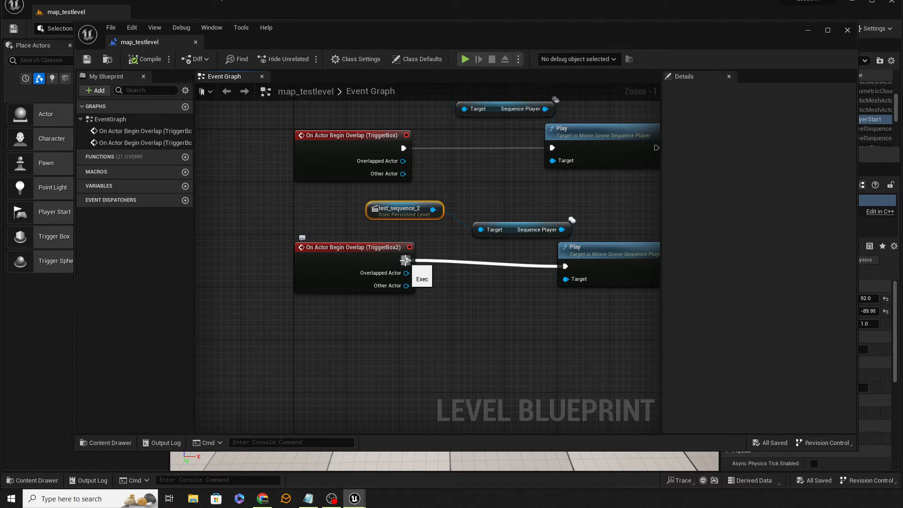
pyautogui.moveTo(405, 261); pyautogui.dragTo(442, 288)
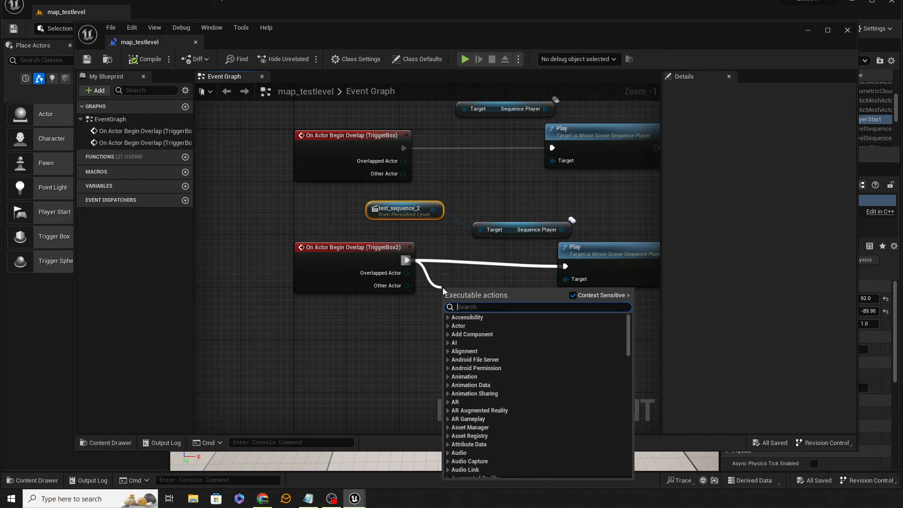
pyautogui.write('do once')
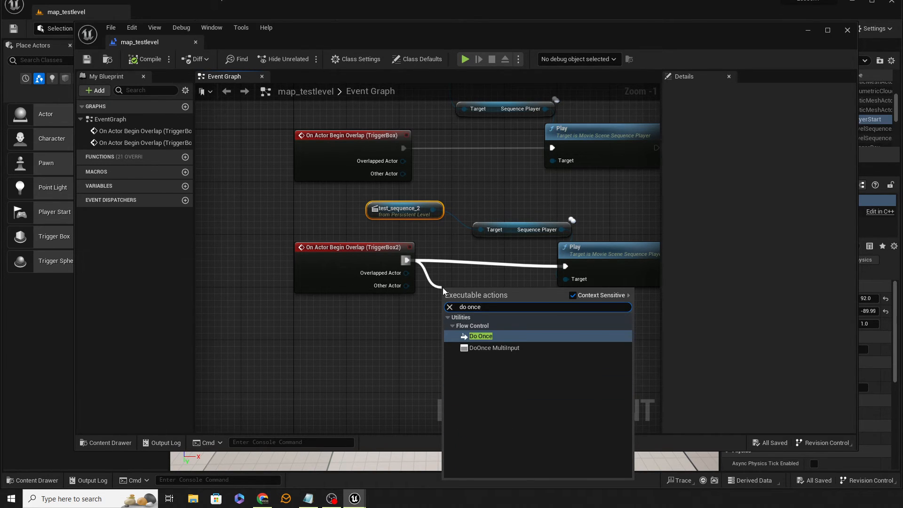
pyautogui.click(489, 336)
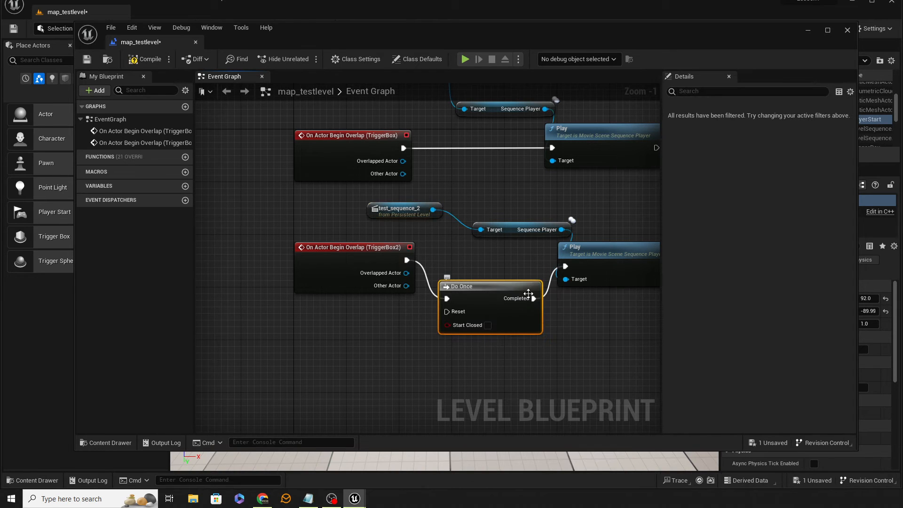
pyautogui.moveTo(492, 287); pyautogui.dragTo(492, 247)
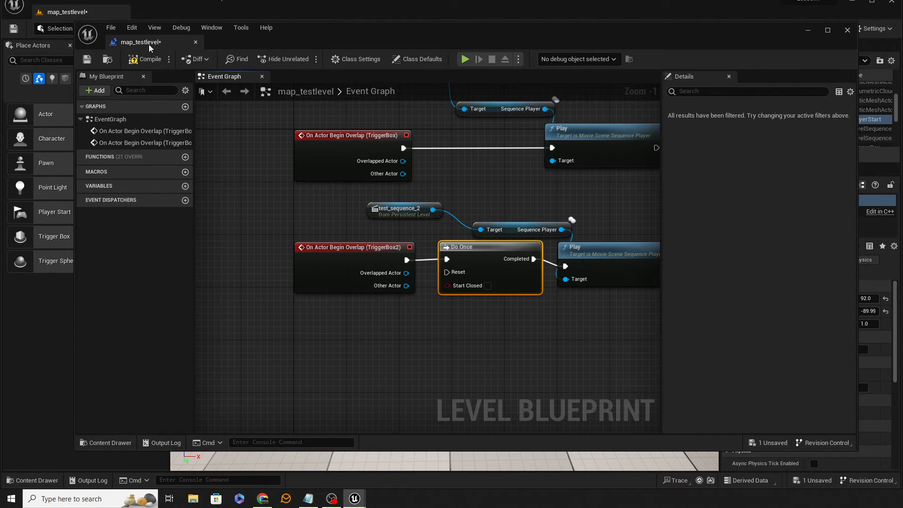
pyautogui.click(145, 60)
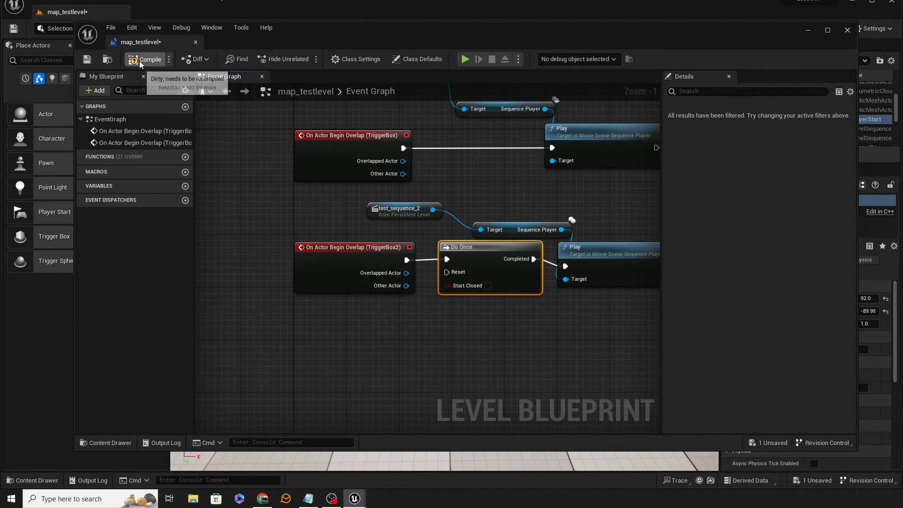
pyautogui.click(88, 59)
pyautogui.click(196, 42)
# Step: Play the level through the entrance, circle outside and re-enter to test whether the camera sequence triggers only once
pyautogui.rightClick(404, 118)
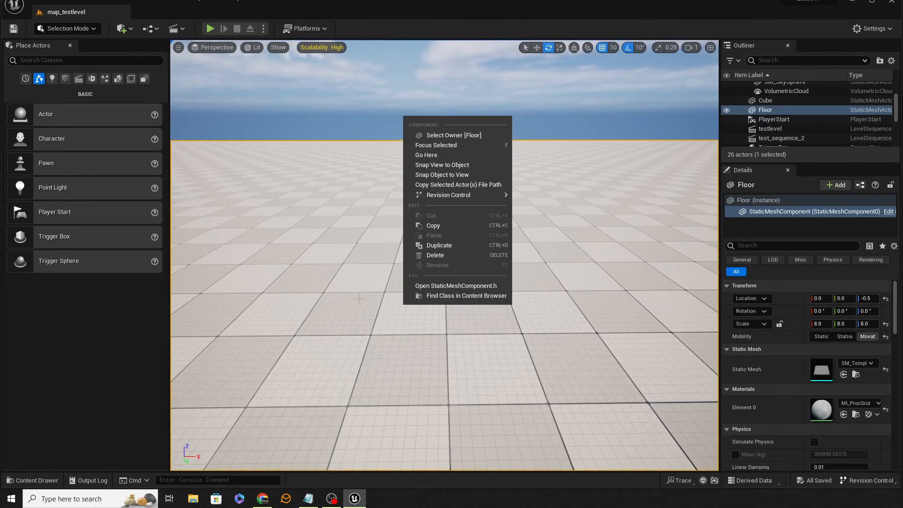
pyautogui.click(207, 27)
pyautogui.click(210, 28)
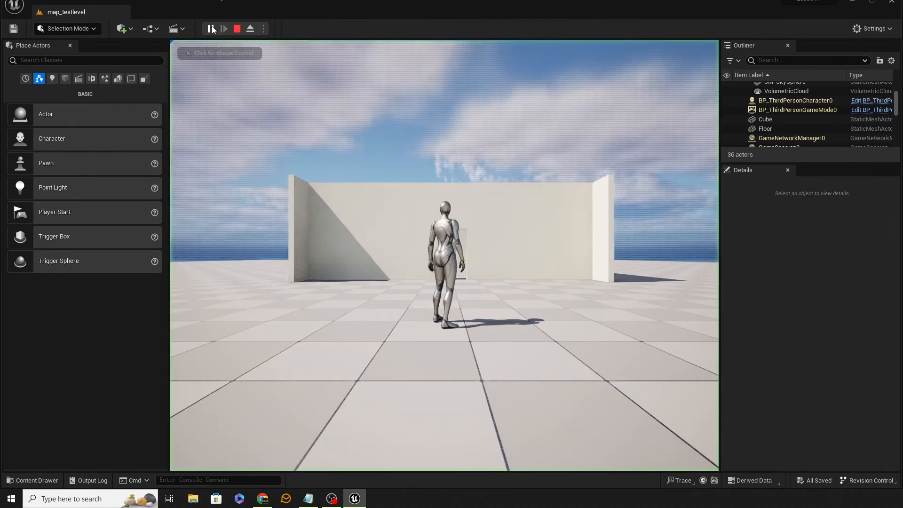
pyautogui.press('w')
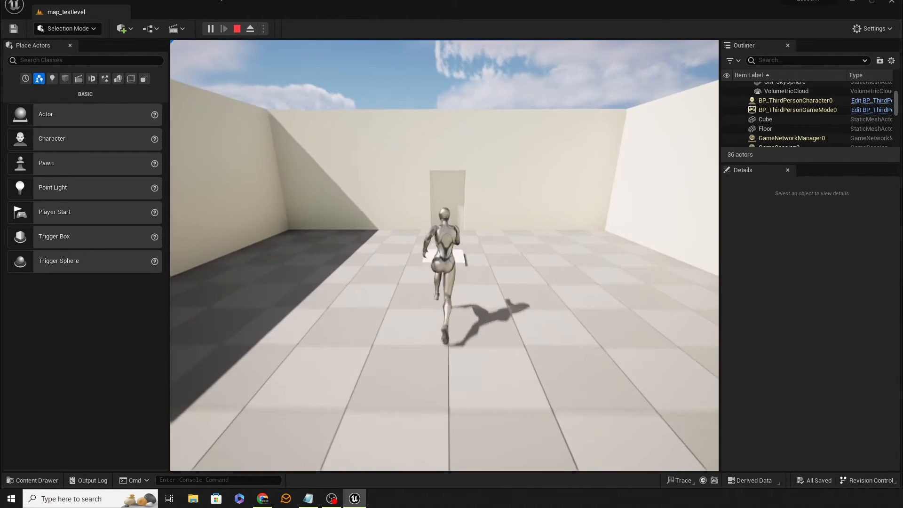
pyautogui.press('w')
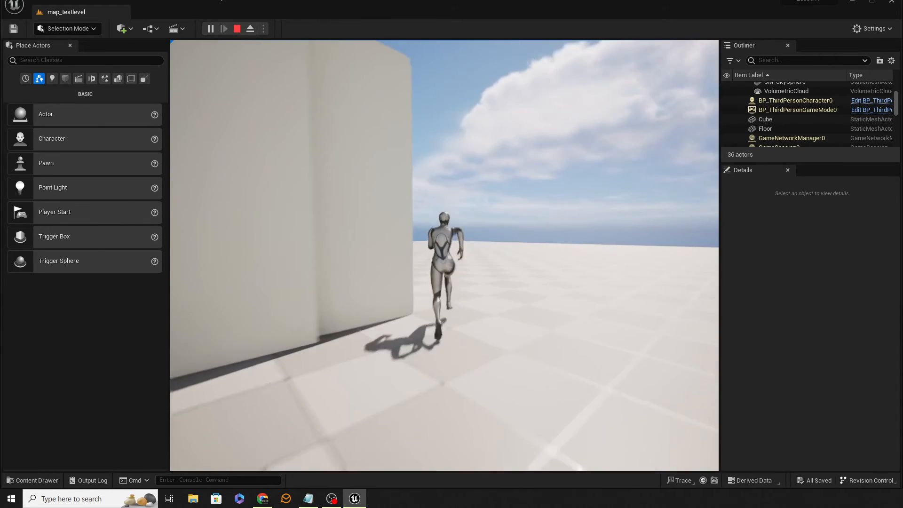
pyautogui.press('d')
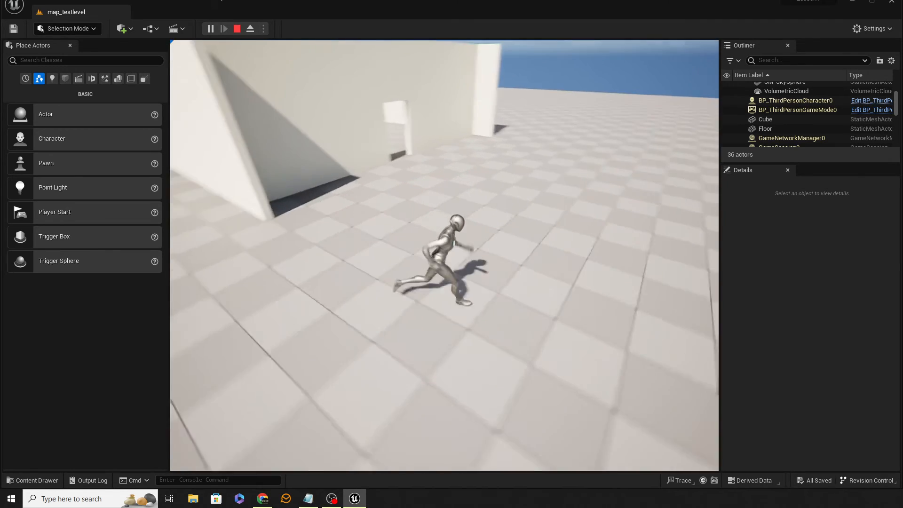
pyautogui.press('d')
pyautogui.press('w')
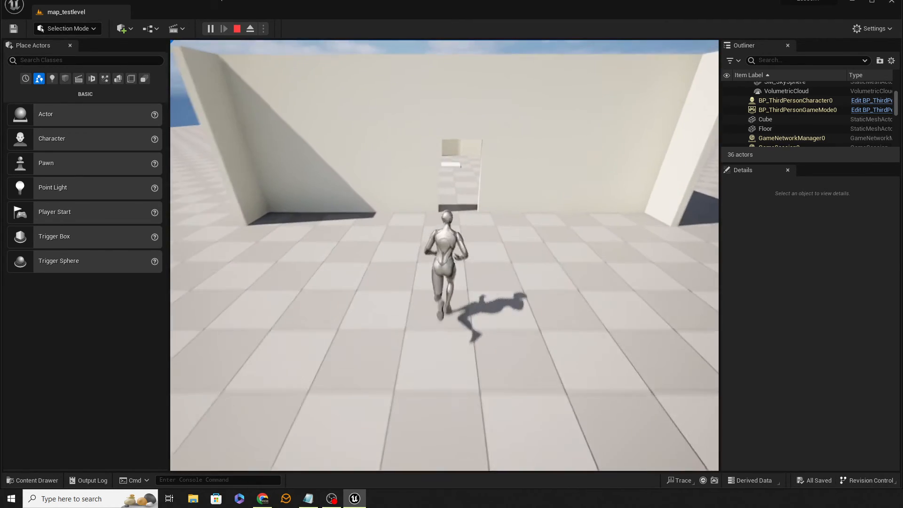
pyautogui.press('w')
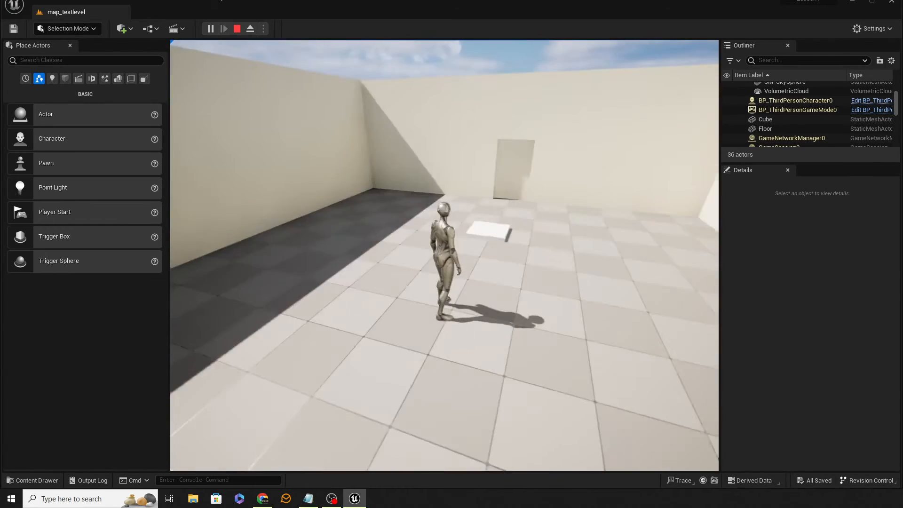
pyautogui.press('w')
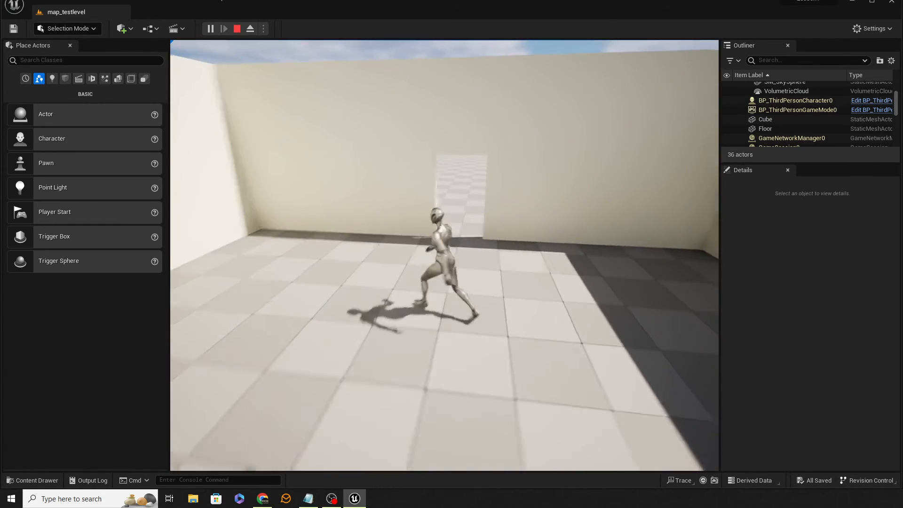
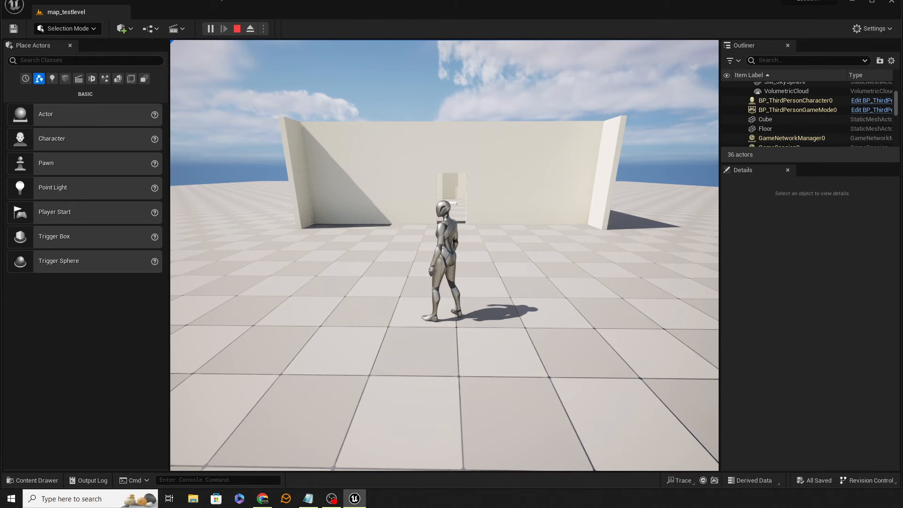
pyautogui.press('w')
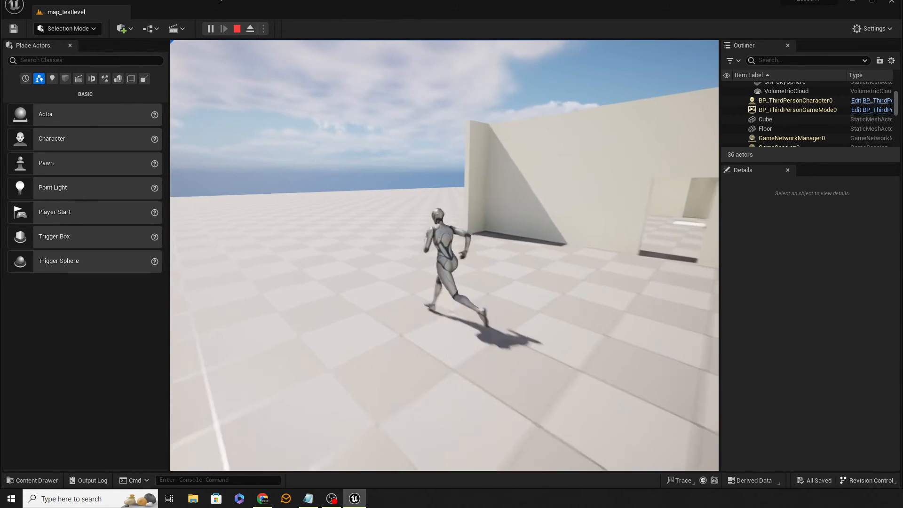
pyautogui.press('space')
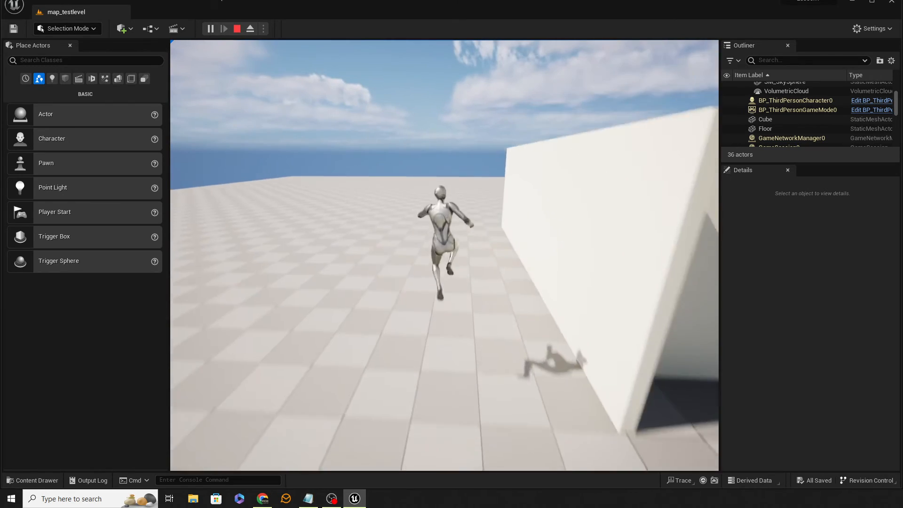
pyautogui.press('Escape')
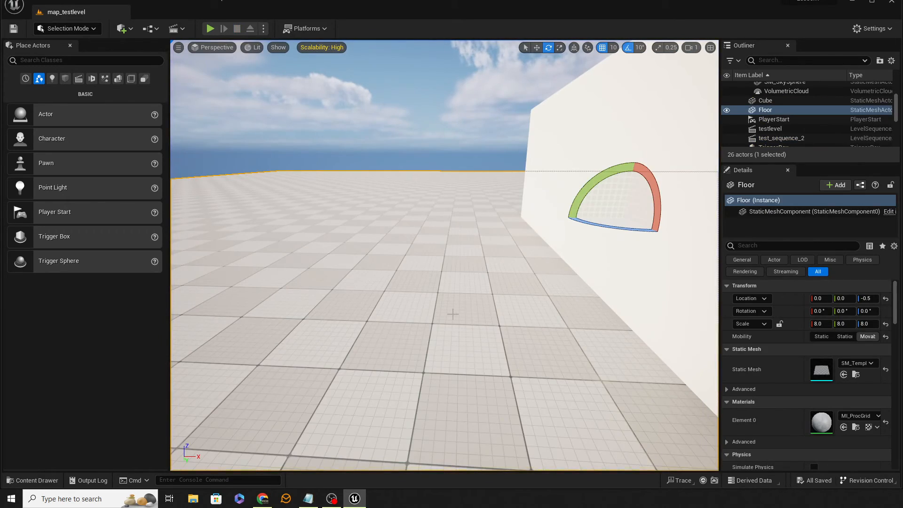
# Step: Move the floor along Y to about 3730 so its edge lies just beyond the room's sliding door wall
pyautogui.moveTo(444, 255); pyautogui.dragTo(515, 313, button='right')
pyautogui.press('w')
pyautogui.press('s')
pyautogui.press('d')
pyautogui.press('s')
pyautogui.moveTo(370, 315); pyautogui.dragTo(403, 320, button='right')
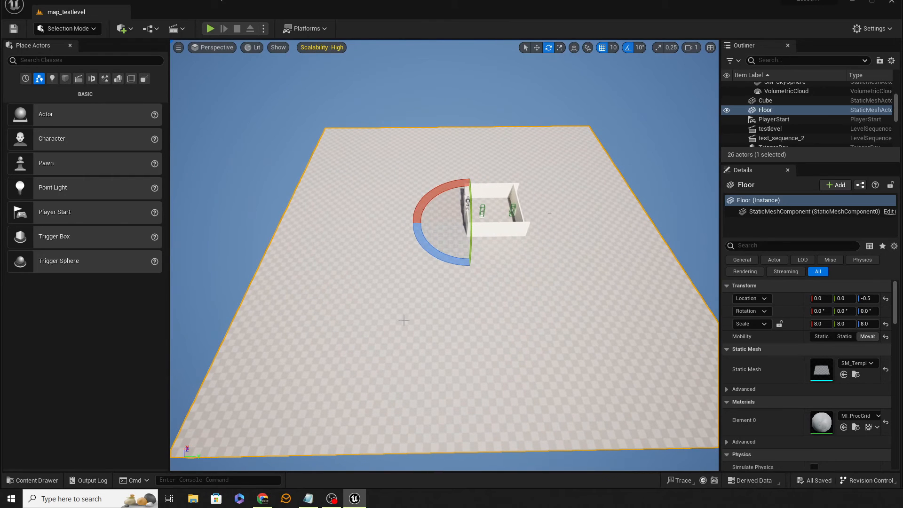
pyautogui.moveTo(492, 228); pyautogui.dragTo(672, 228)
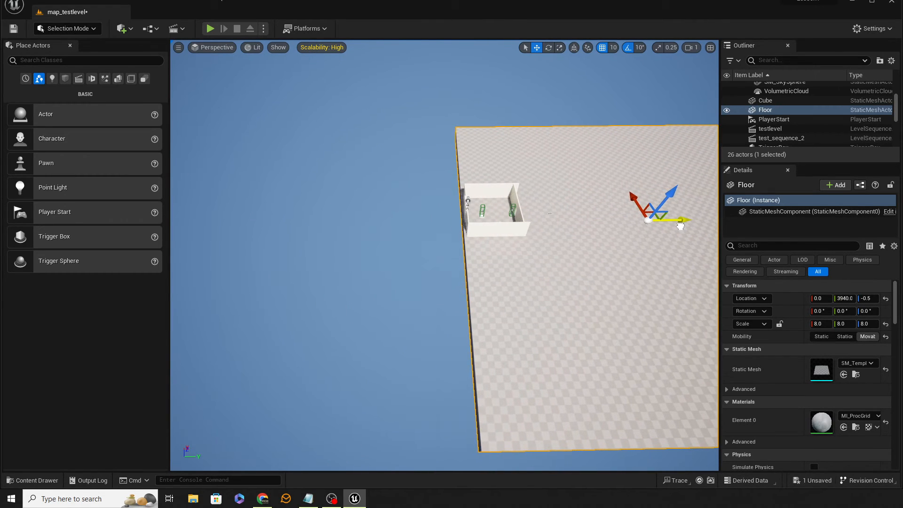
pyautogui.press('d')
pyautogui.moveTo(628, 227)
pyautogui.mouseDown(button='right')
pyautogui.moveTo(581, 229)
pyautogui.moveTo(621, 227)
pyautogui.moveTo(612, 243)
pyautogui.moveTo(621, 241)
pyautogui.mouseUp(button='right')
pyautogui.press('w')
pyautogui.press('a')
pyautogui.press('d')
pyautogui.press('s')
pyautogui.moveTo(704, 211); pyautogui.dragTo(690, 211)
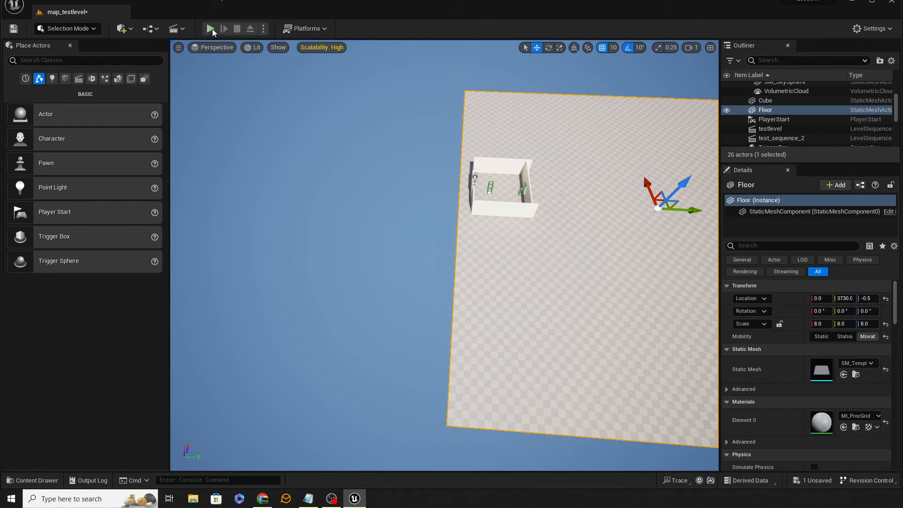
# Step: Play the level through the room and sliding door to inspect the floor ledge behind it
pyautogui.click(210, 29)
pyautogui.press('w')
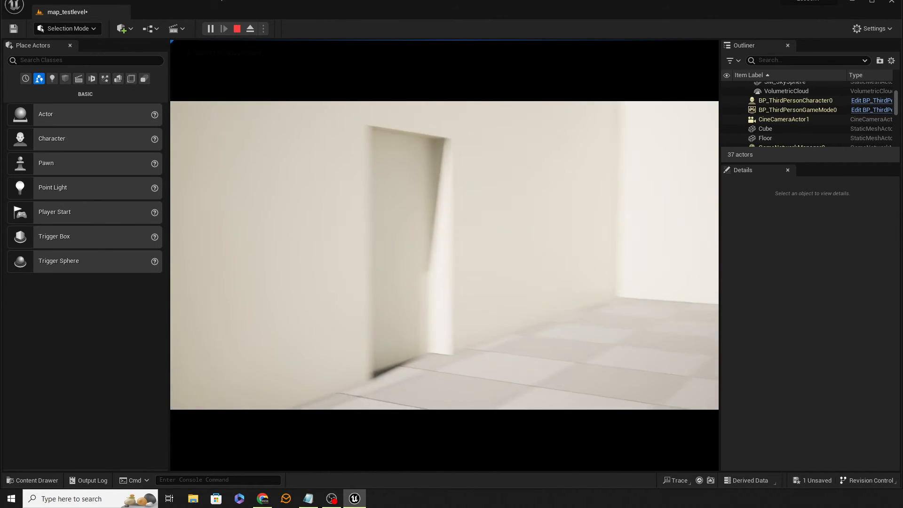
pyautogui.press('w')
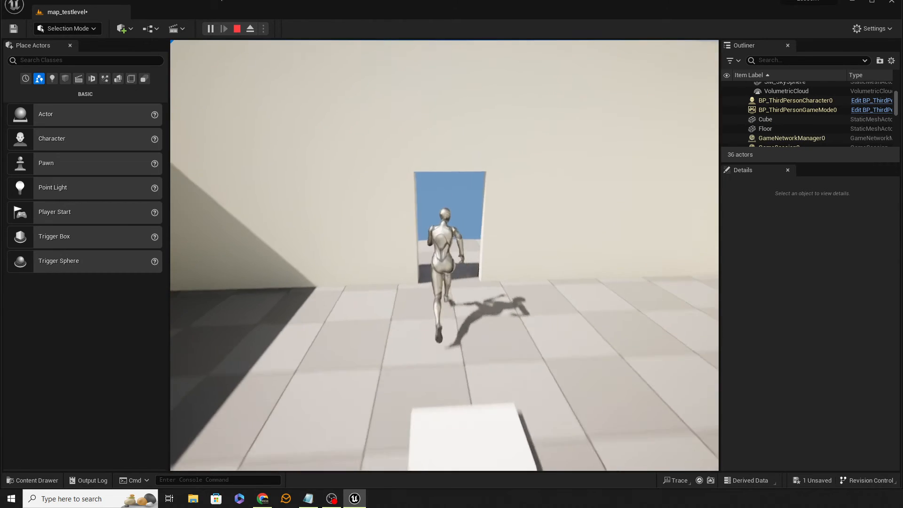
pyautogui.press('w')
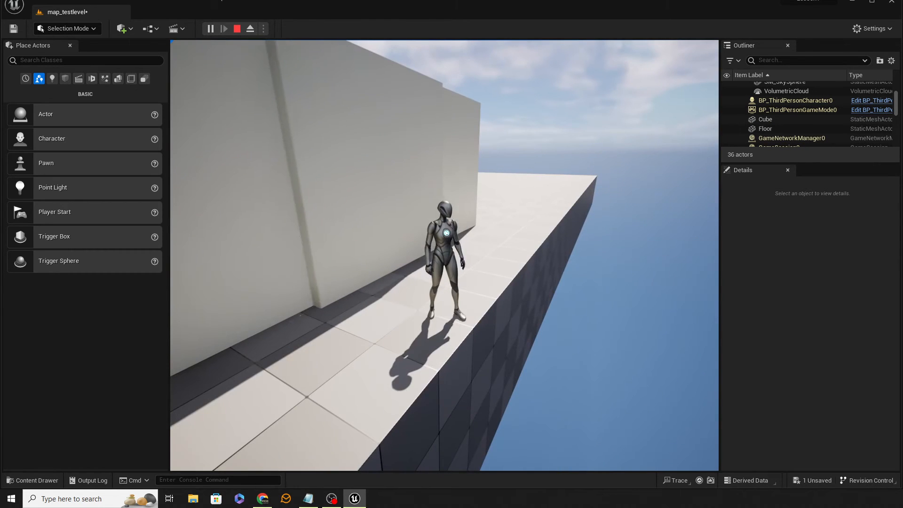
pyautogui.press('Escape')
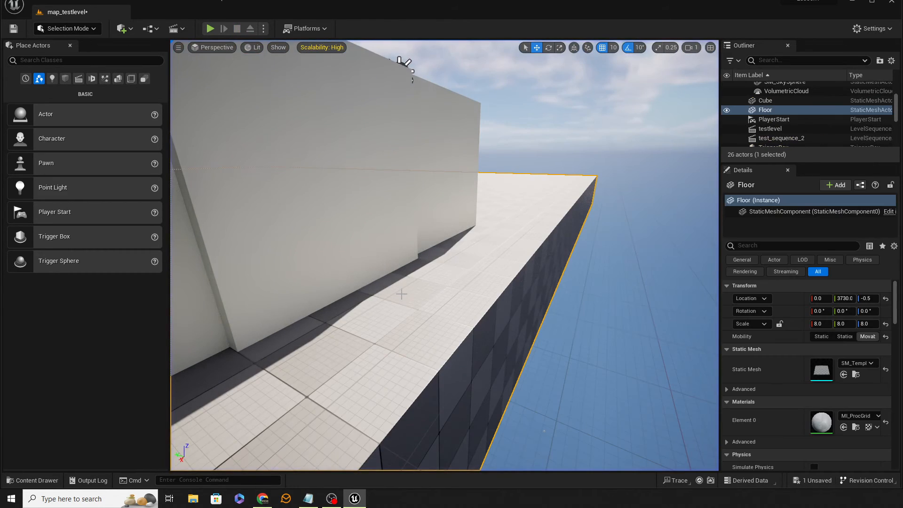
# Step: Extend both side walls past the sliding door with duplicated wall pieces at about X 790 and X -400, both at Y -410
pyautogui.moveTo(461, 285); pyautogui.dragTo(517, 357, button='right')
pyautogui.press('s')
pyautogui.press('a')
pyautogui.press('s')
pyautogui.click(407, 234)
pyautogui.moveTo(408, 233); pyautogui.dragTo(418, 236, button='right')
pyautogui.keyDown('alt'); pyautogui.moveTo(421, 257); pyautogui.dragTo(490, 264); pyautogui.keyUp('alt')
pyautogui.press('d')
pyautogui.moveTo(545, 271); pyautogui.dragTo(391, 280, button='right')
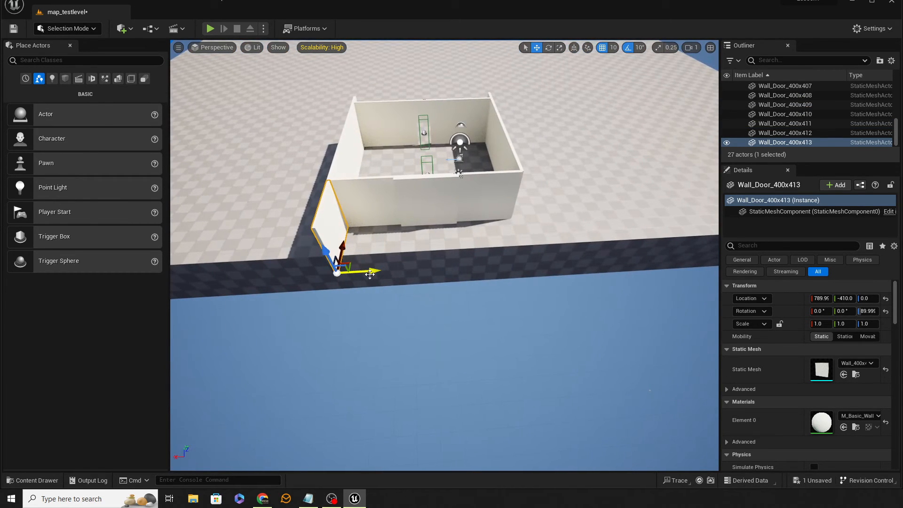
pyautogui.keyDown('alt'); pyautogui.moveTo(371, 271); pyautogui.dragTo(564, 278); pyautogui.keyUp('alt')
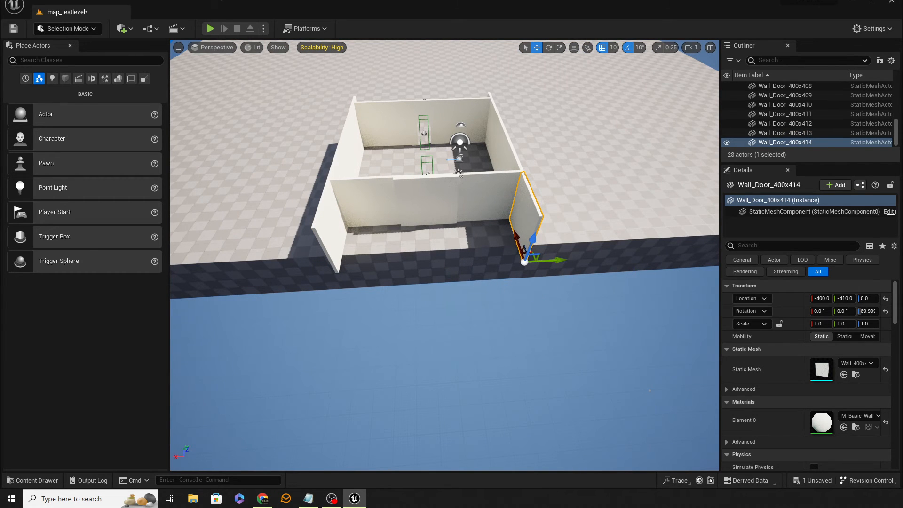
# Step: Duplicate the extension wall at X -400, lay the copy flat with rotation 90, 0, 180°, and move it to about X 400, Y -270 as a platform
pyautogui.press('a')
pyautogui.moveTo(650, 390); pyautogui.dragTo(726, 392, button='right')
pyautogui.press('w')
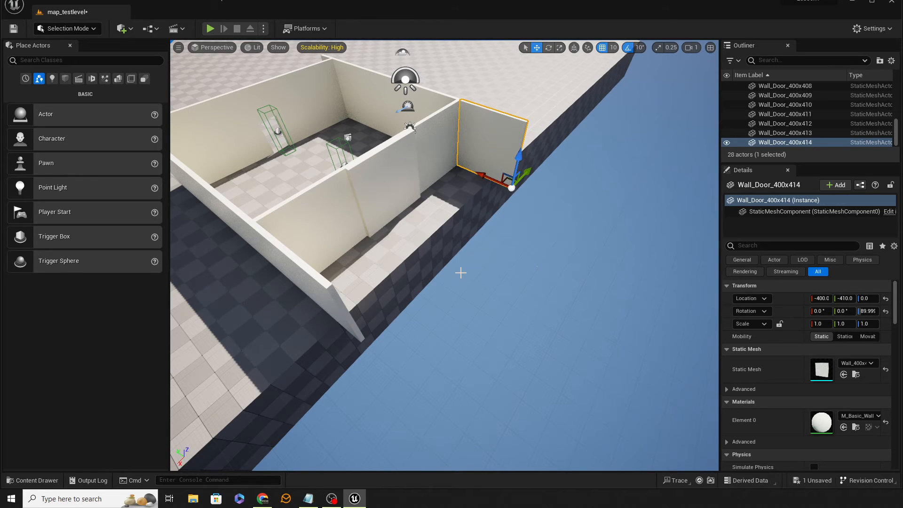
pyautogui.moveTo(520, 260); pyautogui.dragTo(595, 254, button='right')
pyautogui.press('a')
pyautogui.press('w')
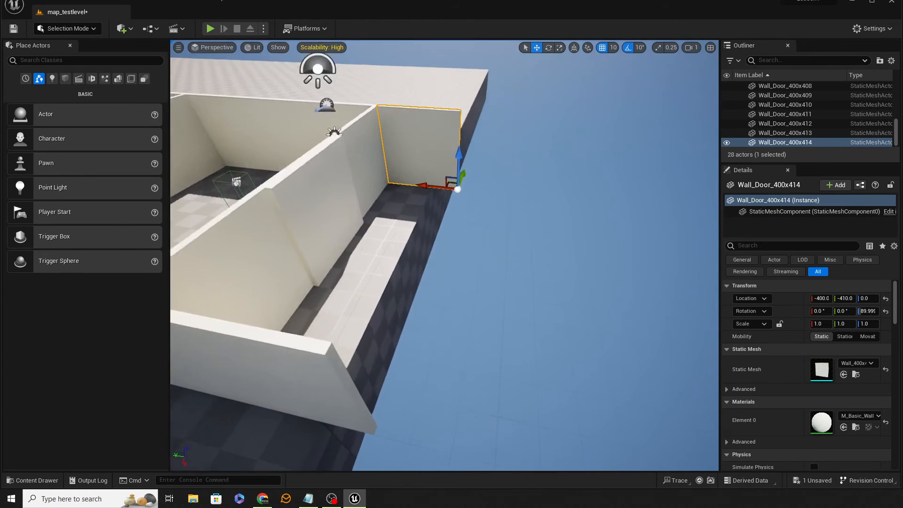
pyautogui.moveTo(532, 146); pyautogui.dragTo(532, 138, button='right')
pyautogui.press('w')
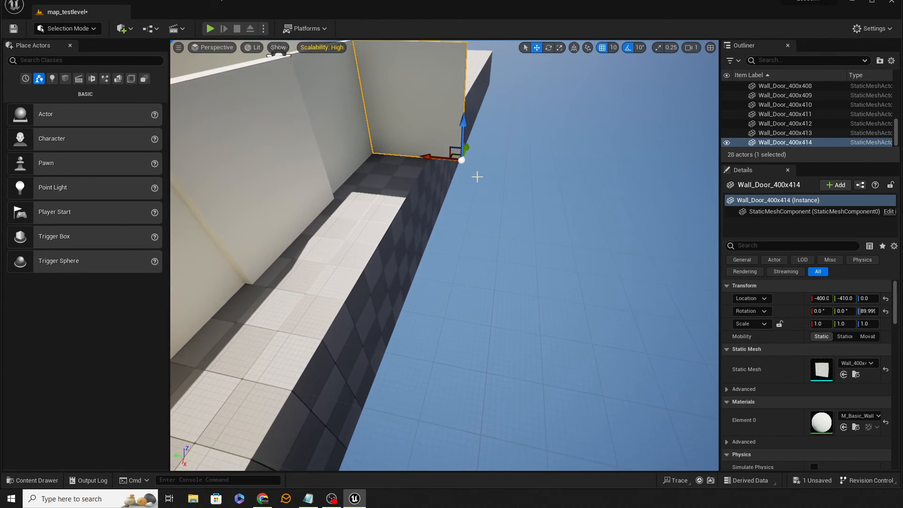
pyautogui.scroll(-5, 477, 176)
pyautogui.press('e')
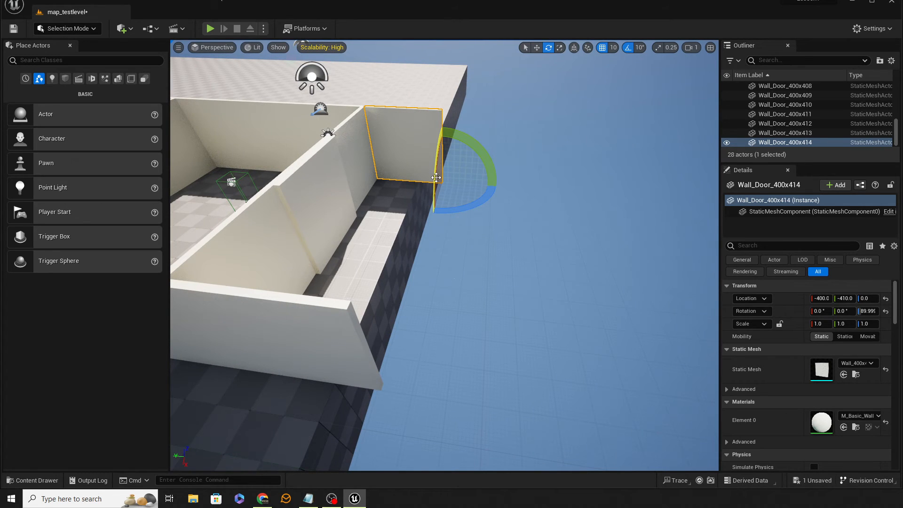
pyautogui.keyDown('alt'); pyautogui.moveTo(437, 177); pyautogui.dragTo(448, 128); pyautogui.keyUp('alt')
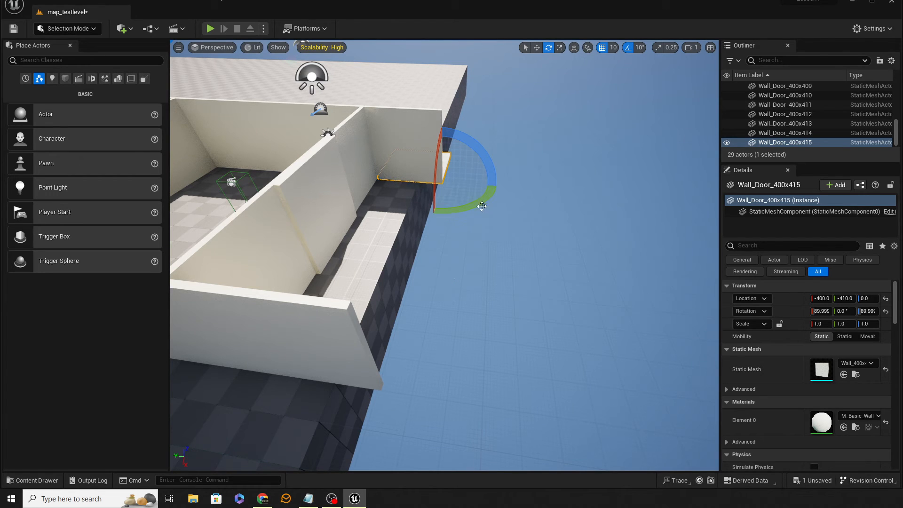
pyautogui.moveTo(462, 205); pyautogui.dragTo(451, 212)
pyautogui.press('w')
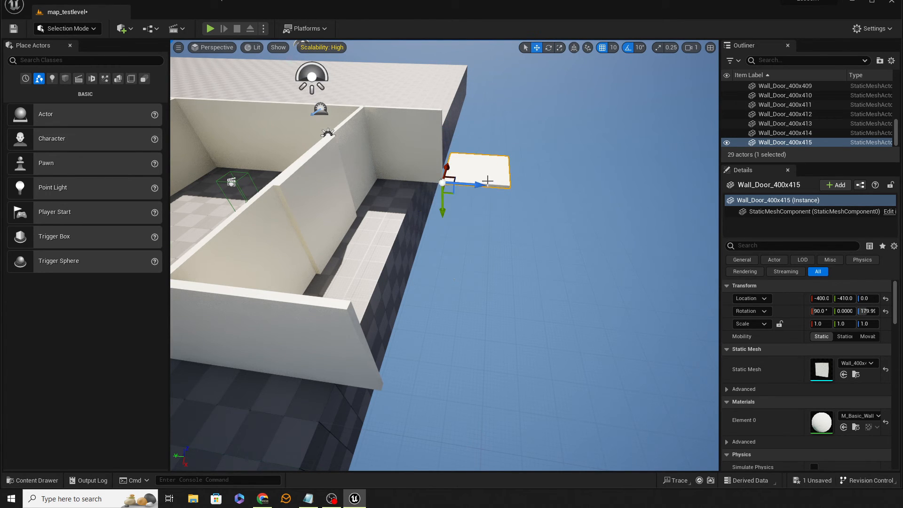
pyautogui.moveTo(447, 169); pyautogui.dragTo(401, 260)
# Step: Duplicate the floor across the gap to about Y -6550, leaving open space beyond the platform
pyautogui.scroll(-10, 444, 254)
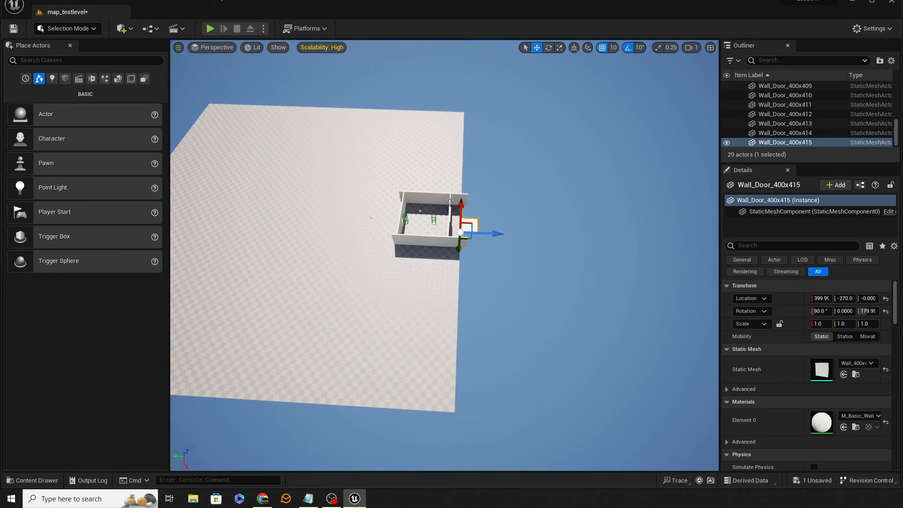
pyautogui.click(397, 311)
pyautogui.keyDown('alt'); pyautogui.moveTo(259, 209); pyautogui.dragTo(677, 228); pyautogui.keyUp('alt')
pyautogui.moveTo(521, 292); pyautogui.dragTo(500, 240)
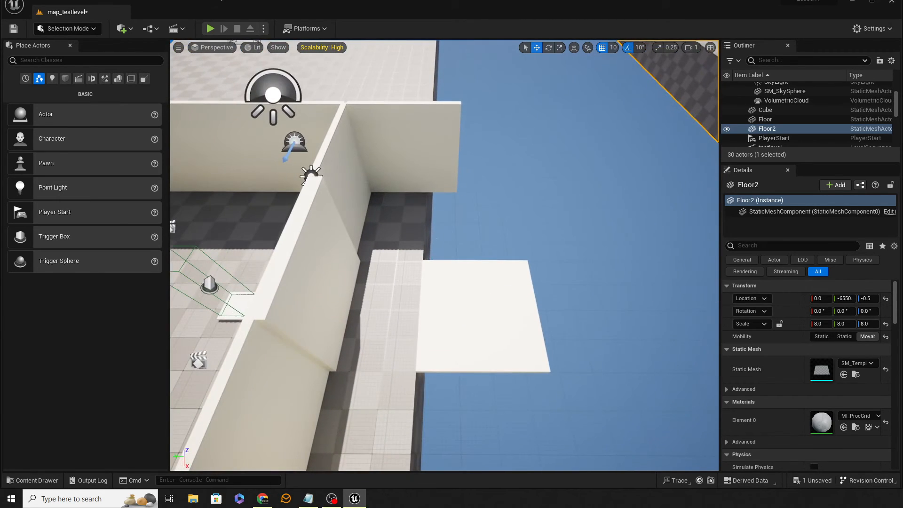
# Step: Create a new level sequence named floating_platform in the Content folder
pyautogui.click(176, 28)
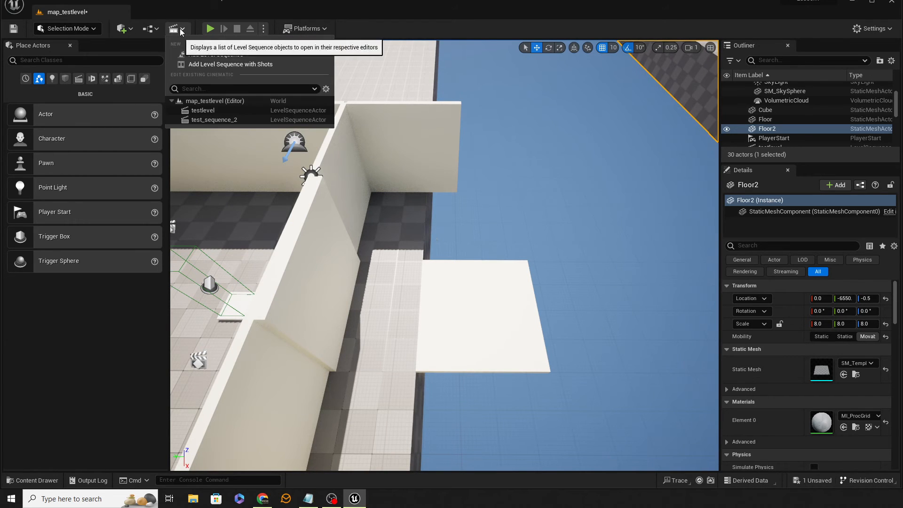
pyautogui.click(224, 55)
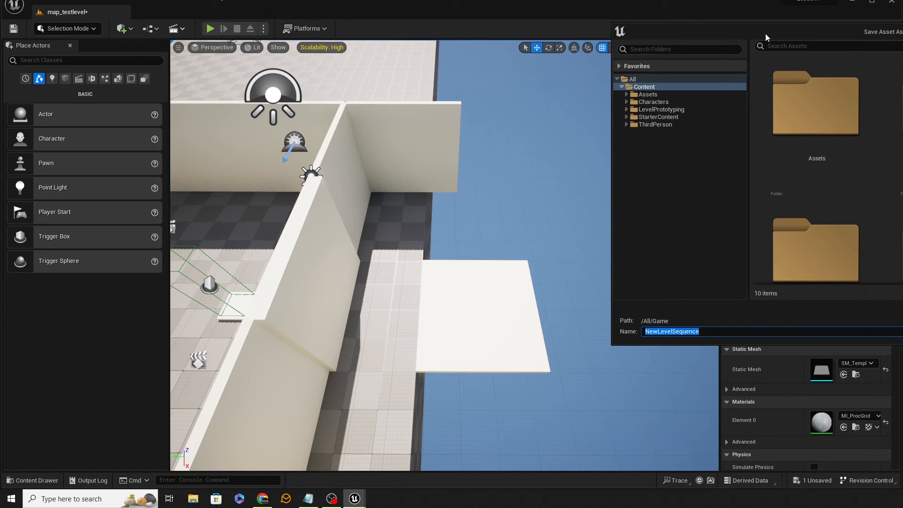
pyautogui.write('floating_platform')
pyautogui.press('Return')
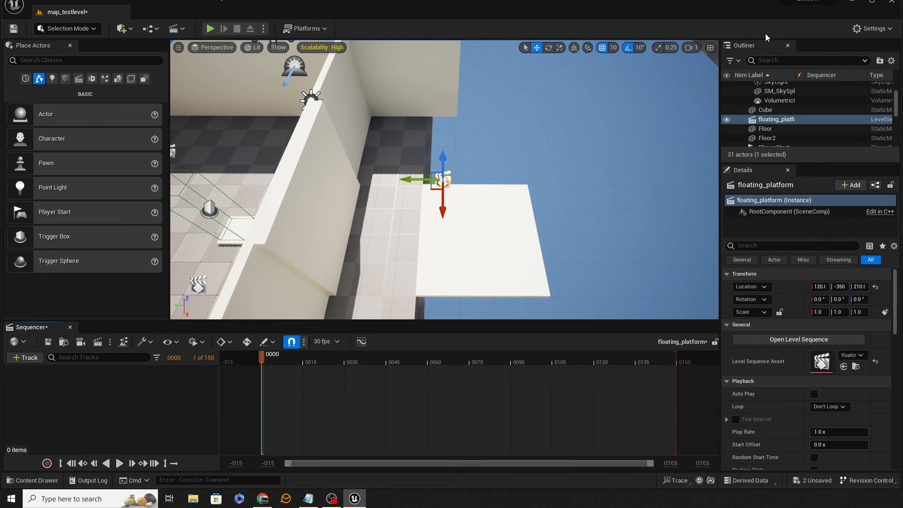
# Step: Add the platform wall piece Wall_Door_400x415 to the floating_platform sequence
pyautogui.moveTo(441, 246); pyautogui.dragTo(543, 247, button='right')
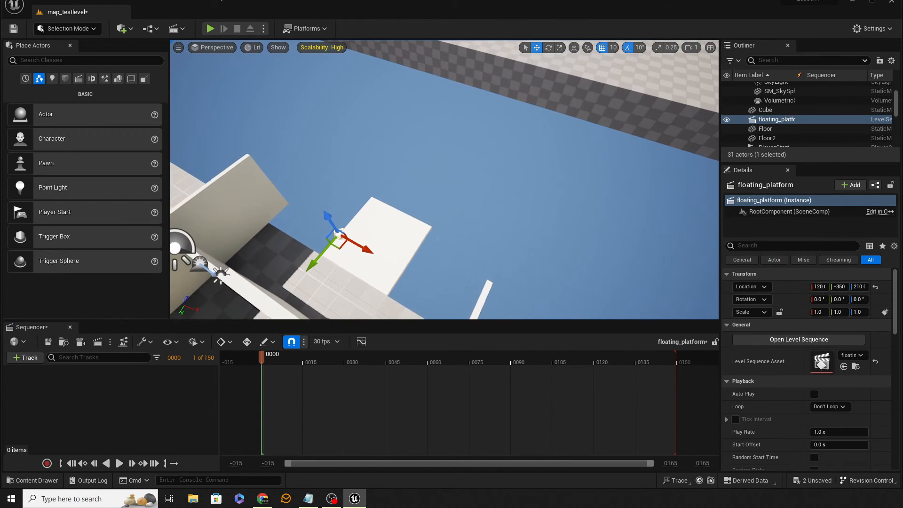
pyautogui.click(389, 239)
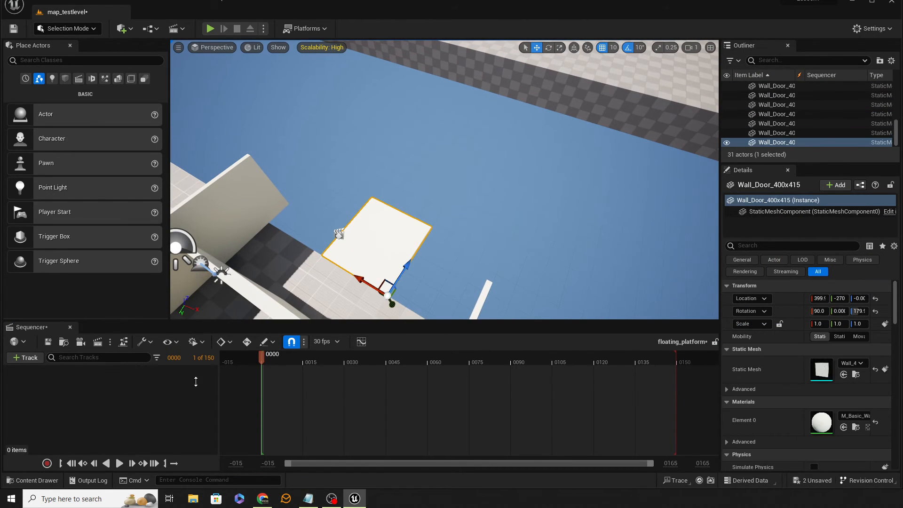
pyautogui.rightClick(108, 376)
pyautogui.moveTo(174, 216)
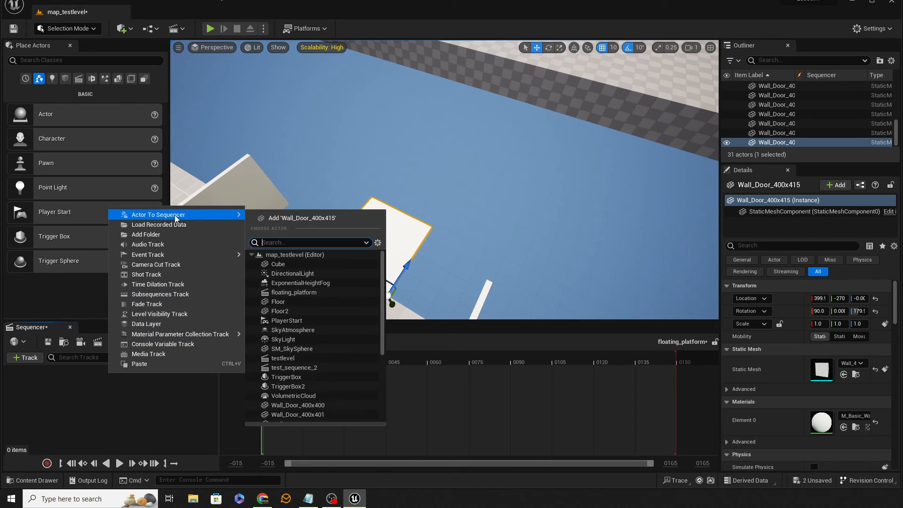
pyautogui.click(288, 220)
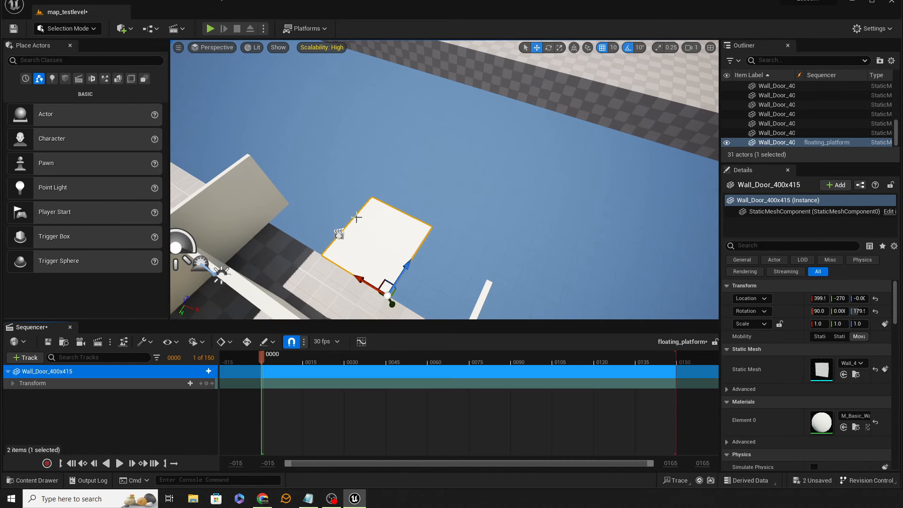
# Step: Key the platform's transform at frames 0 and 30 so it stays at its starting position
pyautogui.moveTo(480, 245); pyautogui.dragTo(456, 215, button='right')
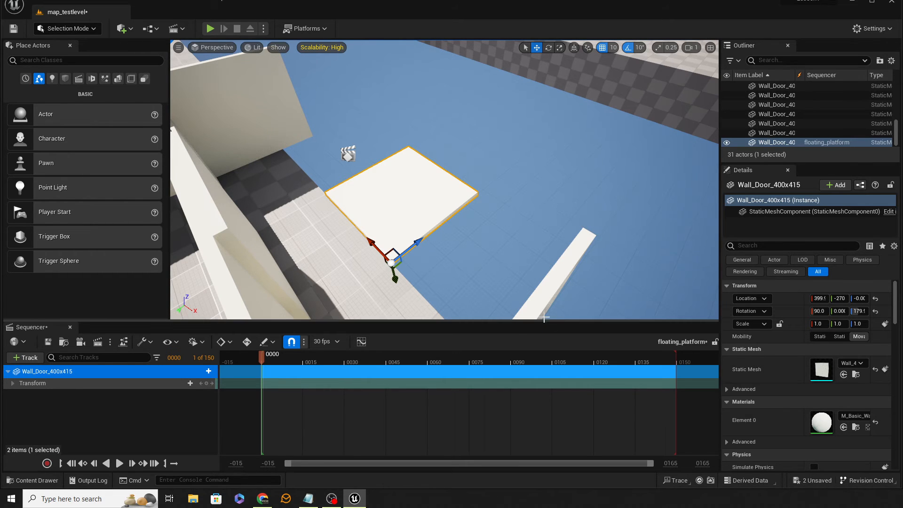
pyautogui.moveTo(568, 164)
pyautogui.mouseDown(button='right')
pyautogui.moveTo(555, 141)
pyautogui.moveTo(536, 166)
pyautogui.moveTo(566, 181)
pyautogui.mouseUp(button='right')
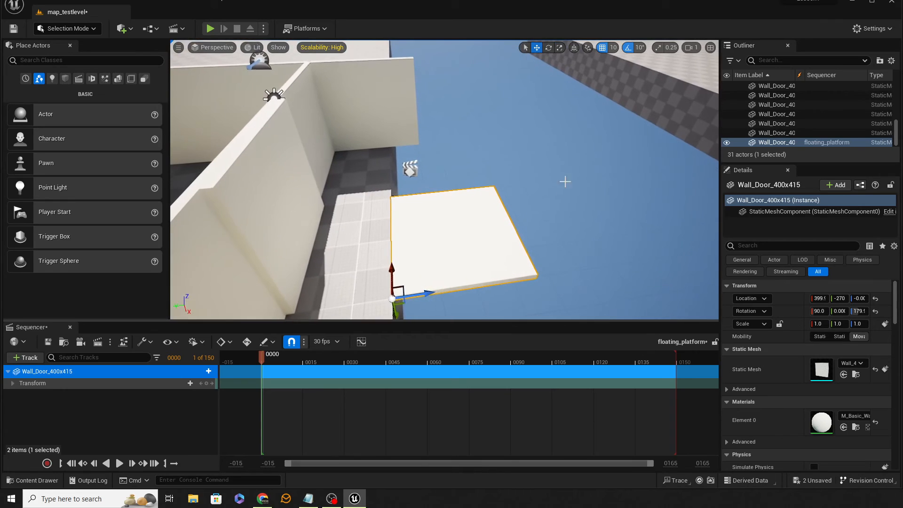
pyautogui.click(206, 383)
pyautogui.moveTo(263, 358); pyautogui.dragTo(345, 354)
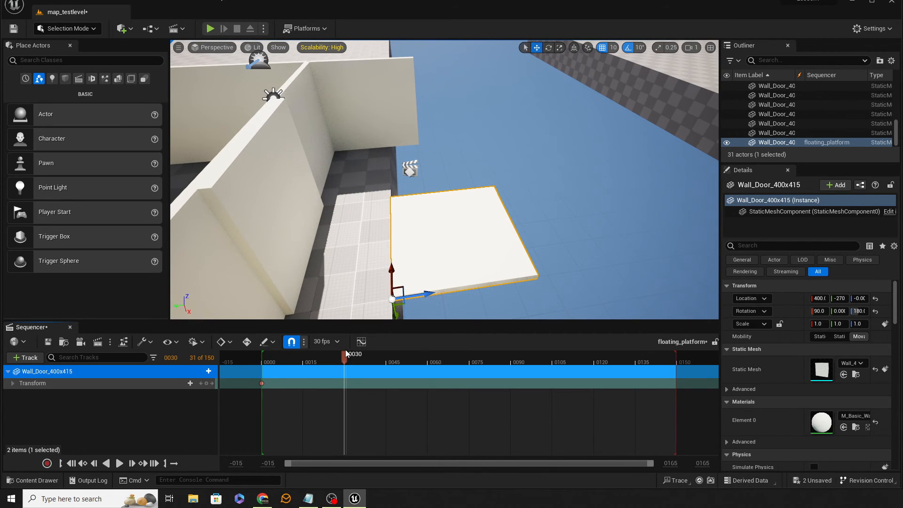
pyautogui.click(206, 383)
pyautogui.moveTo(598, 225); pyautogui.dragTo(591, 248, button='right')
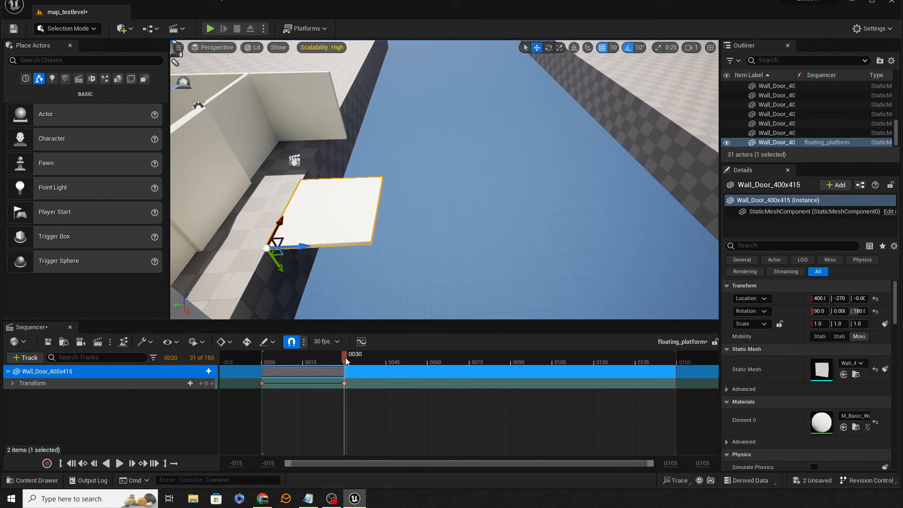
pyautogui.moveTo(345, 358); pyautogui.dragTo(591, 356)
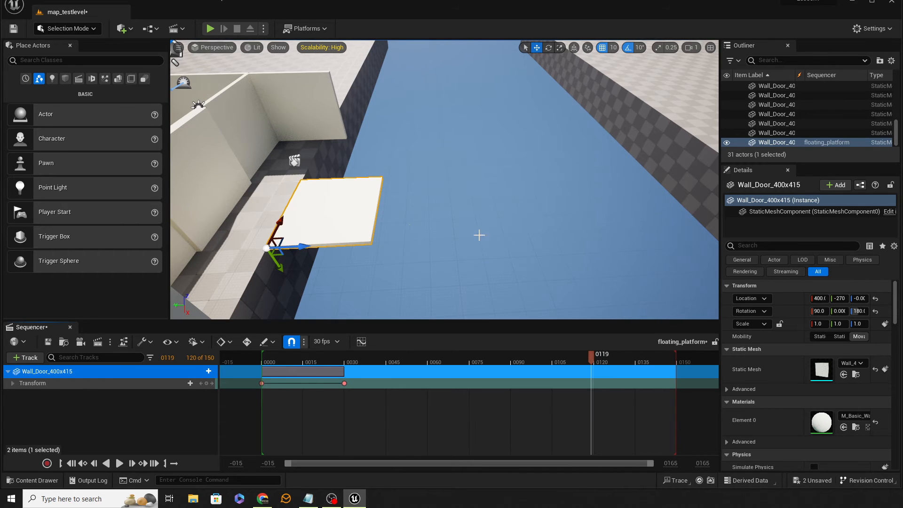
pyautogui.moveTo(301, 246); pyautogui.dragTo(700, 227)
pyautogui.press('d')
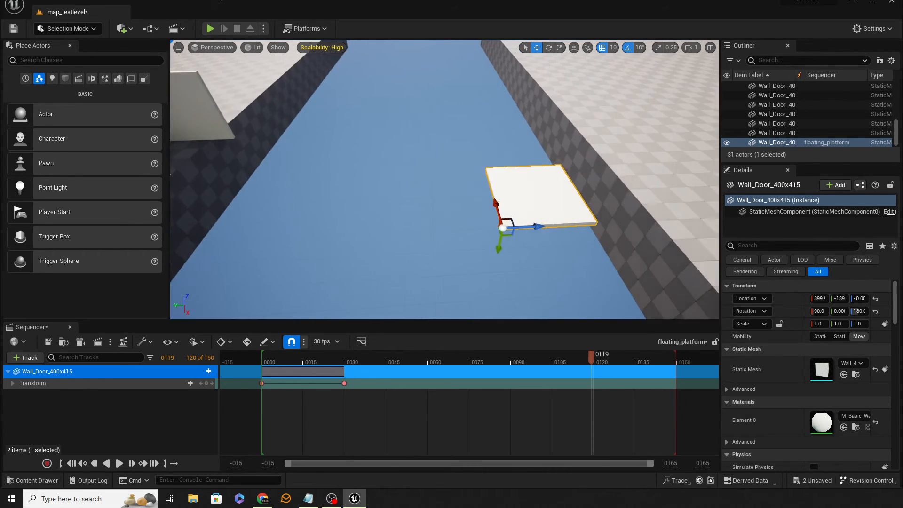
pyautogui.moveTo(504, 228); pyautogui.dragTo(564, 232)
pyautogui.press('d')
pyautogui.moveTo(553, 256); pyautogui.dragTo(531, 257, button='right')
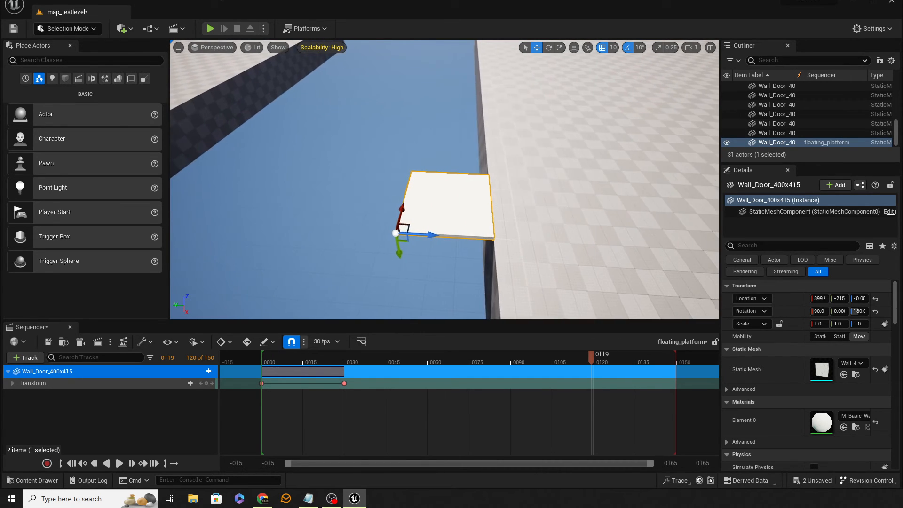
pyautogui.click(594, 358)
pyautogui.moveTo(568, 273); pyautogui.dragTo(531, 273, button='right')
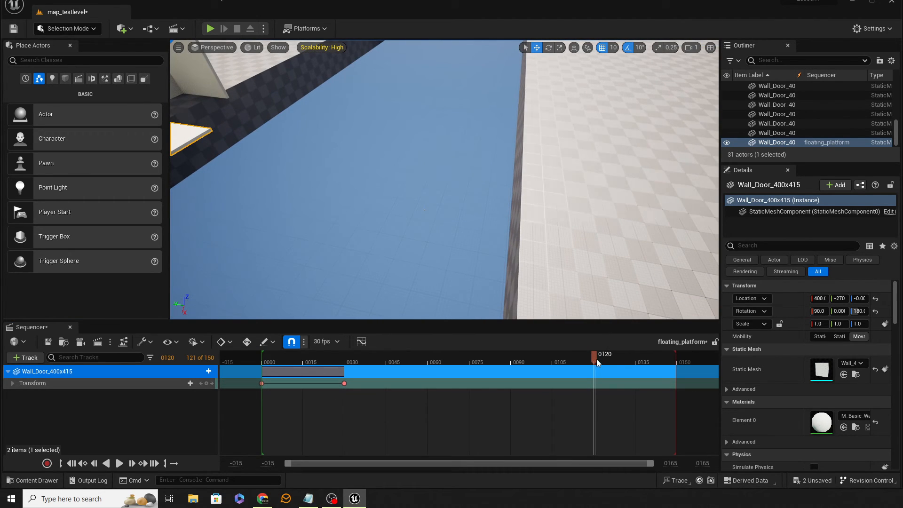
pyautogui.moveTo(508, 226); pyautogui.dragTo(446, 217, button='right')
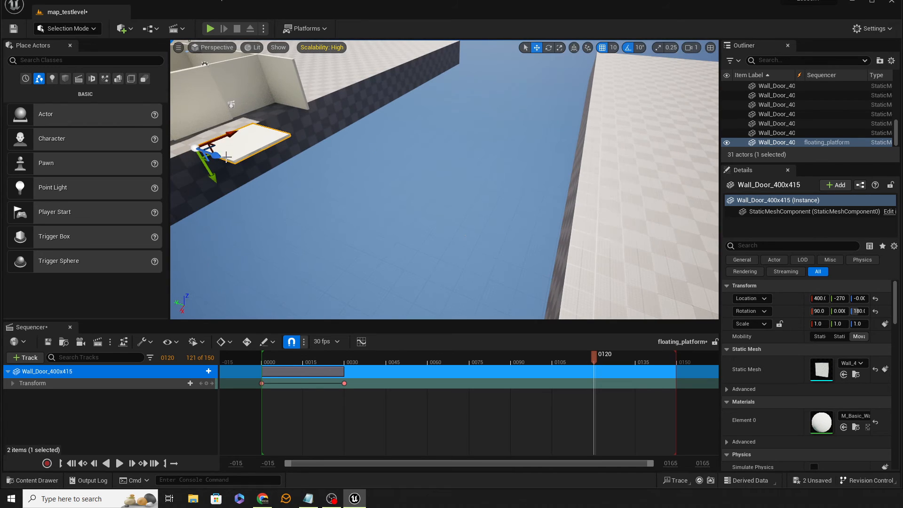
pyautogui.moveTo(217, 158); pyautogui.dragTo(437, 239)
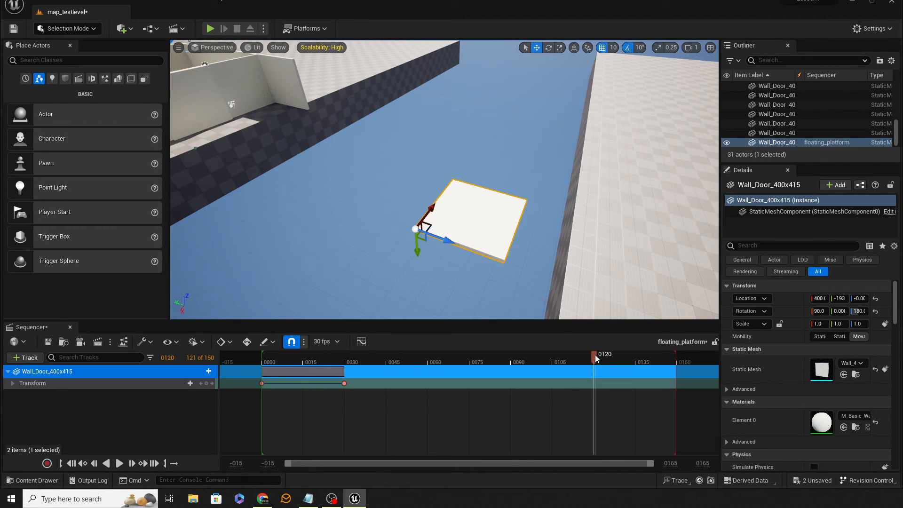
pyautogui.moveTo(595, 358); pyautogui.dragTo(594, 357)
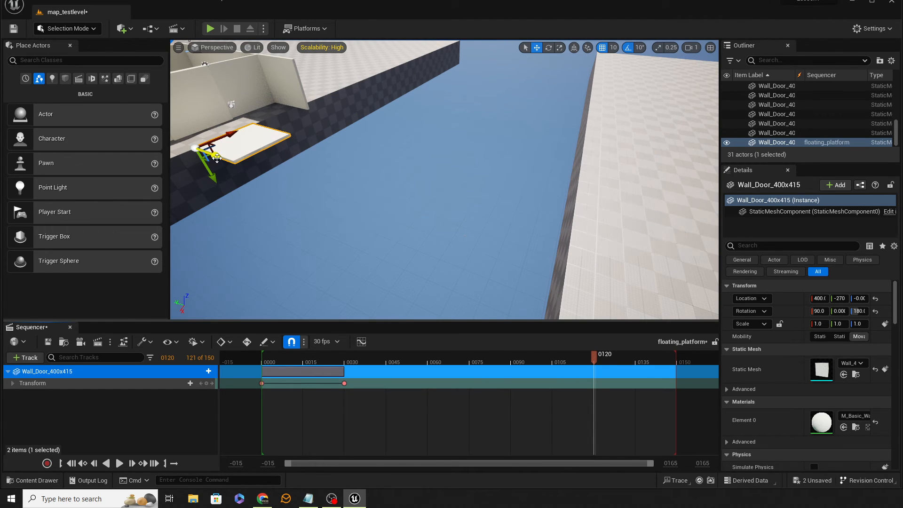
pyautogui.moveTo(217, 158); pyautogui.dragTo(514, 272)
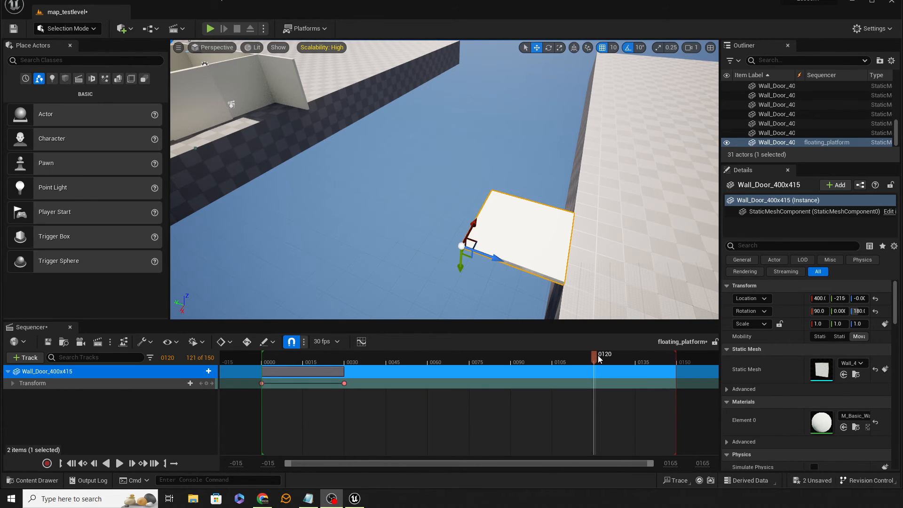
pyautogui.moveTo(599, 359); pyautogui.dragTo(677, 357)
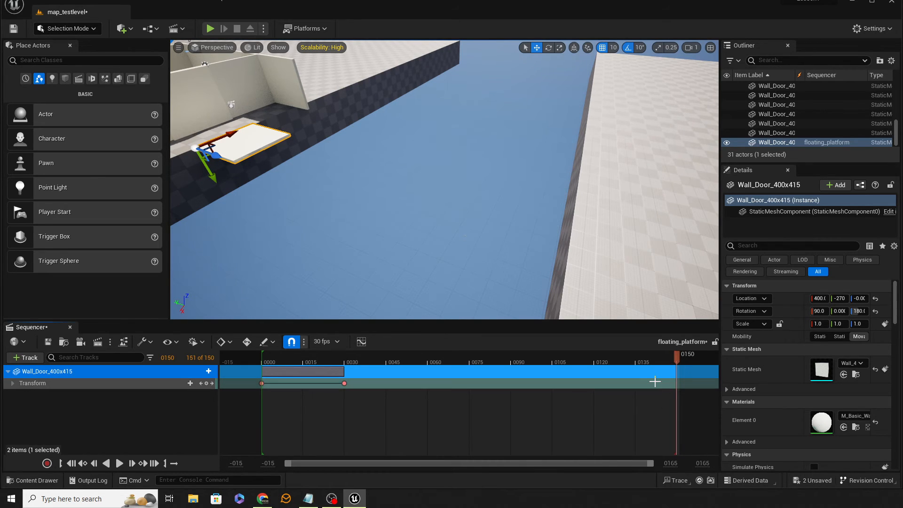
# Step: Slide the platform across the gap to the second floor's edge at frame 120, keying its transform there and again at frame 150
pyautogui.moveTo(677, 360); pyautogui.dragTo(597, 361)
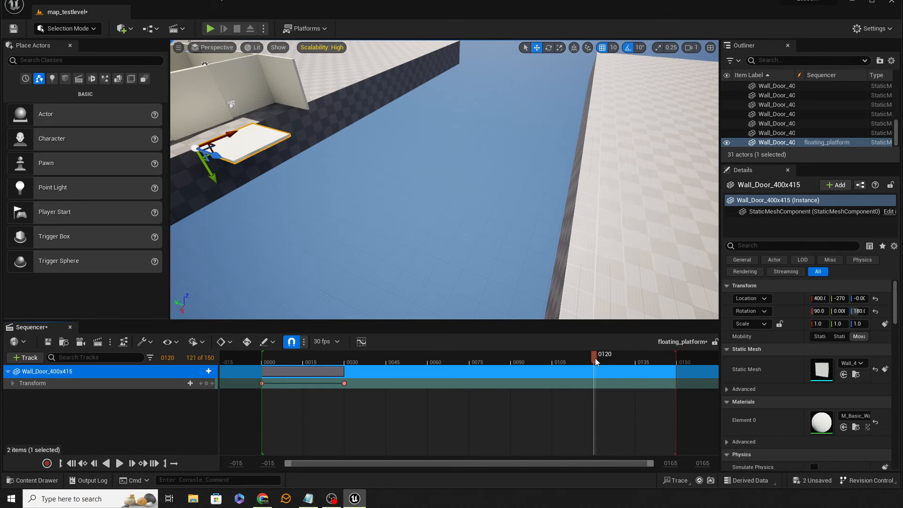
pyautogui.moveTo(211, 144); pyautogui.dragTo(527, 239)
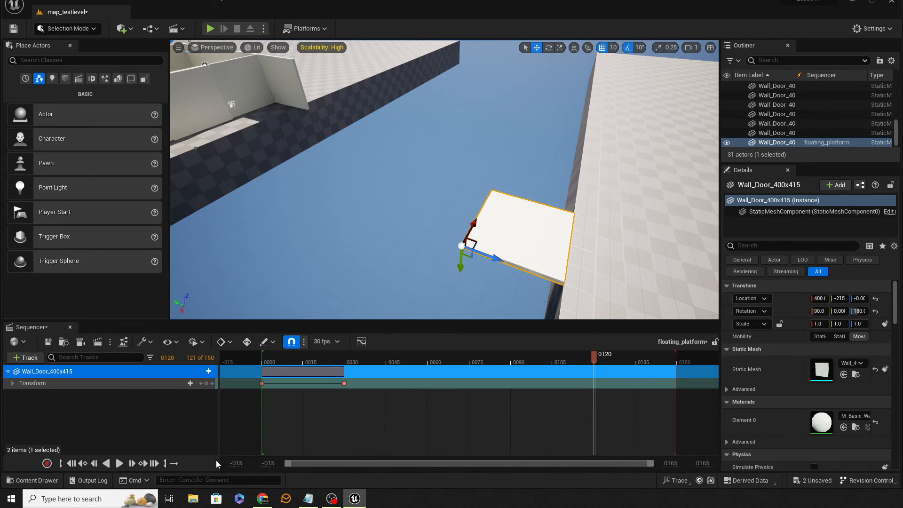
pyautogui.click(206, 383)
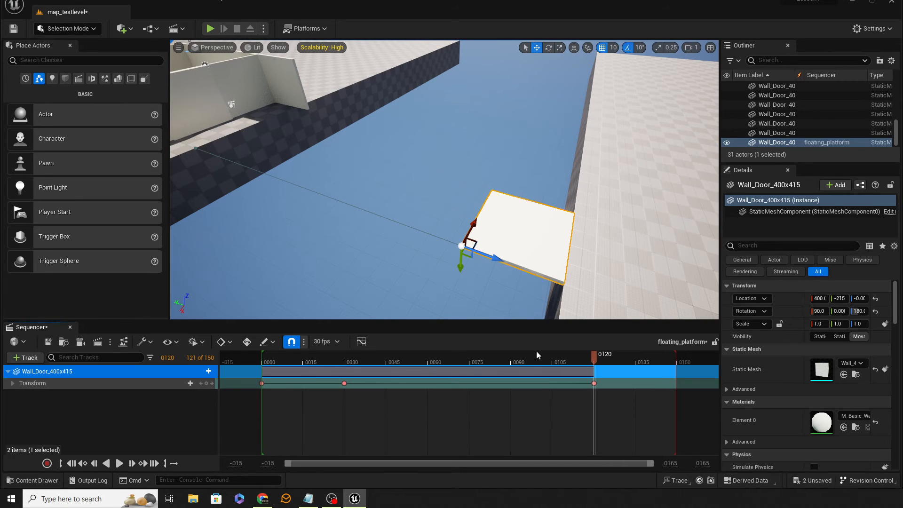
pyautogui.moveTo(595, 361); pyautogui.dragTo(679, 363)
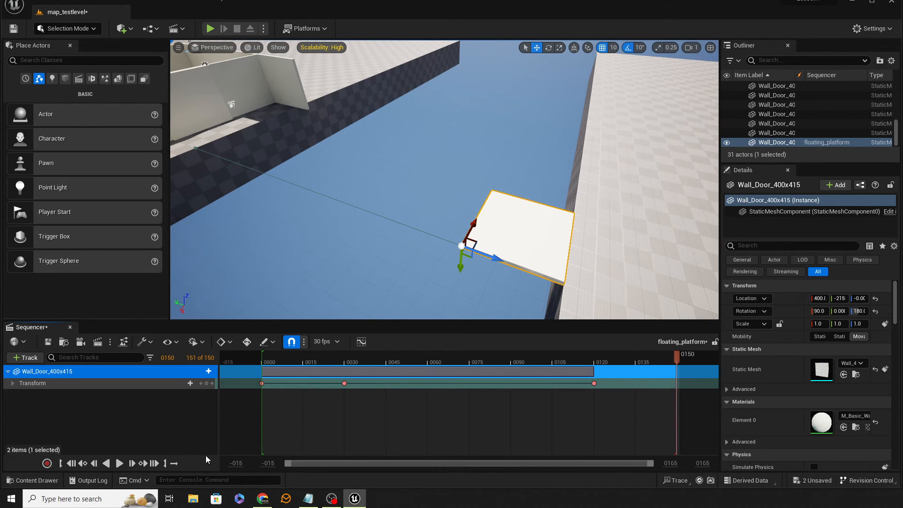
pyautogui.click(206, 383)
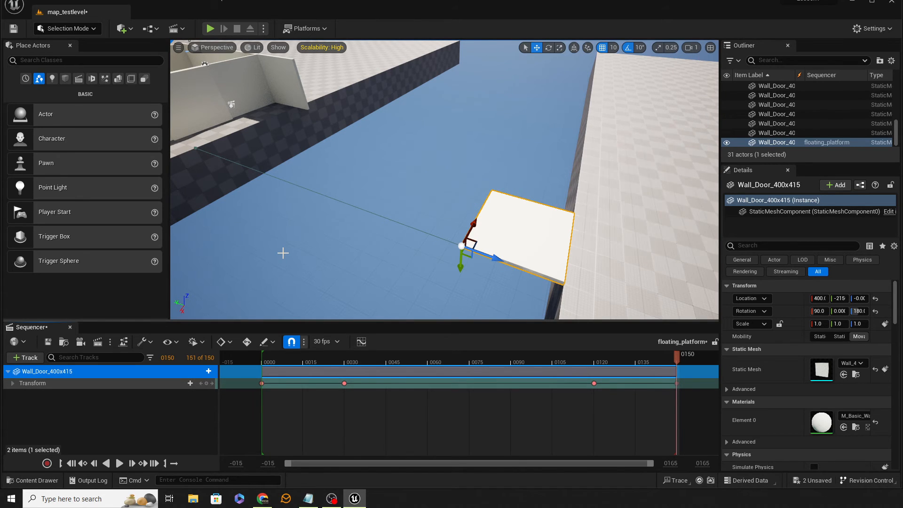
# Step: Play and scrub through the sequence to check the platform's crossing and pauses
pyautogui.press('space')
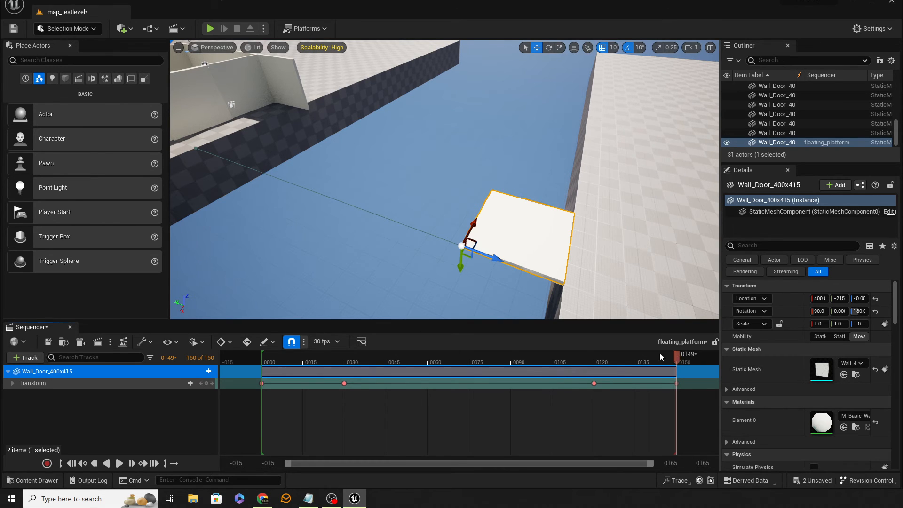
pyautogui.moveTo(661, 357); pyautogui.dragTo(595, 356)
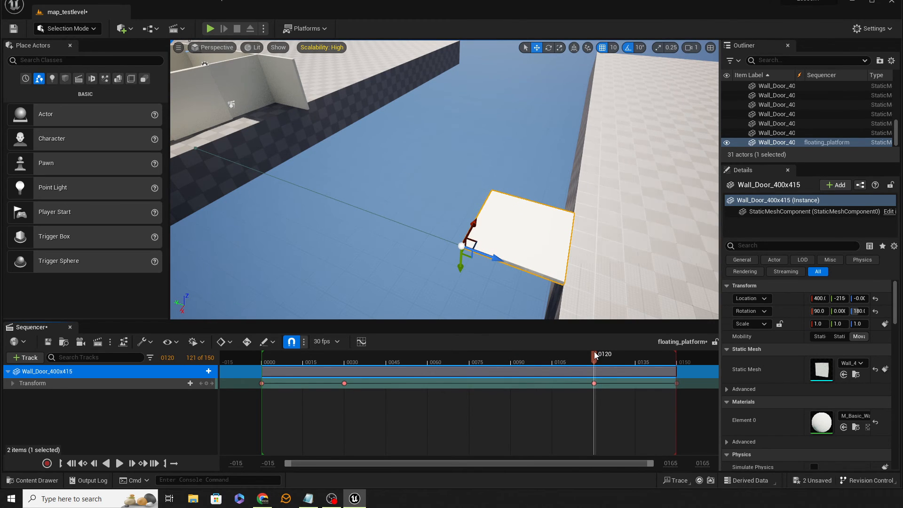
pyautogui.moveTo(595, 356); pyautogui.dragTo(292, 356)
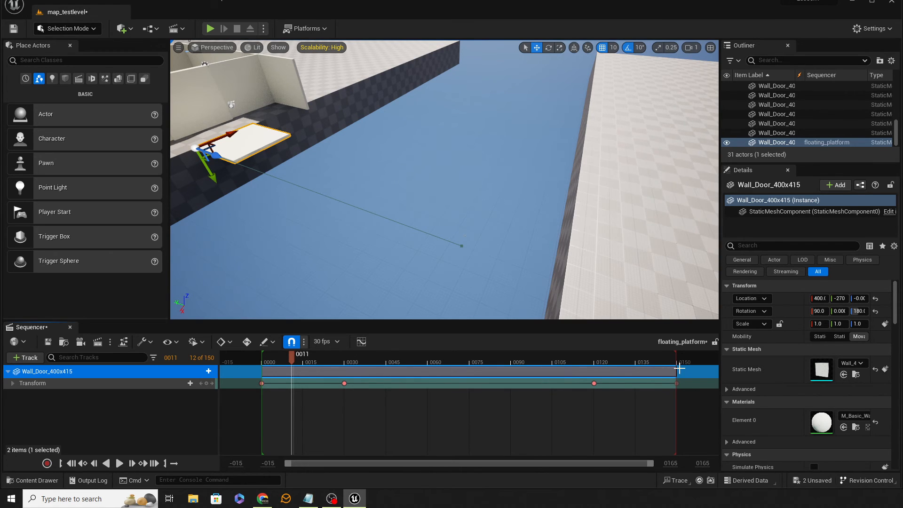
# Step: Extend the timeline's view range and the sequence's playback end to frame 240
pyautogui.click(671, 463)
pyautogui.write('240')
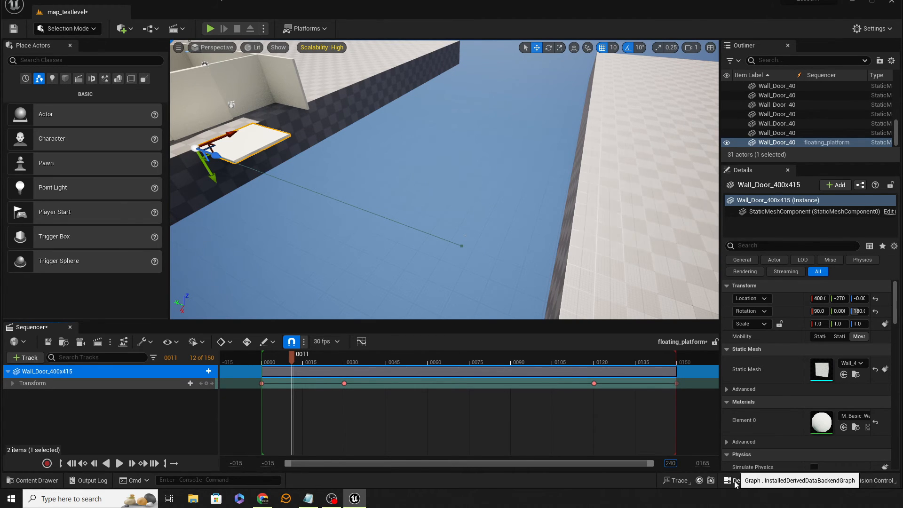
pyautogui.press('Tab')
pyautogui.press('Return')
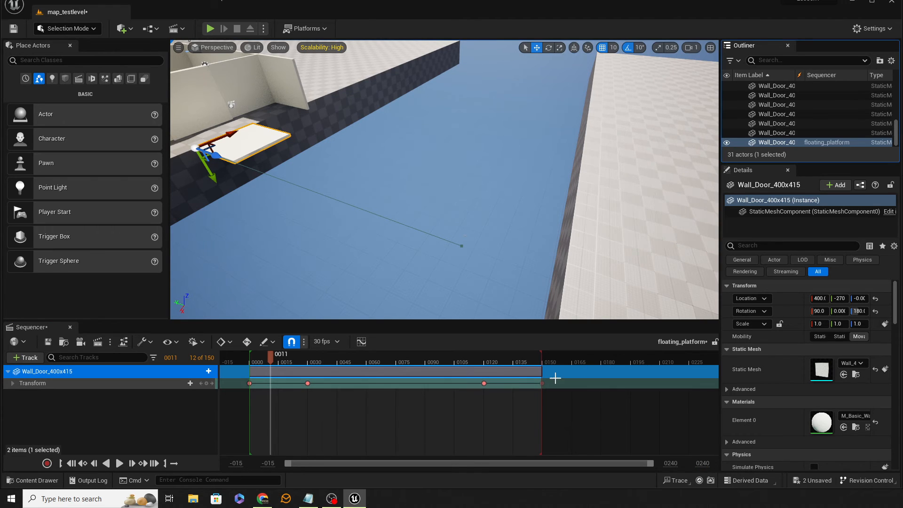
pyautogui.moveTo(541, 359); pyautogui.dragTo(722, 365)
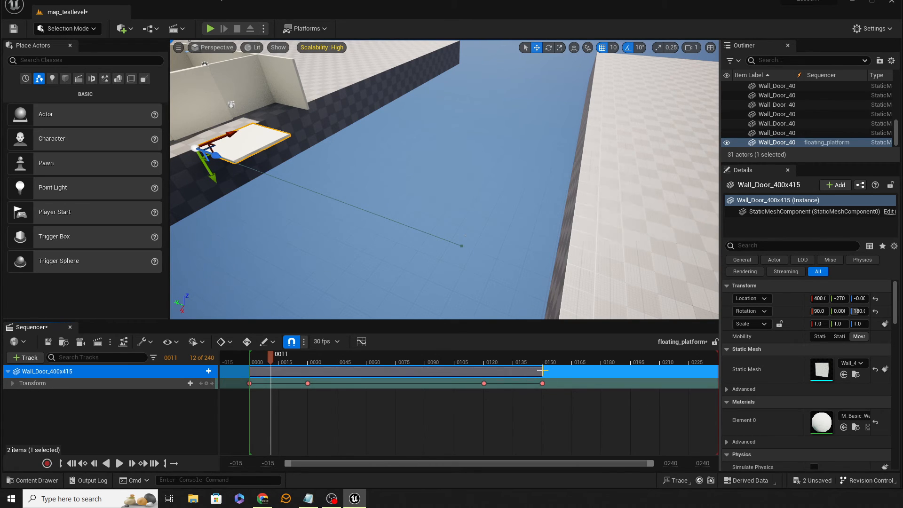
# Step: At frame 240, move the platform back across the gap to its starting edge and key its transform
pyautogui.moveTo(271, 358); pyautogui.dragTo(566, 384)
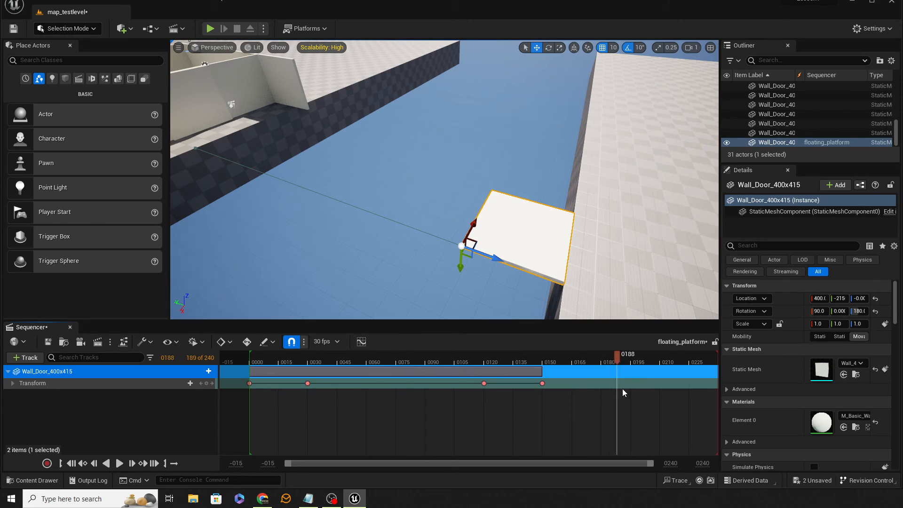
pyautogui.moveTo(715, 390); pyautogui.dragTo(708, 368)
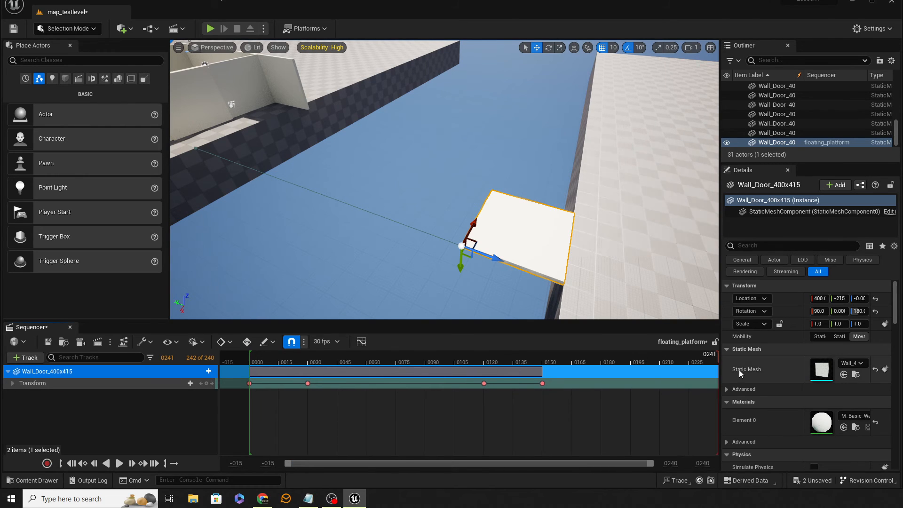
pyautogui.moveTo(722, 357); pyautogui.dragTo(728, 364)
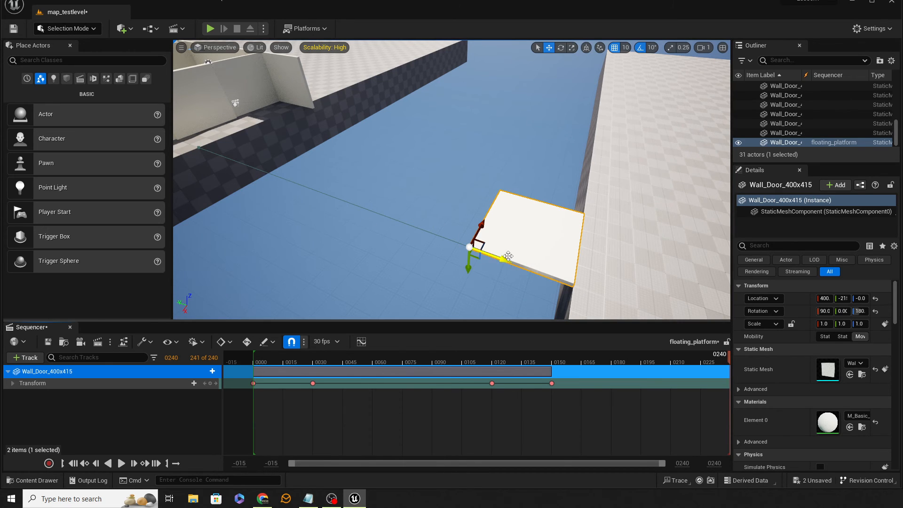
pyautogui.moveTo(503, 258); pyautogui.dragTo(217, 159)
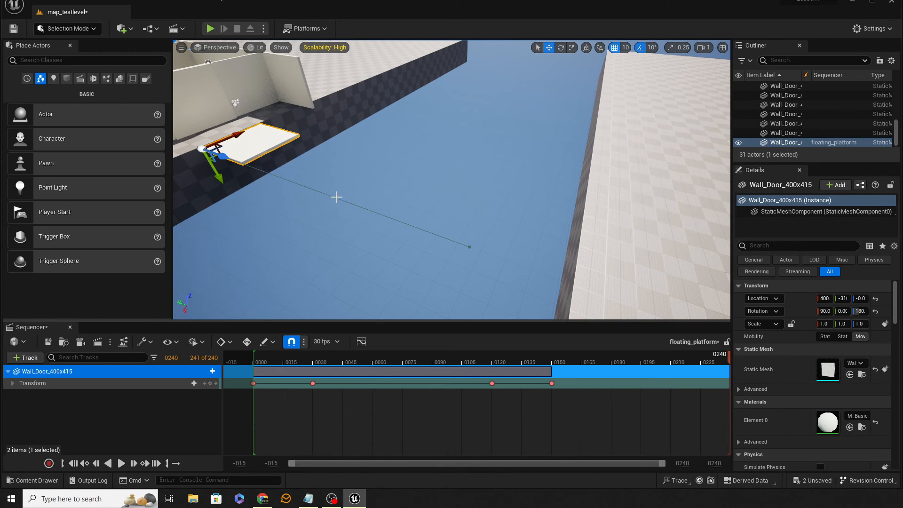
pyautogui.moveTo(430, 246); pyautogui.dragTo(429, 246, button='right')
pyautogui.moveTo(503, 246); pyautogui.dragTo(503, 247, button='right')
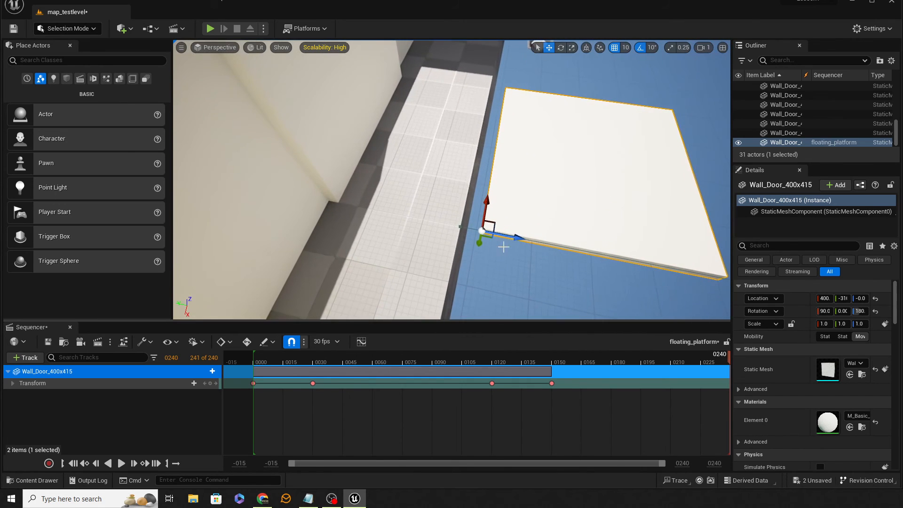
pyautogui.moveTo(512, 240); pyautogui.dragTo(494, 237)
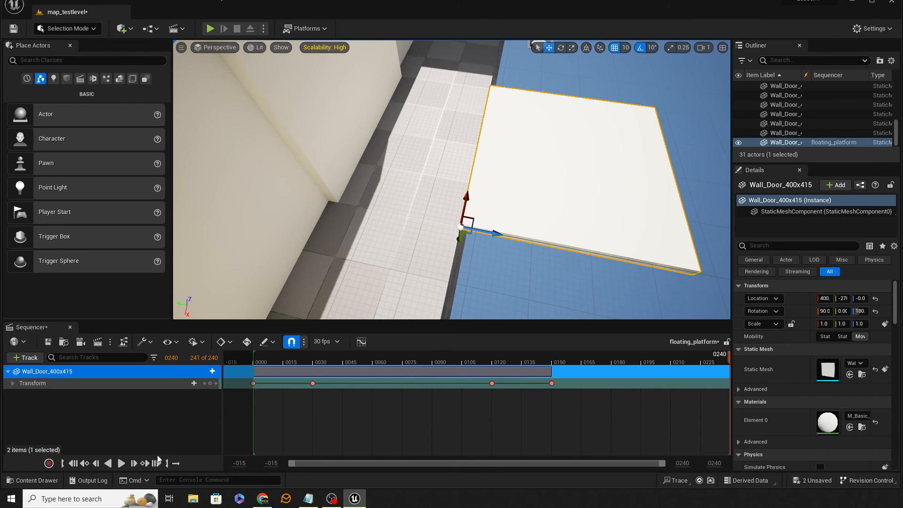
pyautogui.click(209, 385)
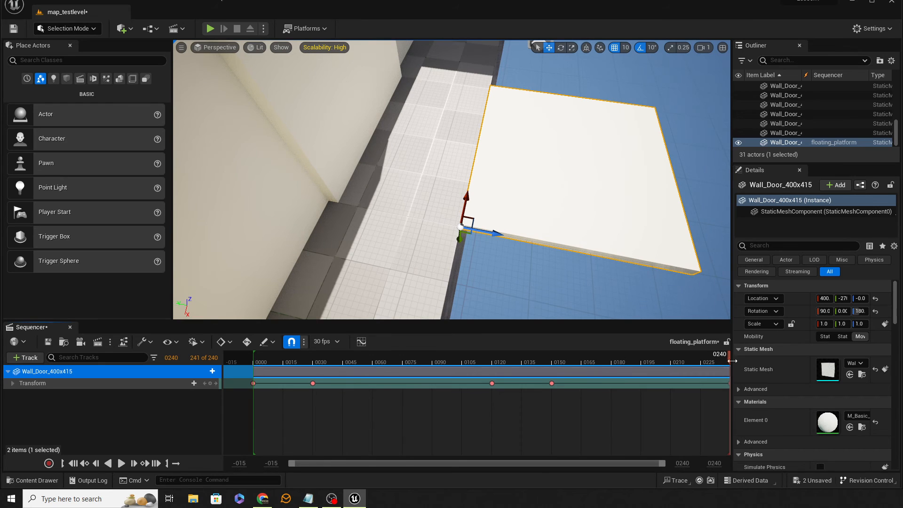
# Step: Play the sequence to check the platform's trip to the second floor and back
pyautogui.moveTo(591, 272); pyautogui.dragTo(631, 249, button='right')
pyautogui.press('s')
pyautogui.press('e')
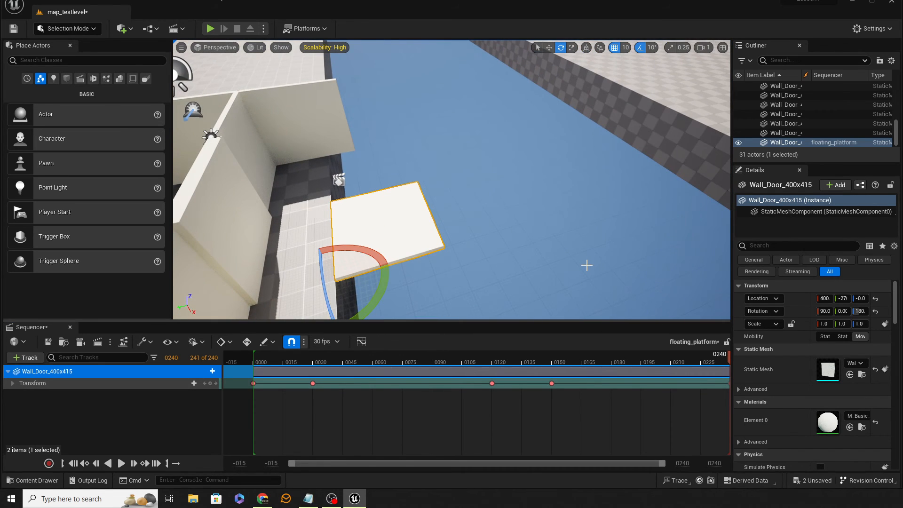
pyautogui.moveTo(584, 277); pyautogui.dragTo(583, 278, button='right')
pyautogui.press('r')
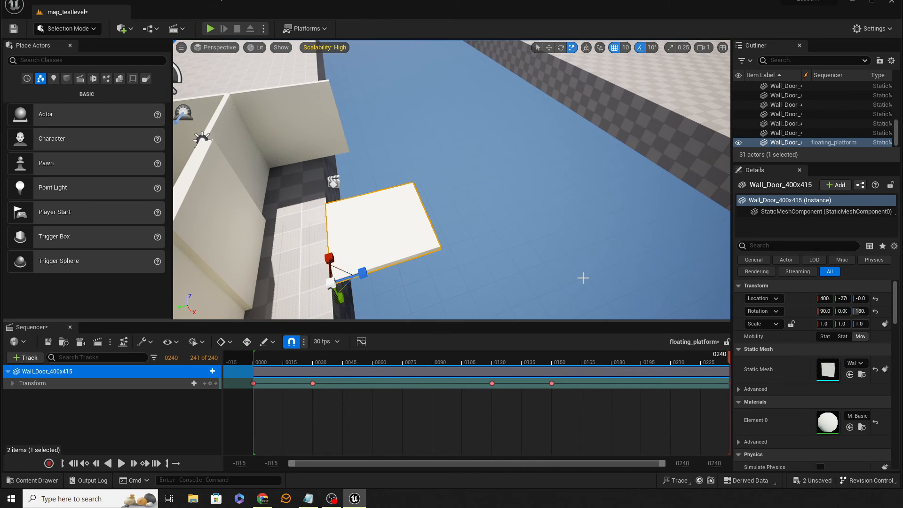
pyautogui.press('w')
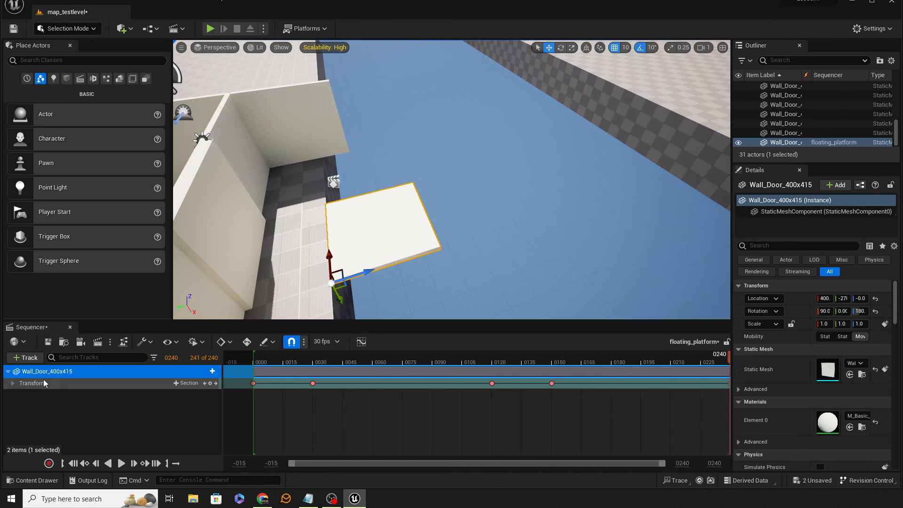
pyautogui.click(119, 464)
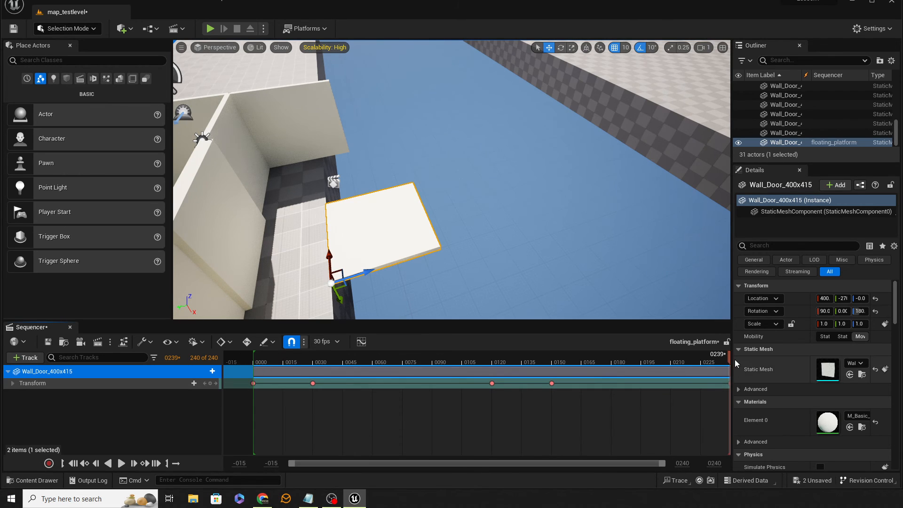
# Step: Rotate the floating platform steeply at frame 195, midway through its return crossing, and key its transform there
pyautogui.moveTo(729, 359); pyautogui.dragTo(643, 375)
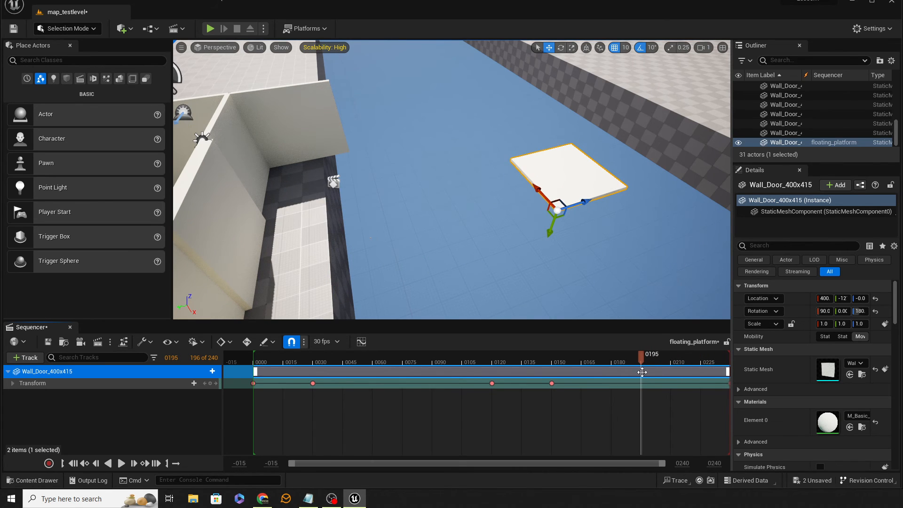
pyautogui.press('e')
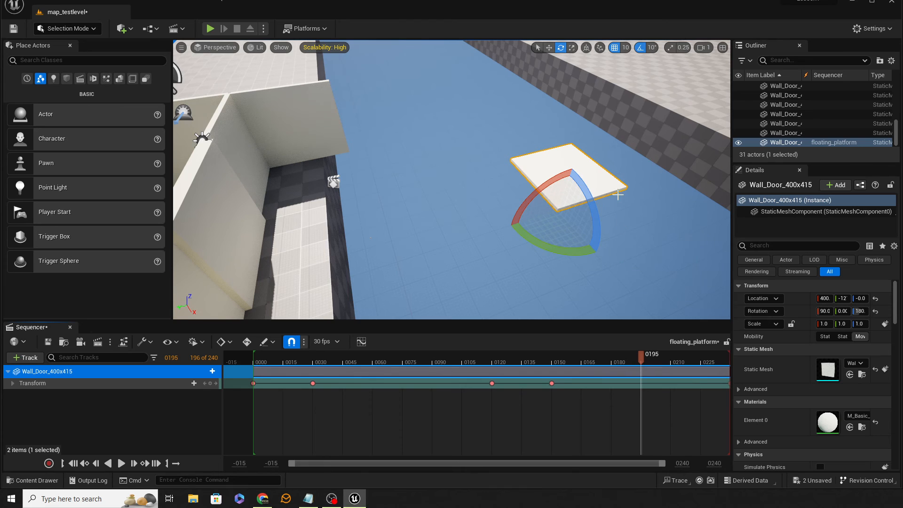
pyautogui.moveTo(593, 233); pyautogui.dragTo(544, 256)
pyautogui.press('f')
pyautogui.keyDown('alt'); pyautogui.moveTo(594, 301); pyautogui.dragTo(641, 302); pyautogui.keyUp('alt')
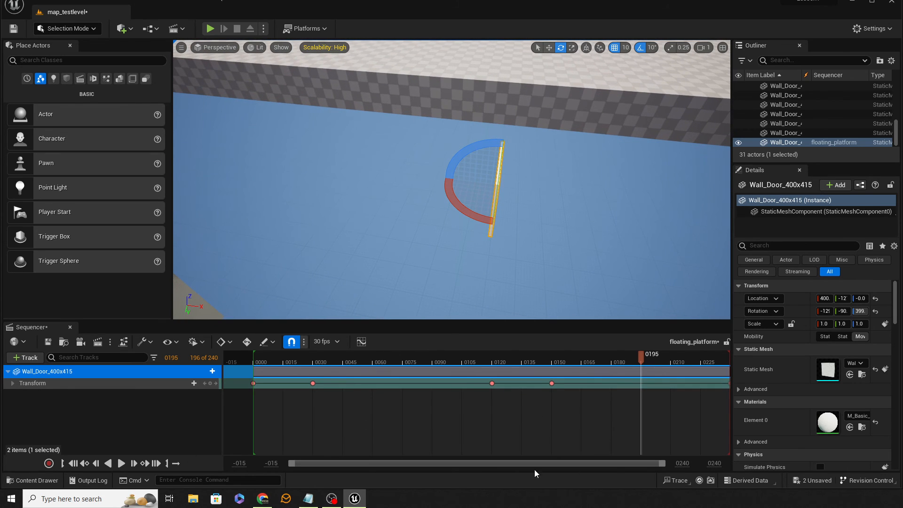
pyautogui.click(210, 383)
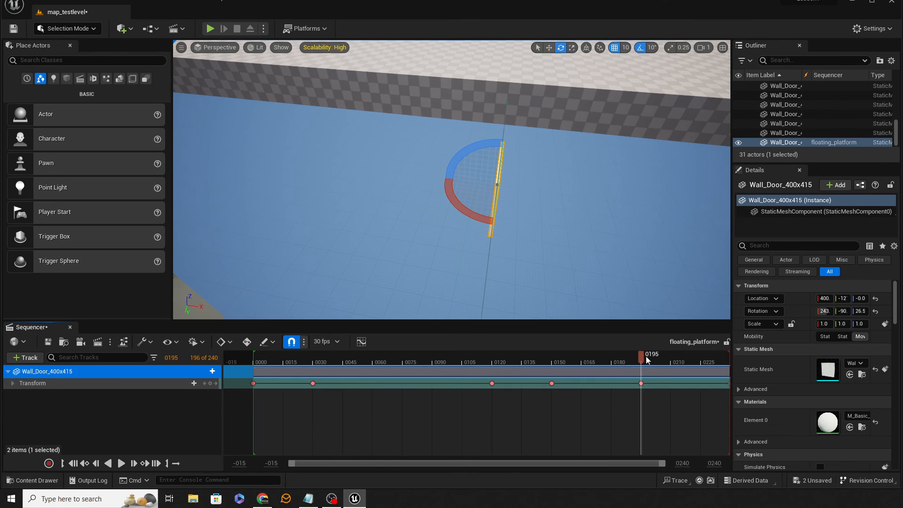
# Step: Scrub to the end of the sequence and play it to check how the platform turns during its return crossing
pyautogui.moveTo(647, 359); pyautogui.dragTo(733, 349)
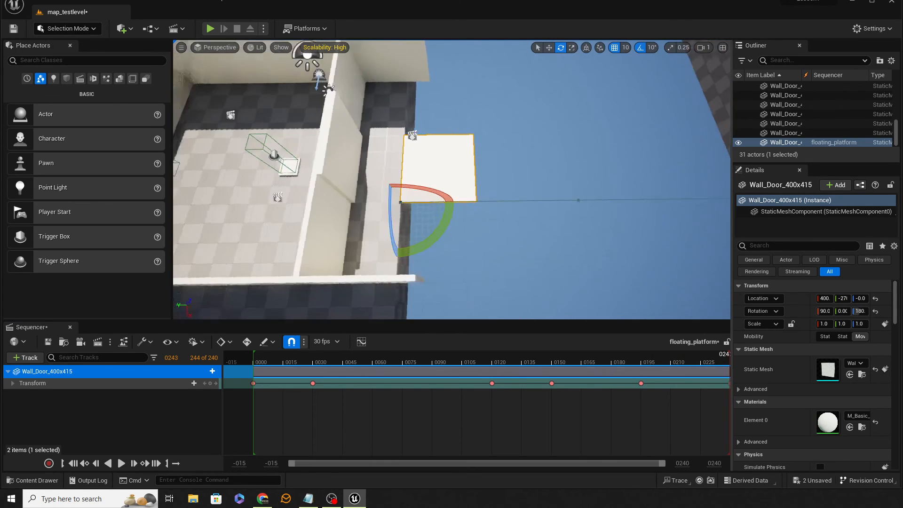
pyautogui.moveTo(470, 188); pyautogui.dragTo(416, 141, button='right')
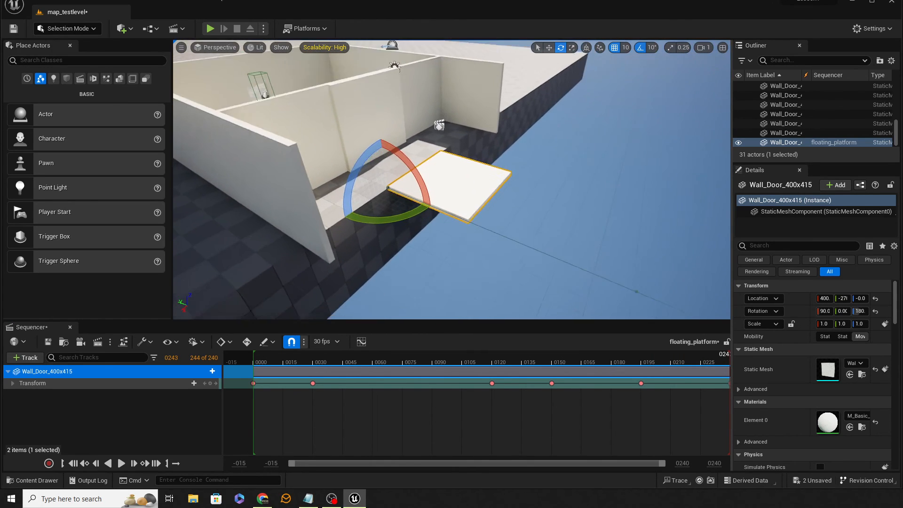
pyautogui.moveTo(664, 224); pyautogui.dragTo(664, 221, button='right')
pyautogui.press('r')
pyautogui.moveTo(568, 246); pyautogui.dragTo(541, 235, button='right')
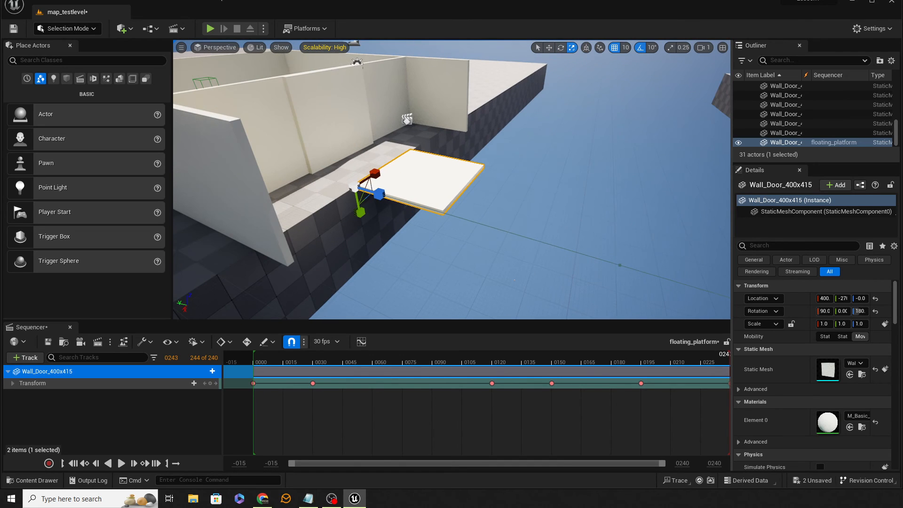
pyautogui.click(120, 464)
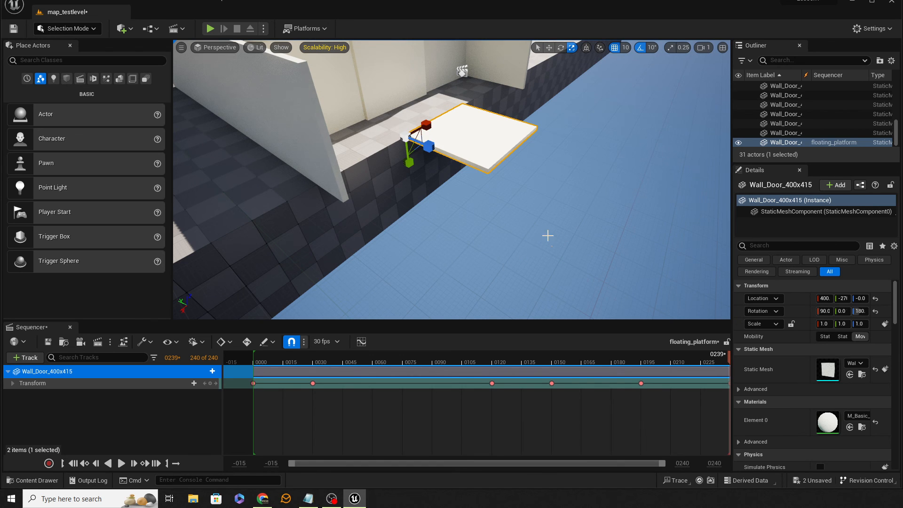
pyautogui.moveTo(548, 235); pyautogui.dragTo(629, 194, button='right')
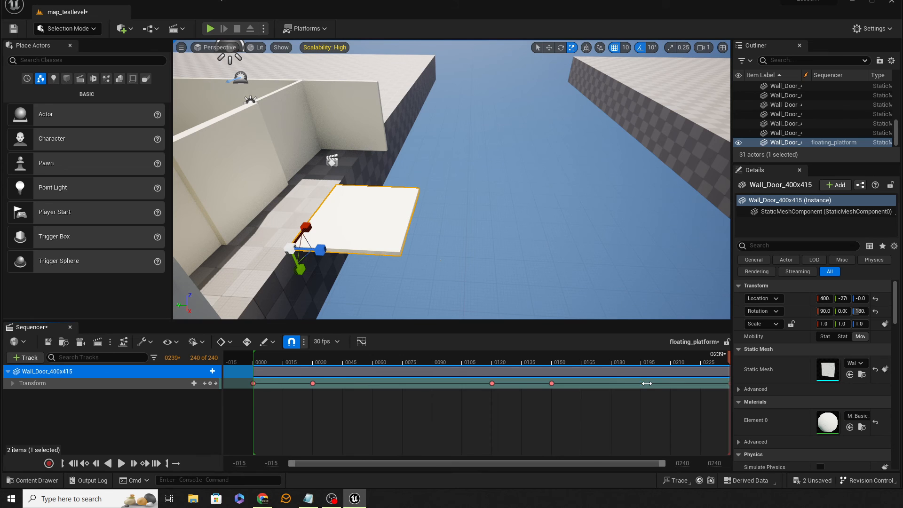
# Step: Return the playhead to frame 0, and set the floating_platform sequence actor to Auto Play with Loop Indefinitely
pyautogui.moveTo(275, 358); pyautogui.dragTo(253, 343)
pyautogui.moveTo(450, 205); pyautogui.dragTo(360, 228, button='right')
pyautogui.press('w')
pyautogui.moveTo(705, 319); pyautogui.dragTo(725, 310, button='right')
pyautogui.press('s')
pyautogui.scroll(-7, 559, 251)
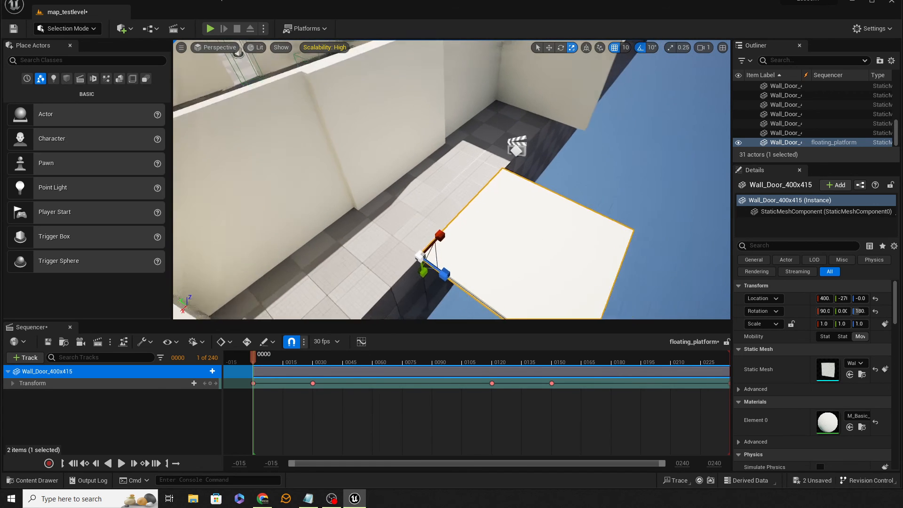
pyautogui.scroll(-3, 499, 188)
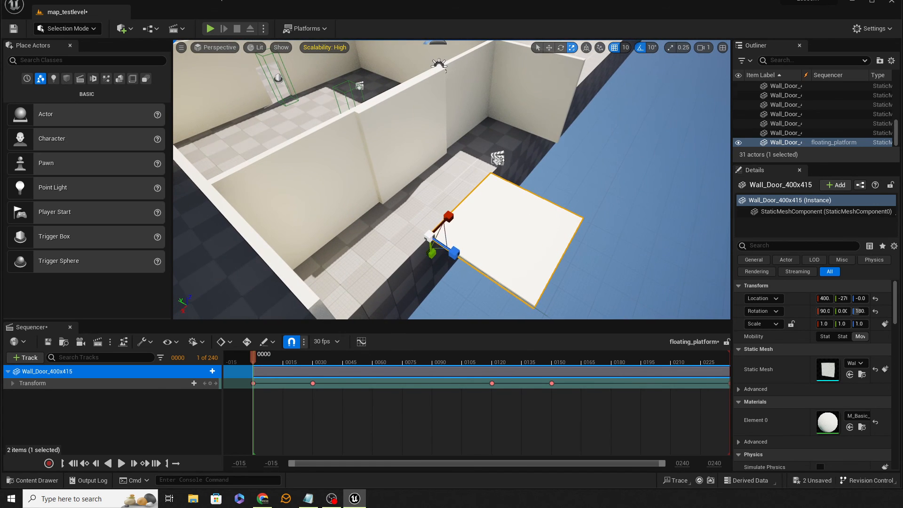
pyautogui.click(498, 157)
pyautogui.click(820, 394)
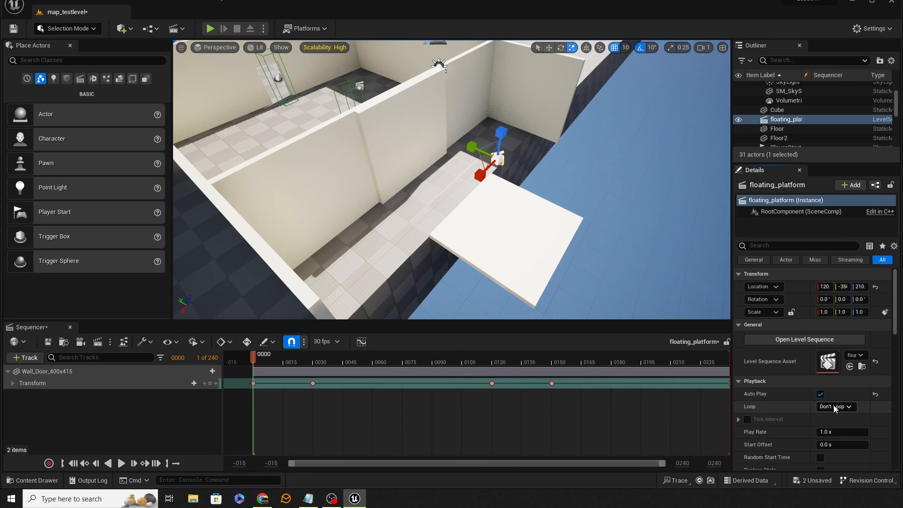
pyautogui.click(842, 406)
pyautogui.click(831, 423)
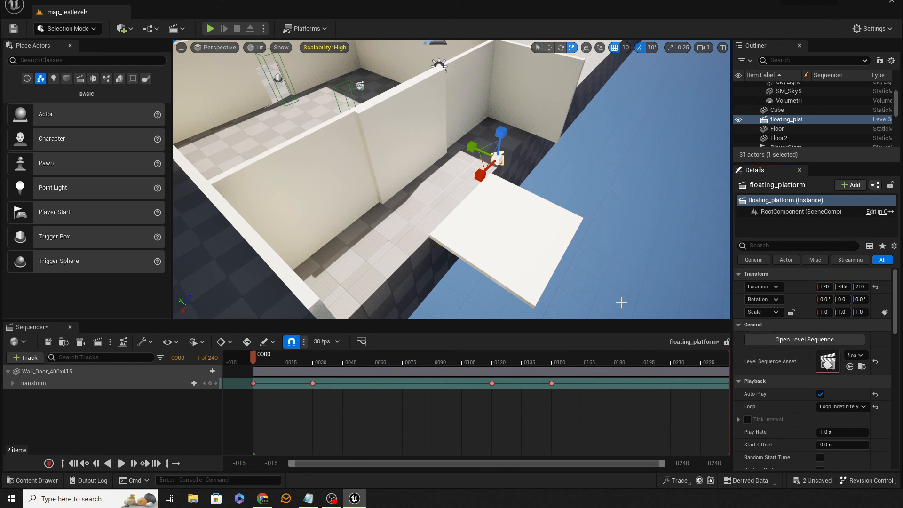
# Step: Start a game preview from the floor spot in front of the room's entrance
pyautogui.press('a')
pyautogui.moveTo(504, 231); pyautogui.dragTo(670, 250, button='right')
pyautogui.press('s')
pyautogui.rightClick(463, 282)
pyautogui.click(495, 275)
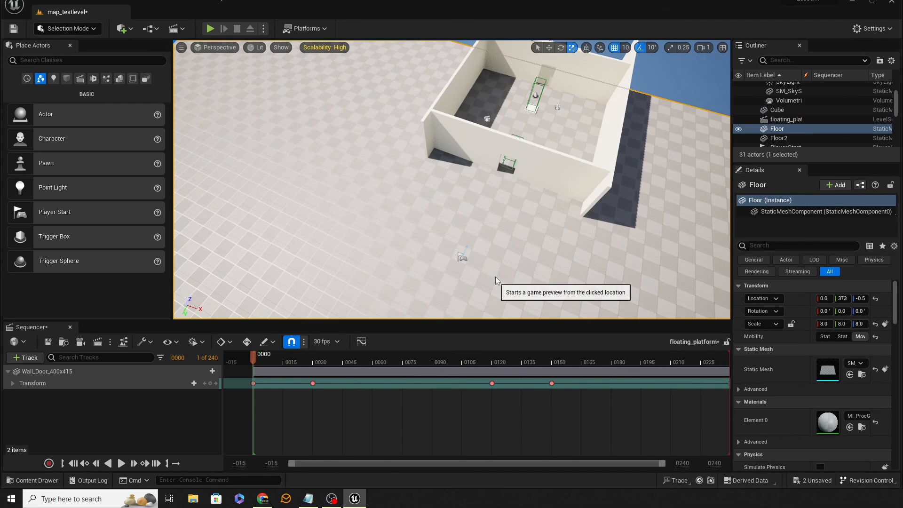
# Step: Run the character through the room, over the floor trigger and onto the floating platform, and ride it to the second floor
pyautogui.press('w')
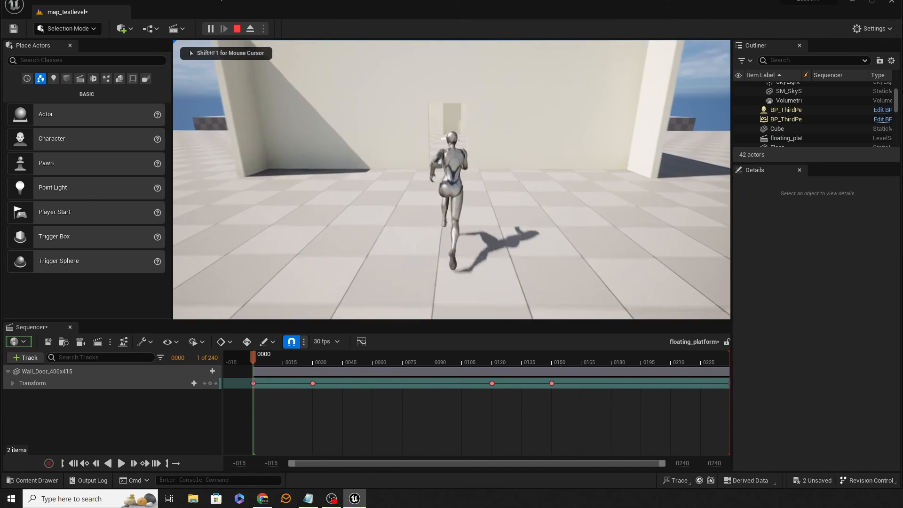
pyautogui.press('w')
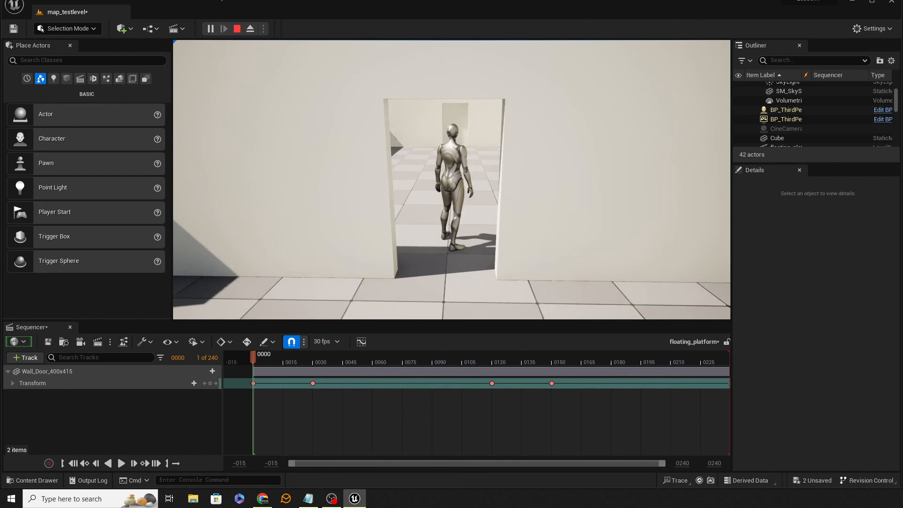
pyautogui.press('w')
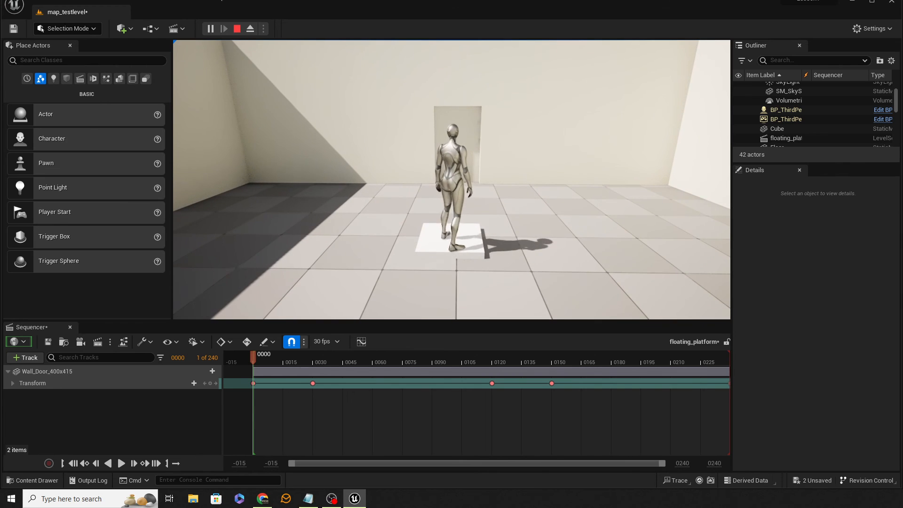
pyautogui.press('w')
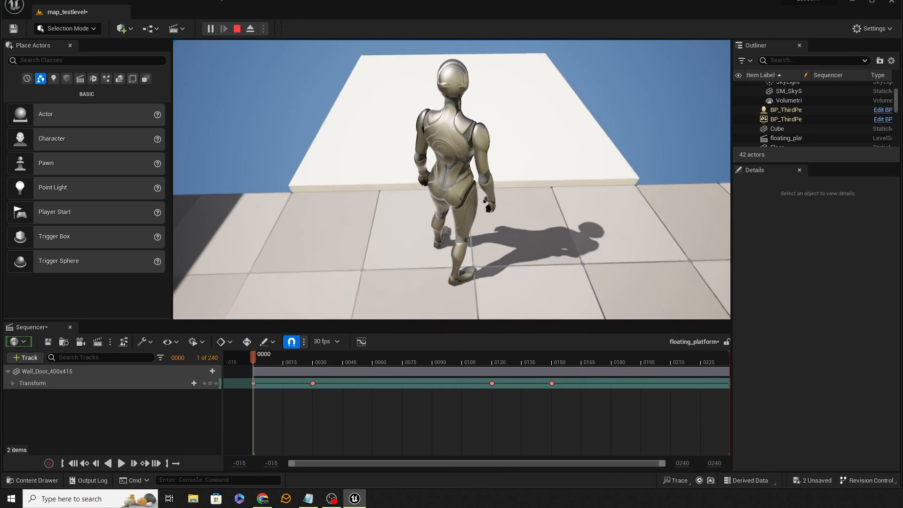
pyautogui.press('w')
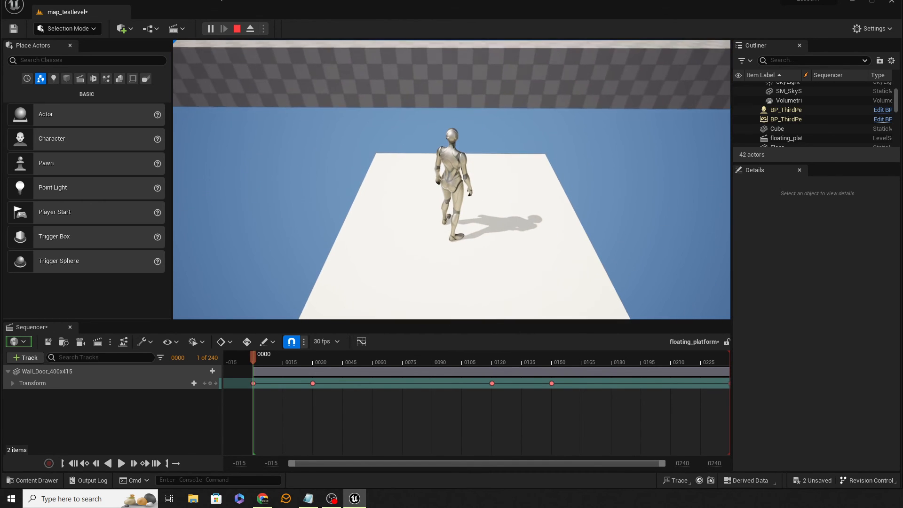
pyautogui.press('w')
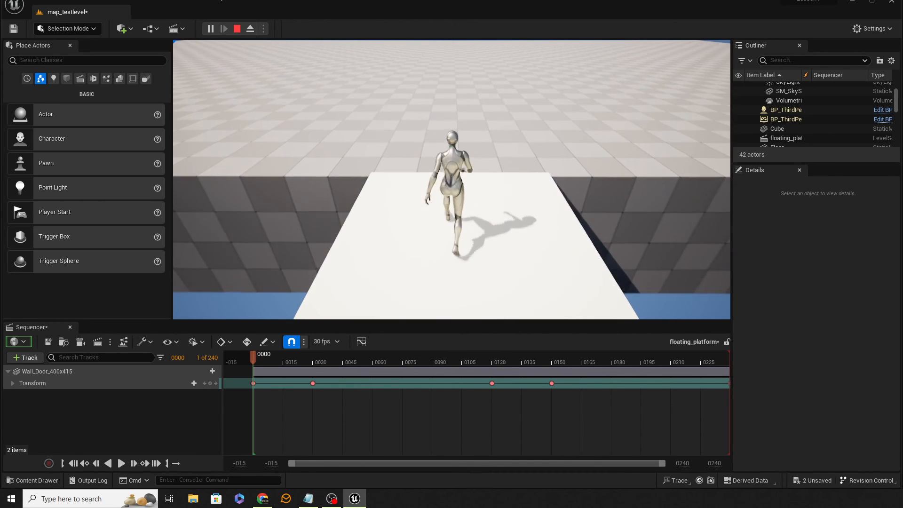
# Step: Walk the character around the second floor to watch the platform's looping movement, and end the game preview
pyautogui.press('s')
pyautogui.press('d')
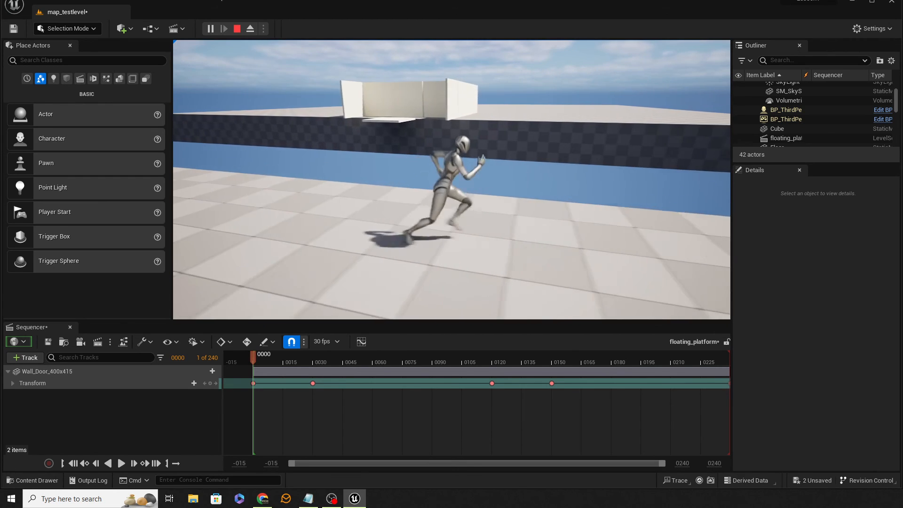
pyautogui.press('a')
pyautogui.press('w')
pyautogui.press('w')
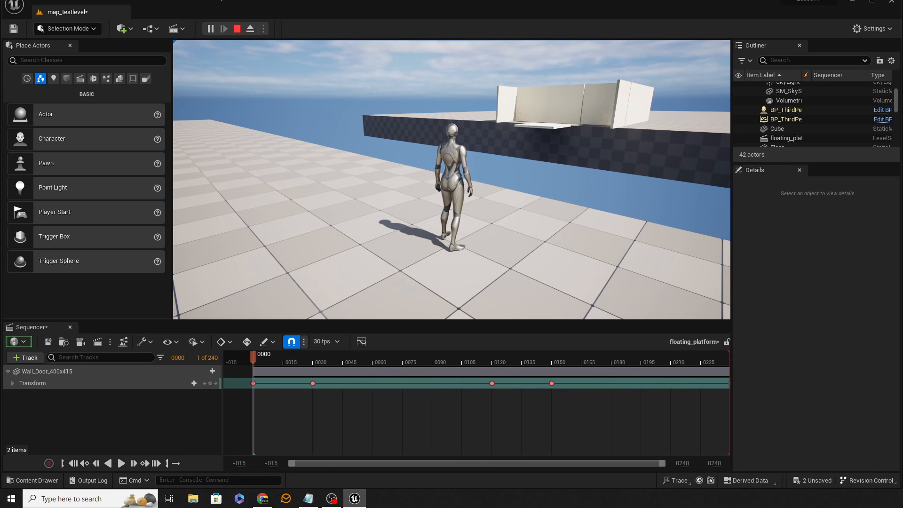
pyautogui.press('Escape')
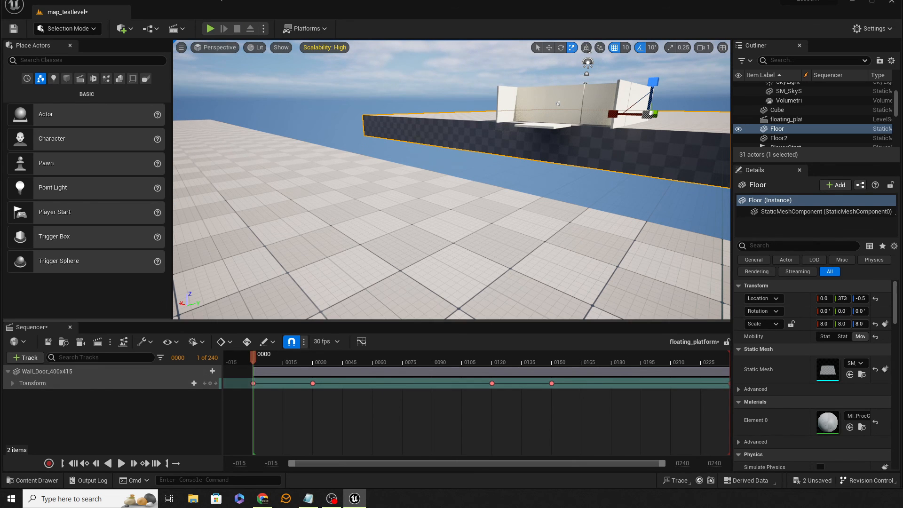
# Step: Examine the completed level from several angles, covering the walled room, its doors and triggers, and the second floor
pyautogui.press('f')
pyautogui.press('w')
pyautogui.moveTo(451, 179); pyautogui.dragTo(254, 202, button='right')
pyautogui.press('w')
pyautogui.moveTo(544, 245); pyautogui.dragTo(544, 282, button='right')
pyautogui.press('s')
pyautogui.moveTo(544, 246); pyautogui.dragTo(576, 261, button='right')
pyautogui.press('w')
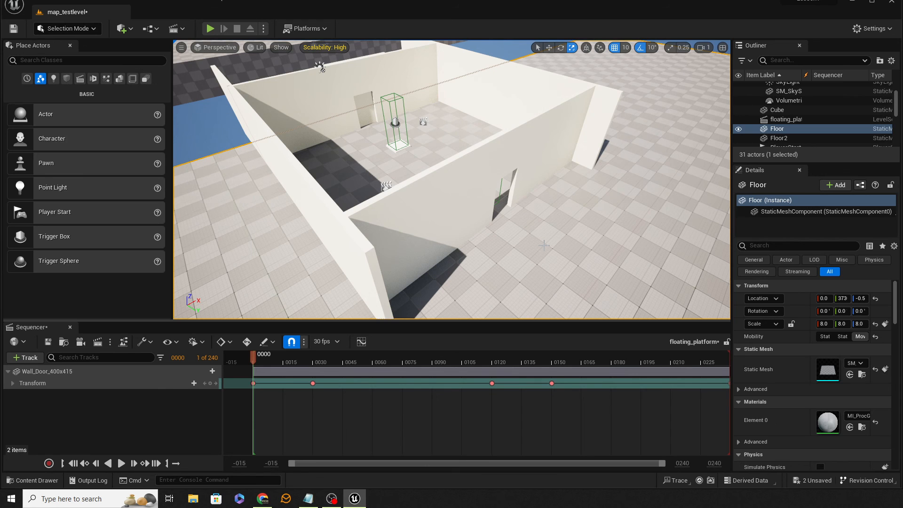
pyautogui.moveTo(543, 246); pyautogui.dragTo(362, 203, button='right')
pyautogui.press('d')
pyautogui.press('w')
pyautogui.press('w')
pyautogui.press('s')
pyautogui.moveTo(451, 179); pyautogui.dragTo(628, 184, button='right')
pyautogui.press('w')
pyautogui.press('s')
pyautogui.press('s')
pyautogui.press('a')
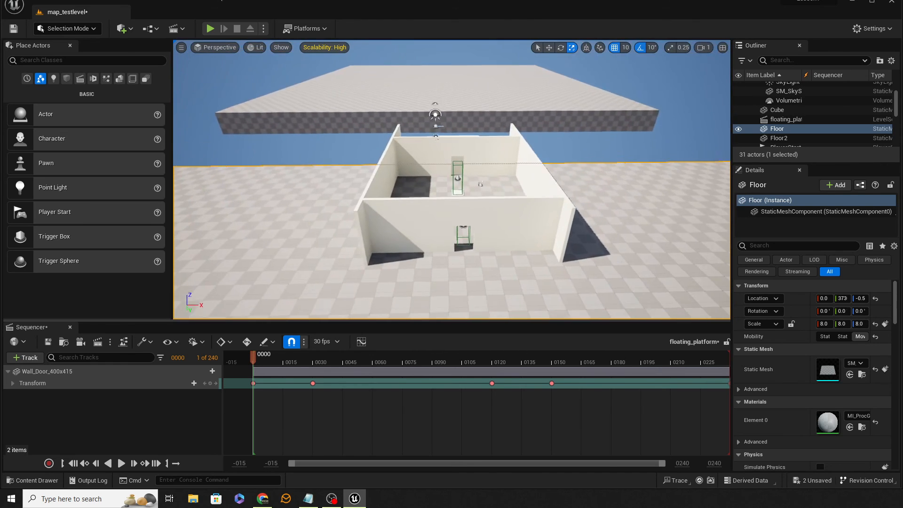
pyautogui.press('q')
pyautogui.moveTo(547, 242); pyautogui.dragTo(546, 216, button='right')
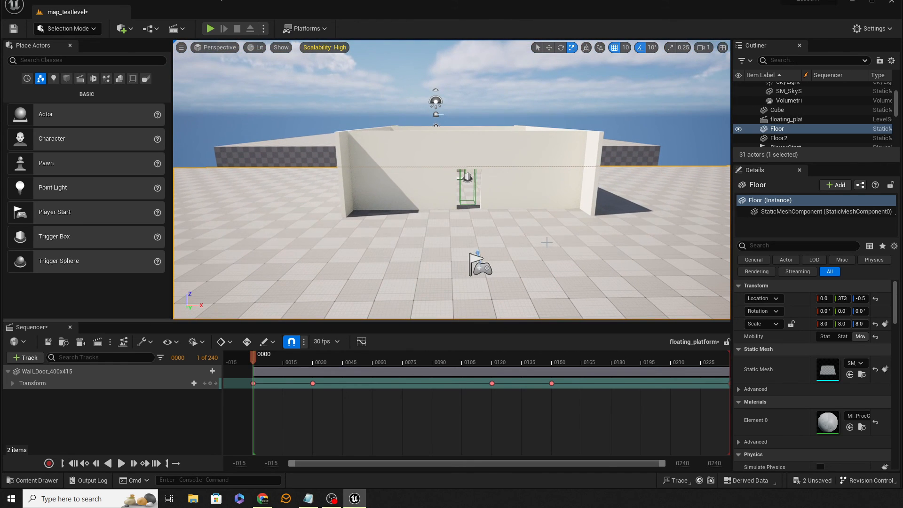